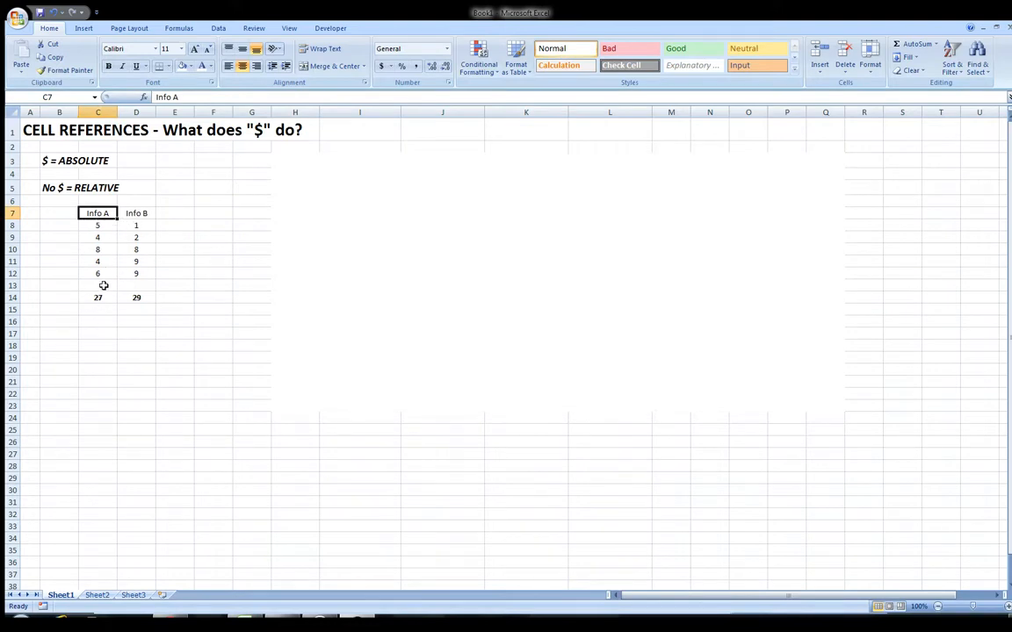
# - Inspect which cells the SUM formula in C14 refers to
pyautogui.click(98, 297)
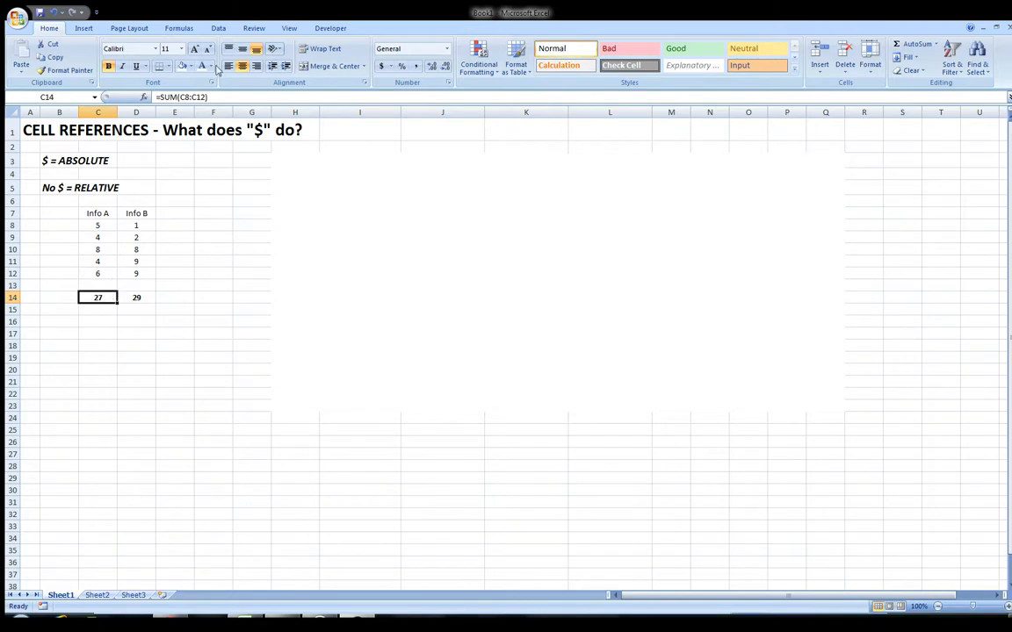
pyautogui.click(222, 96)
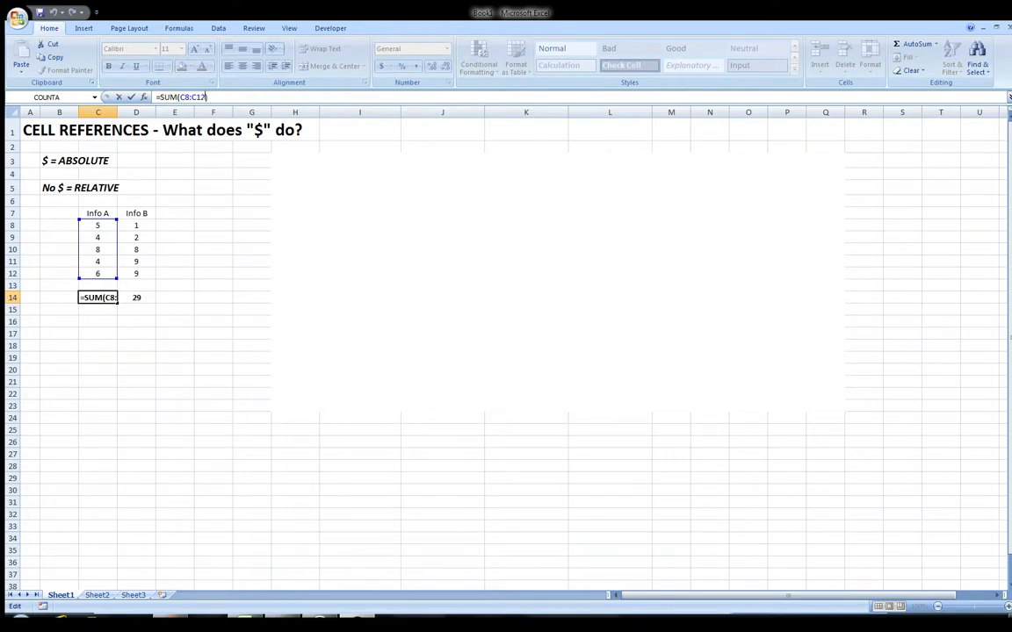
pyautogui.press('Return')
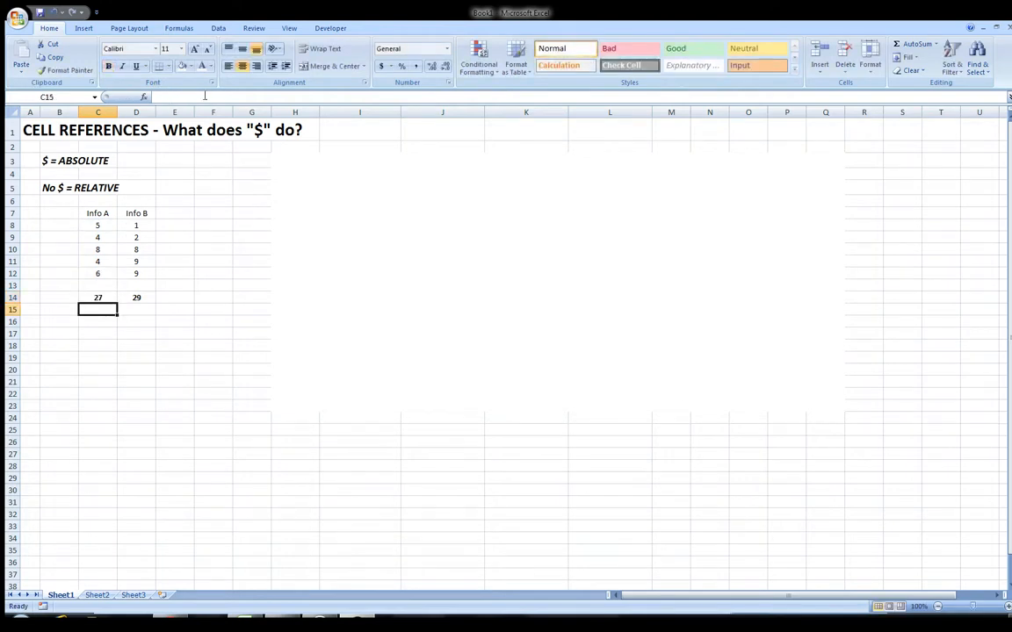
# - Enter the formula =C8+C9+C10+C11+C12 in cell C15, referencing each Info A value separately
pyautogui.write('=')
pyautogui.press('Up')
pyautogui.press('Up')
pyautogui.press('Up')
pyautogui.press('Up')
pyautogui.press('Up')
pyautogui.press('Up')
pyautogui.press('Up')
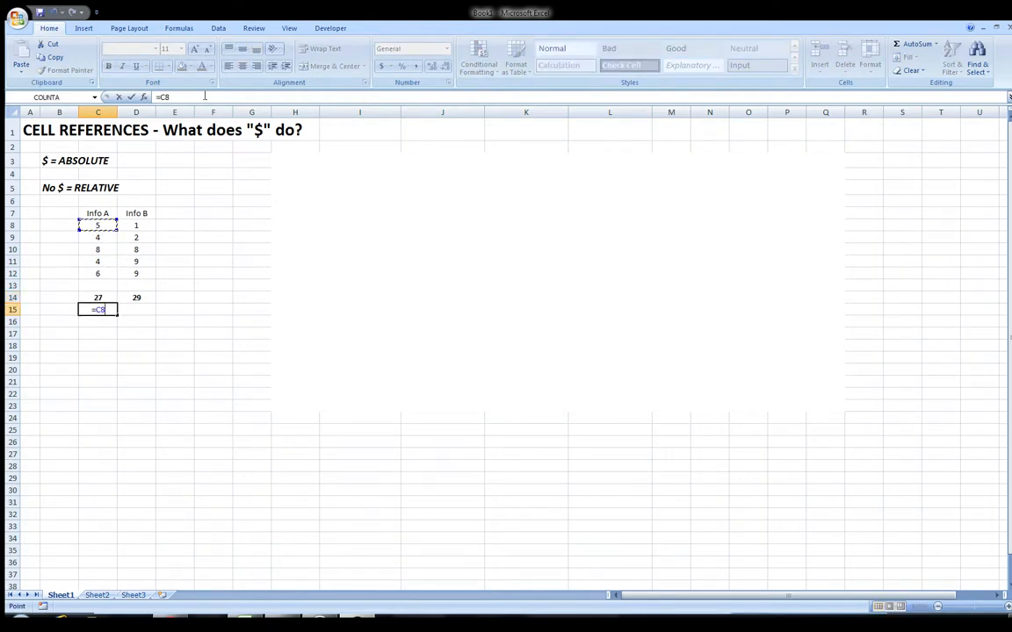
pyautogui.write('+')
pyautogui.press('Up')
pyautogui.press('Up')
pyautogui.press('Up')
pyautogui.press('Up')
pyautogui.press('Up')
pyautogui.press('Up')
pyautogui.write('+')
pyautogui.press('Up')
pyautogui.press('Up')
pyautogui.press('Up')
pyautogui.press('Up')
pyautogui.press('Up')
pyautogui.write('+')
pyautogui.press('Up')
pyautogui.press('Up')
pyautogui.press('Up')
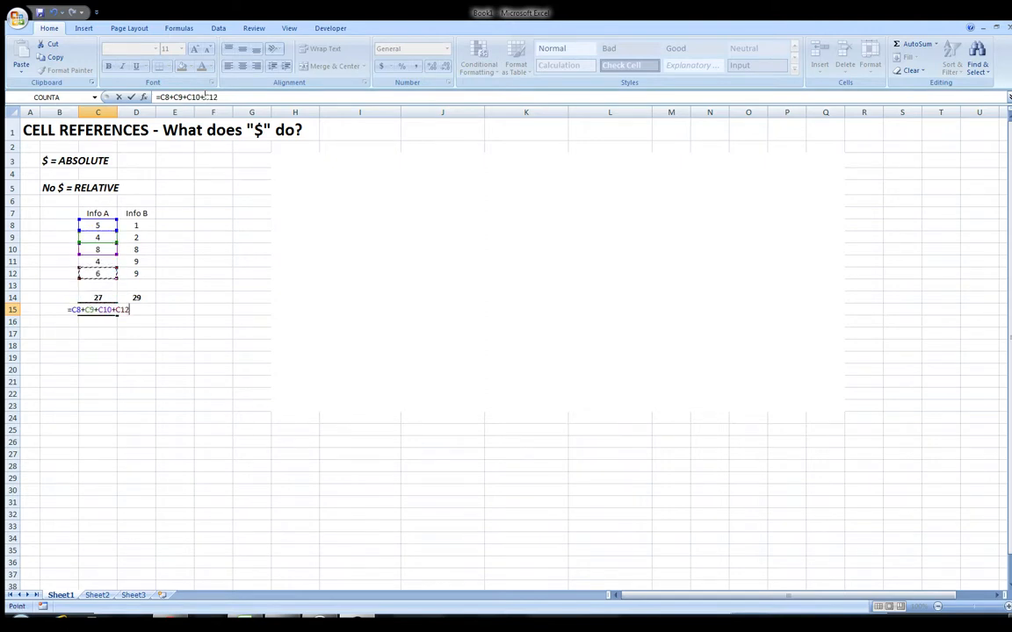
pyautogui.press('Up')
pyautogui.write('+')
pyautogui.press('Up')
pyautogui.press('Up')
pyautogui.press('Up')
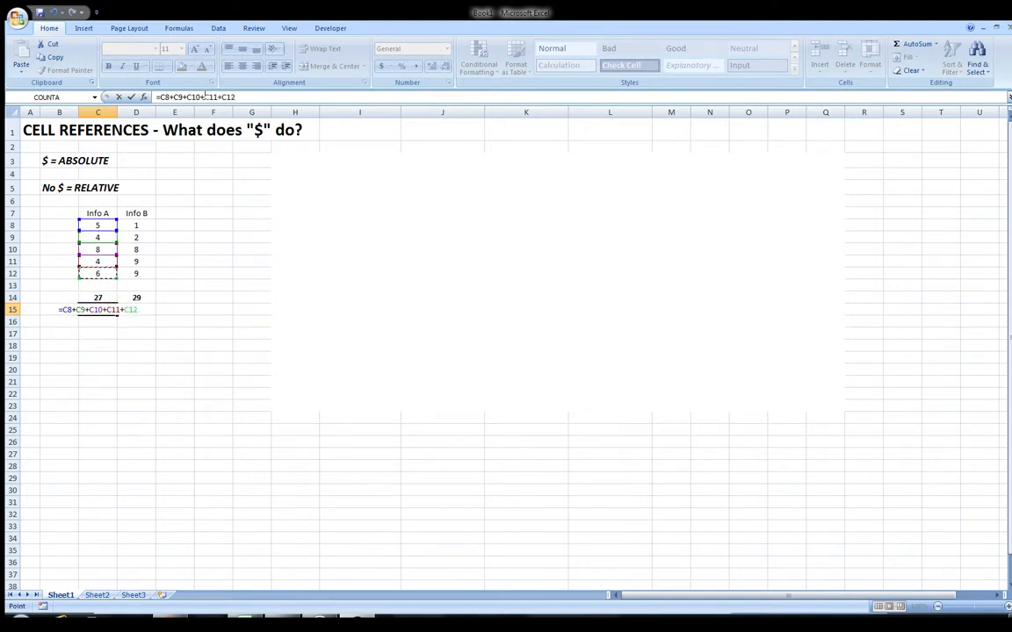
pyautogui.hotkey('ctrl', 'Return')
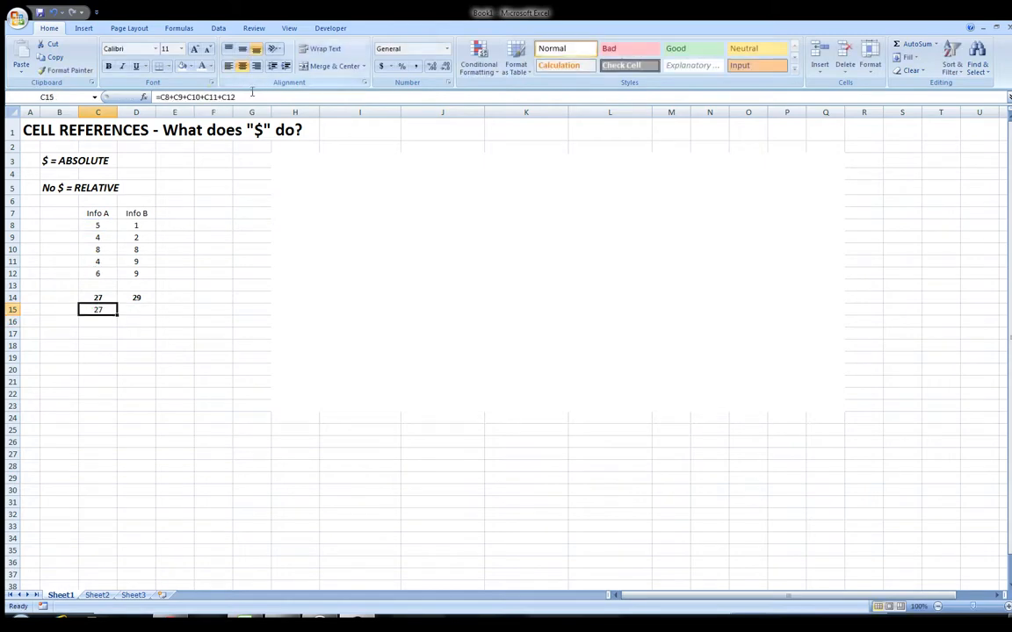
# - Compare the formulas in C14 and C15, and delete the one in C15
pyautogui.press('Up')
pyautogui.press('Down')
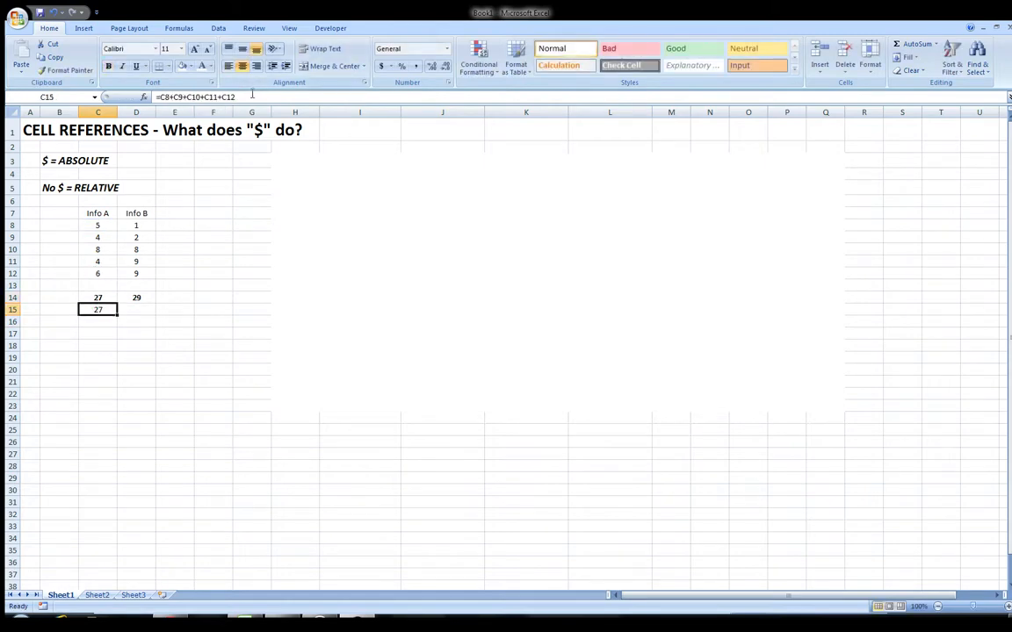
pyautogui.press('Delete')
pyautogui.press('Up')
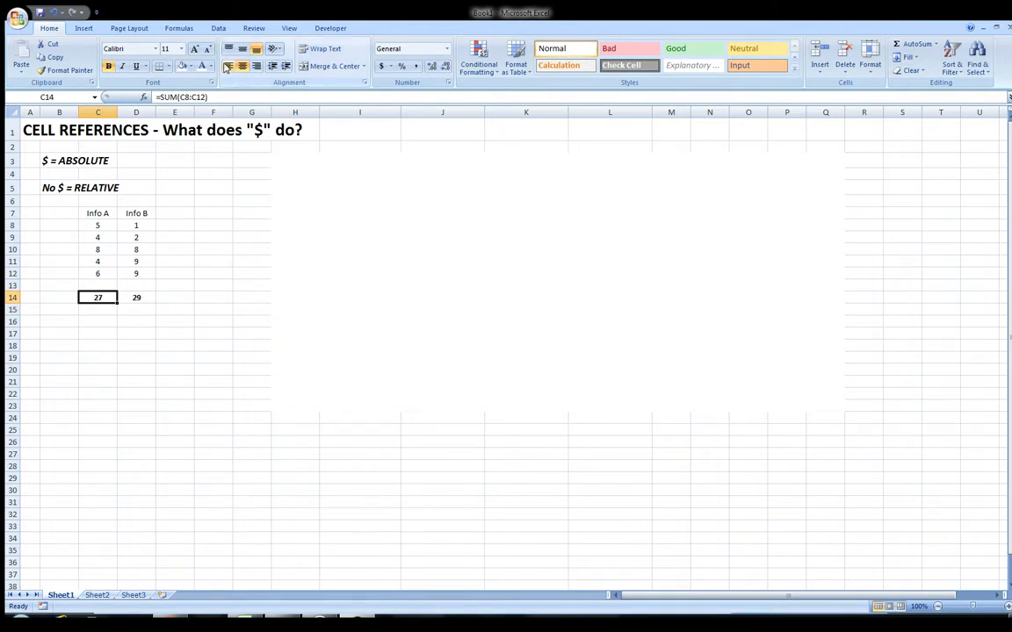
# - Make both range references in the C14 formula absolute, giving =SUM($C$8:$C$12)
pyautogui.click(185, 97)
pyautogui.press('F4')
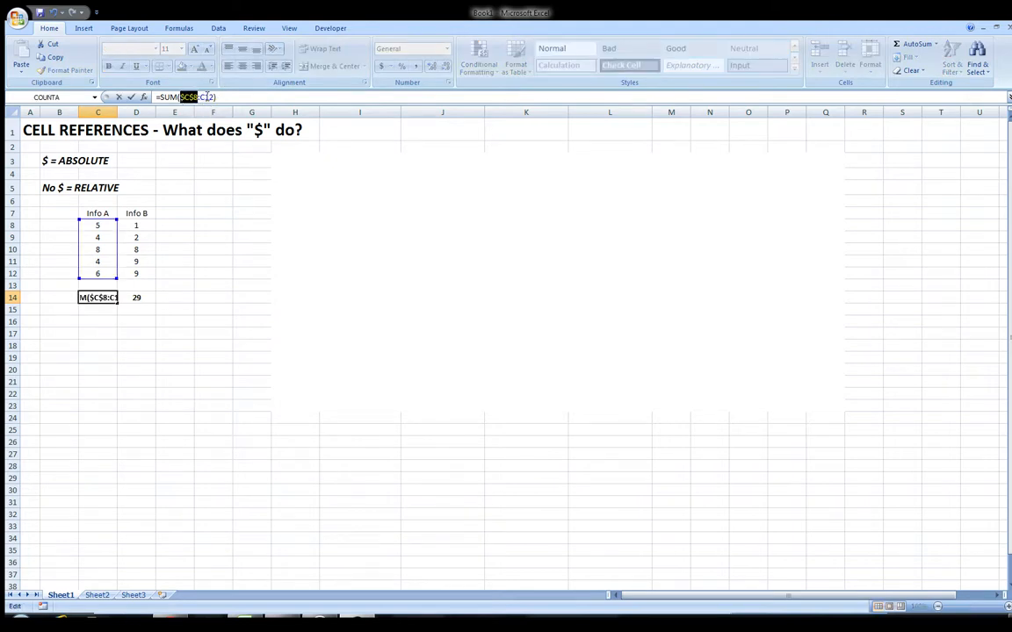
pyautogui.click(205, 97)
pyautogui.press('F4')
pyautogui.click(235, 97)
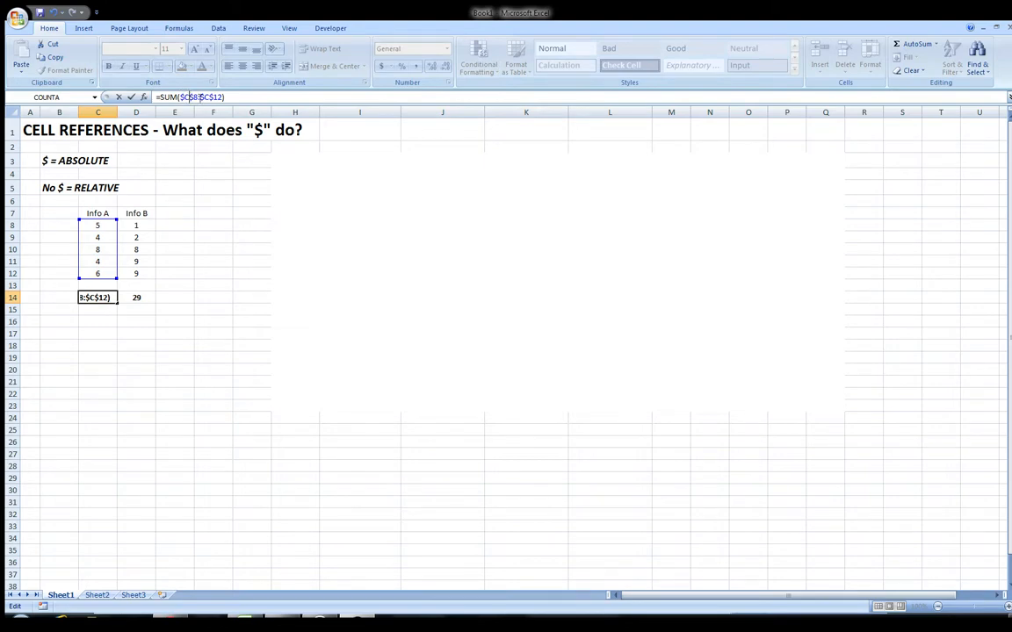
# - Cycle the first reference in the C14 formula through the mixed and absolute forms, ending with the relative C8
pyautogui.press('F4')
pyautogui.press('F4')
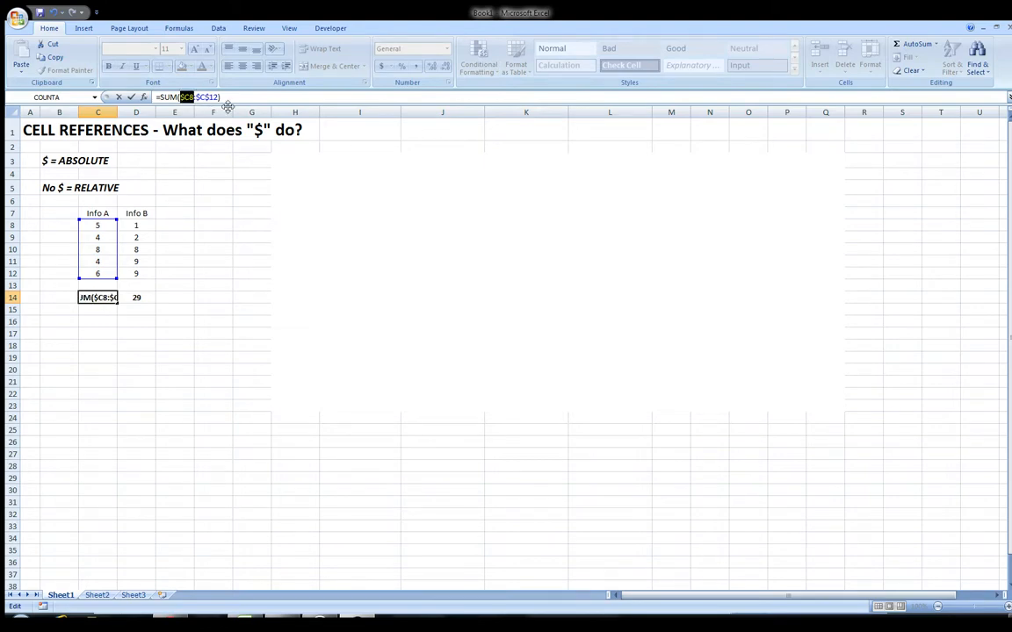
pyautogui.press('F4')
pyautogui.press('F4')
pyautogui.press('F4')
pyautogui.press('F4')
pyautogui.press('F4')
pyautogui.press('F4')
pyautogui.press('F4')
pyautogui.press('F4')
pyautogui.press('F4')
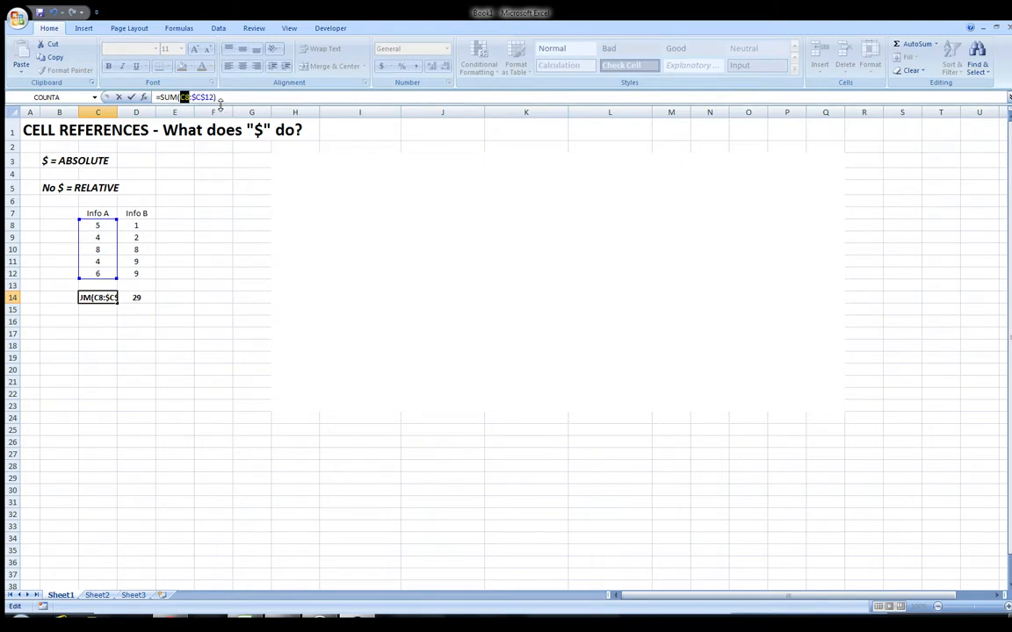
# - Set the second reference in the C14 formula to the relative C12 and commit =SUM(C8:C12)
pyautogui.click(205, 97)
pyautogui.press('F4')
pyautogui.press('F4')
pyautogui.press('F4')
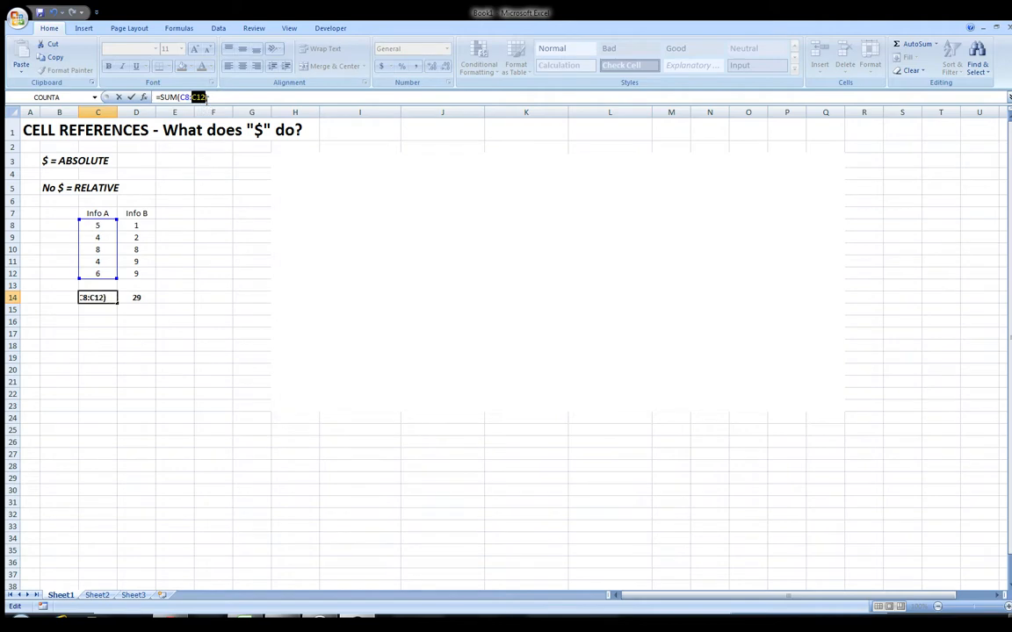
pyautogui.press('Return')
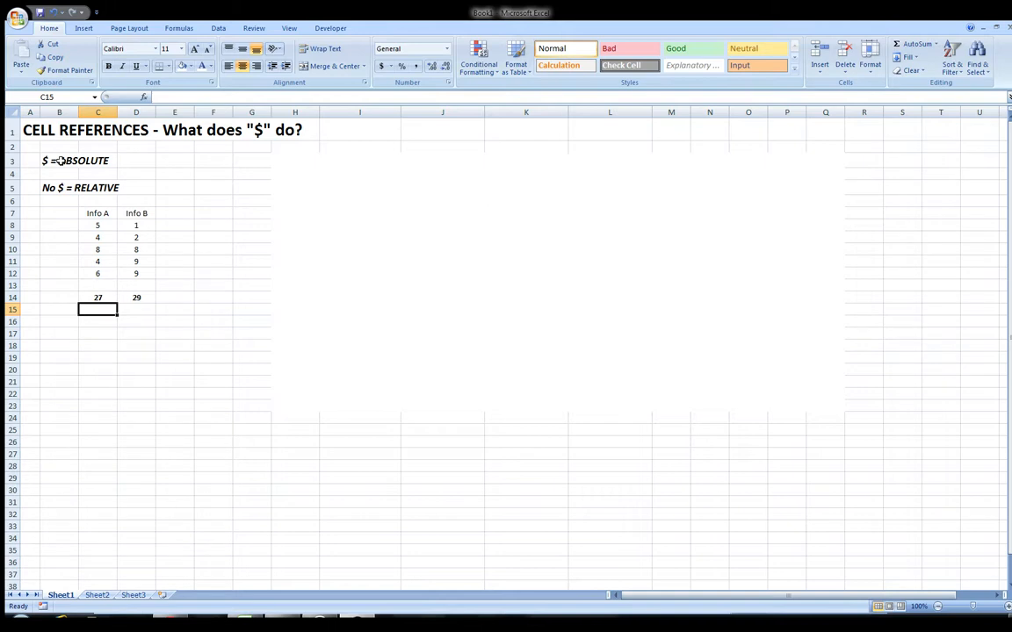
# - Enter =C8 in cell C18 and fill it down to C24
pyautogui.click(97, 345)
pyautogui.write('=')
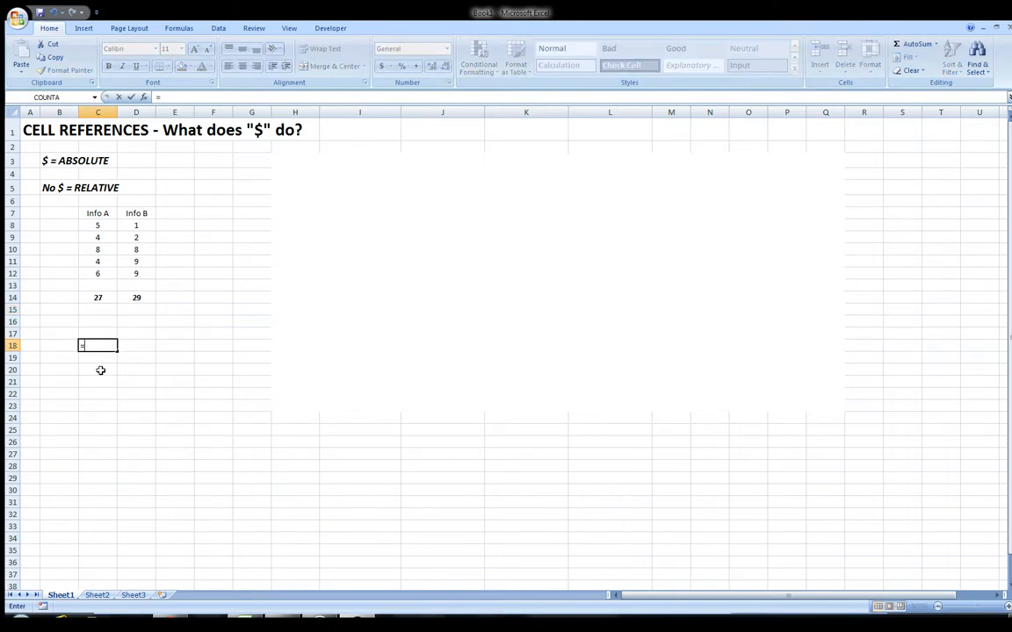
pyautogui.click(98, 226)
pyautogui.press('Return')
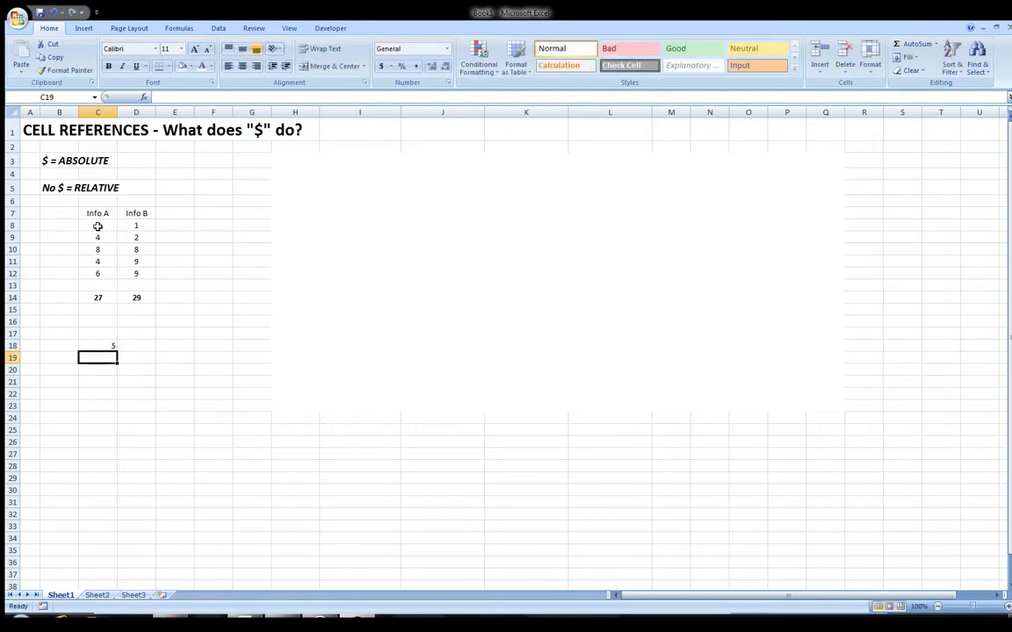
pyautogui.press('Up')
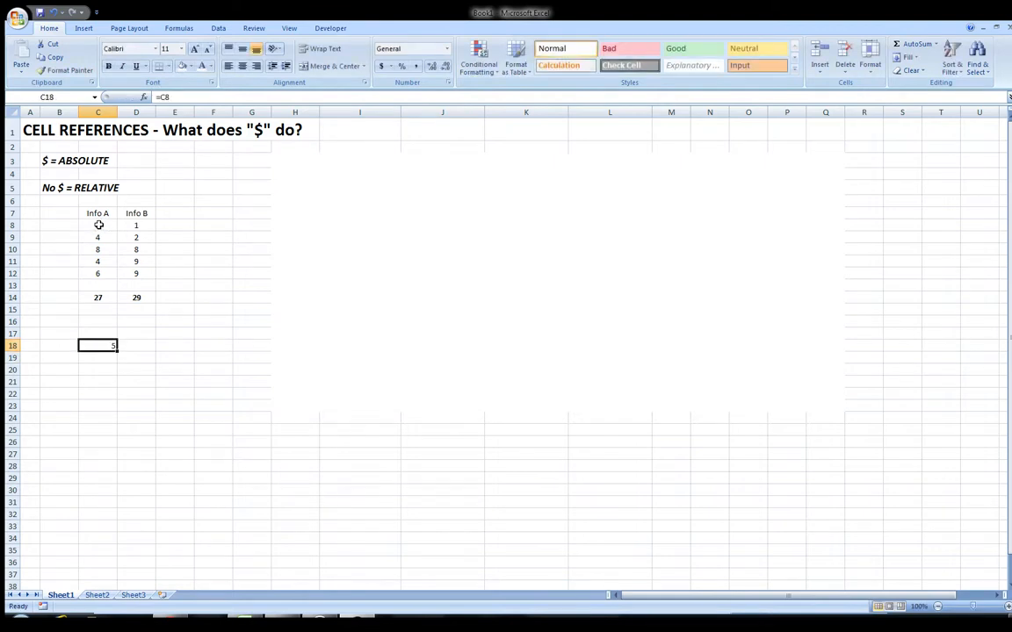
pyautogui.moveTo(118, 350); pyautogui.dragTo(118, 423)
# - Examine how the row reference changes in the formulas copied down from C18
pyautogui.click(103, 345)
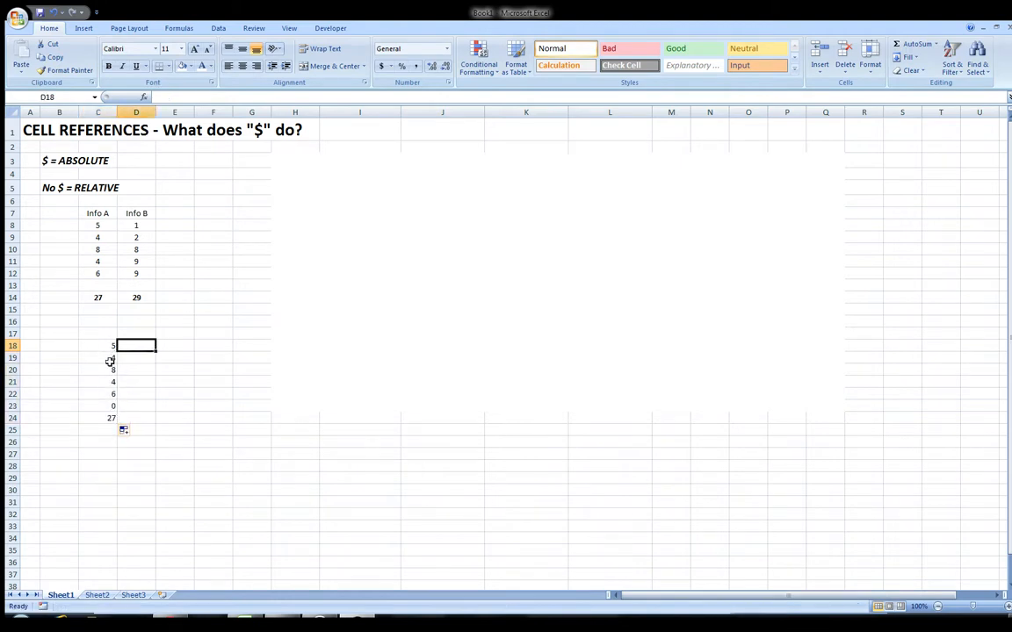
pyautogui.press('Down')
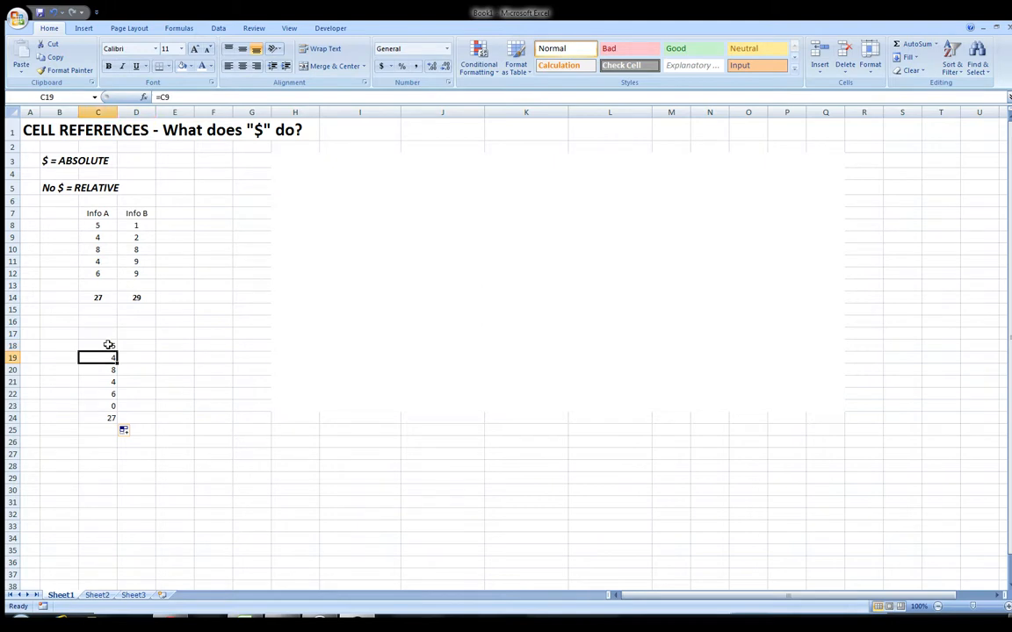
pyautogui.press('Down')
pyautogui.press('Down')
pyautogui.press('Down')
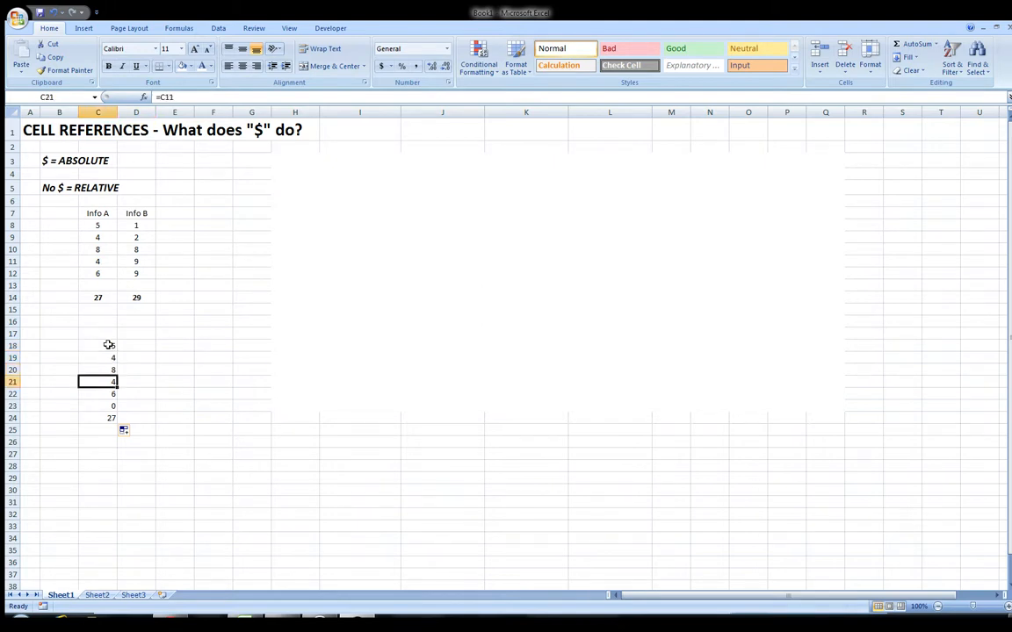
pyautogui.press('Up')
pyautogui.press('Up')
pyautogui.press('Up')
pyautogui.press('Down')
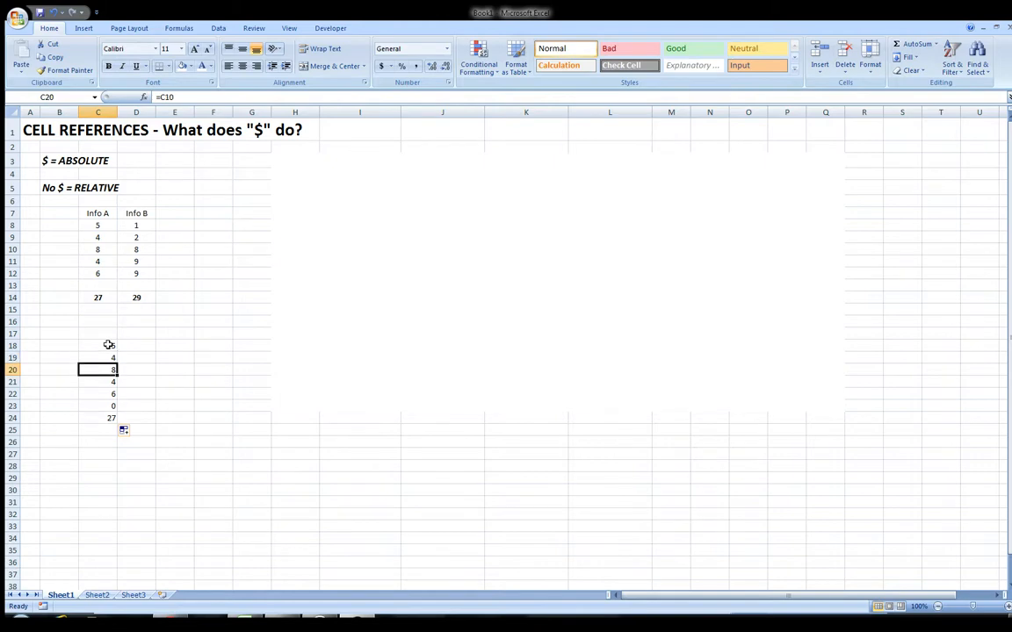
pyautogui.press('Up')
pyautogui.press('Up')
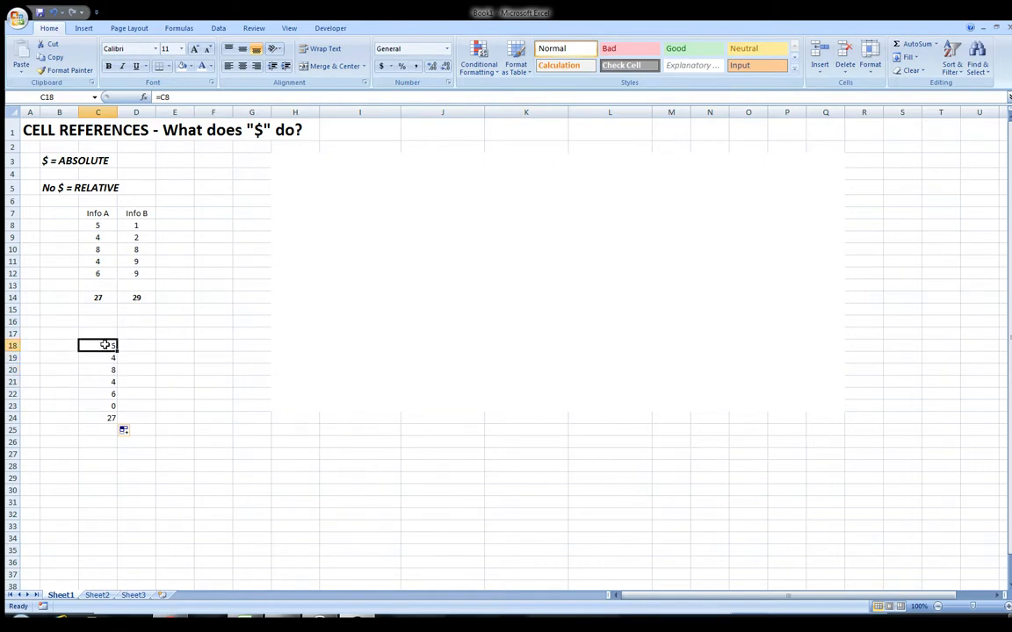
# - Fill the C18 formula across to F18 and check the column references in the copies
pyautogui.moveTo(117, 349); pyautogui.dragTo(235, 349)
pyautogui.click(104, 343)
pyautogui.press('Right')
pyautogui.press('Right')
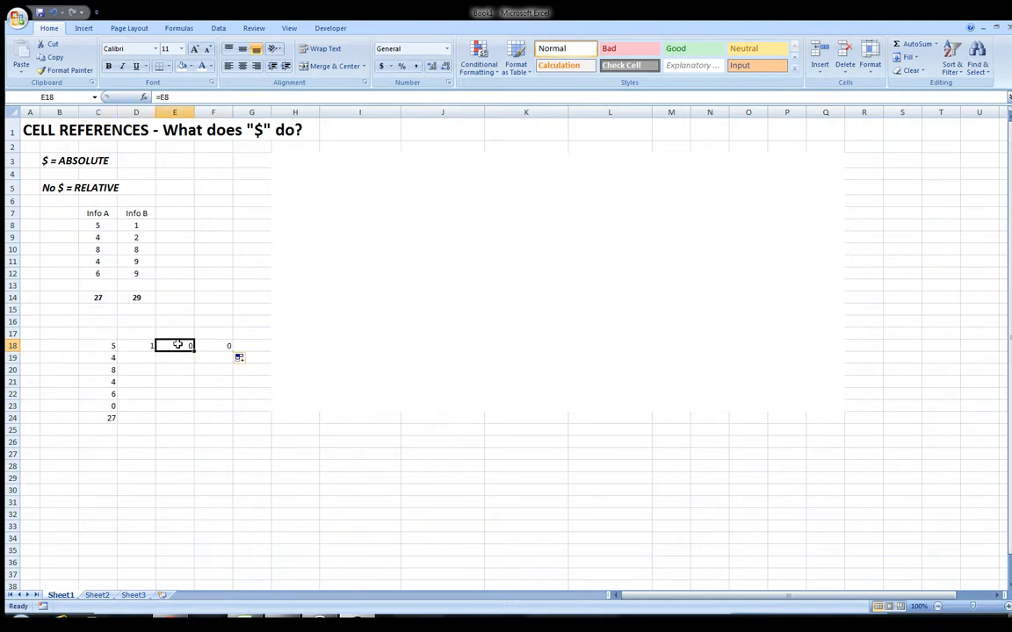
# - Clear the test formulas from E18:G18 and from the range C18:E27
pyautogui.moveTo(178, 345); pyautogui.dragTo(239, 351)
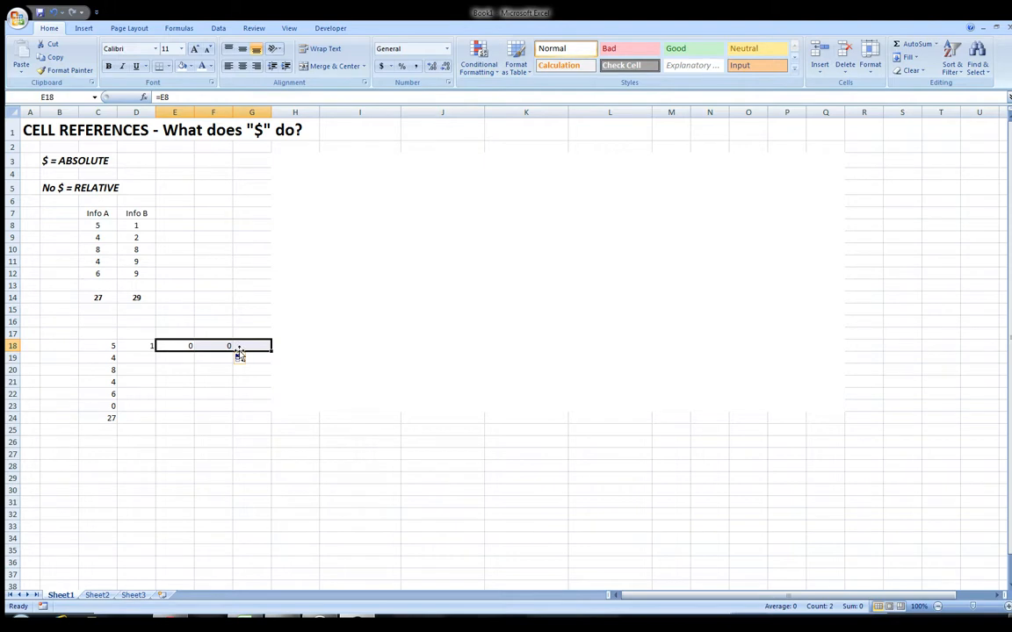
pyautogui.press('Delete')
pyautogui.press('Left')
pyautogui.press('Left')
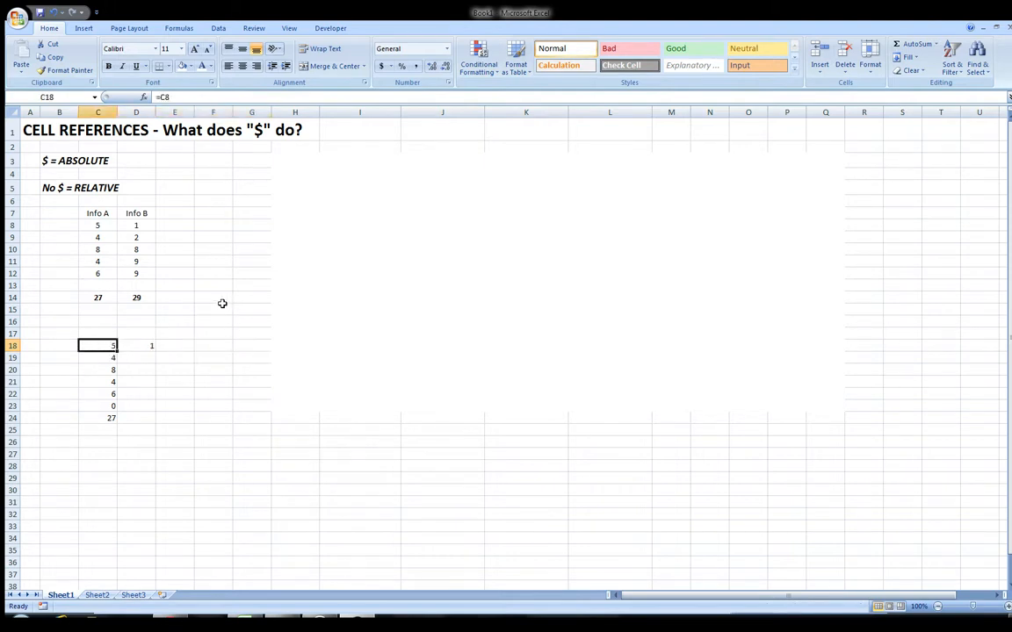
pyautogui.keyDown('shift'); pyautogui.click(177, 452); pyautogui.keyUp('shift')
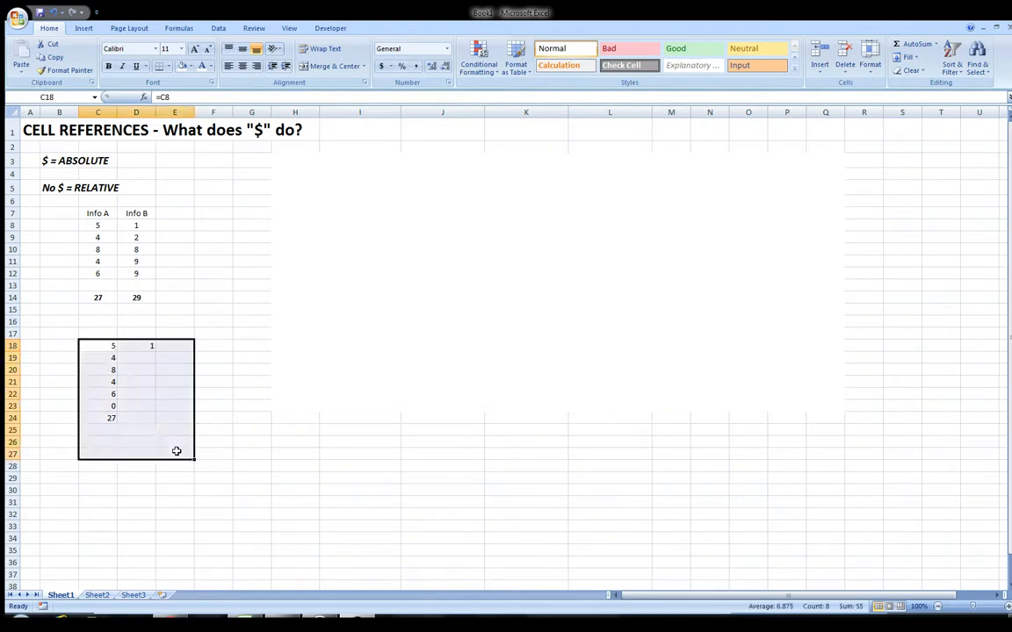
pyautogui.press('Delete')
# - Delete the Info B total in cell D14
pyautogui.press('Up')
pyautogui.press('Up')
pyautogui.press('Up')
pyautogui.press('Up')
pyautogui.press('Up')
pyautogui.press('Right')
pyautogui.press('Down')
pyautogui.press('Delete')
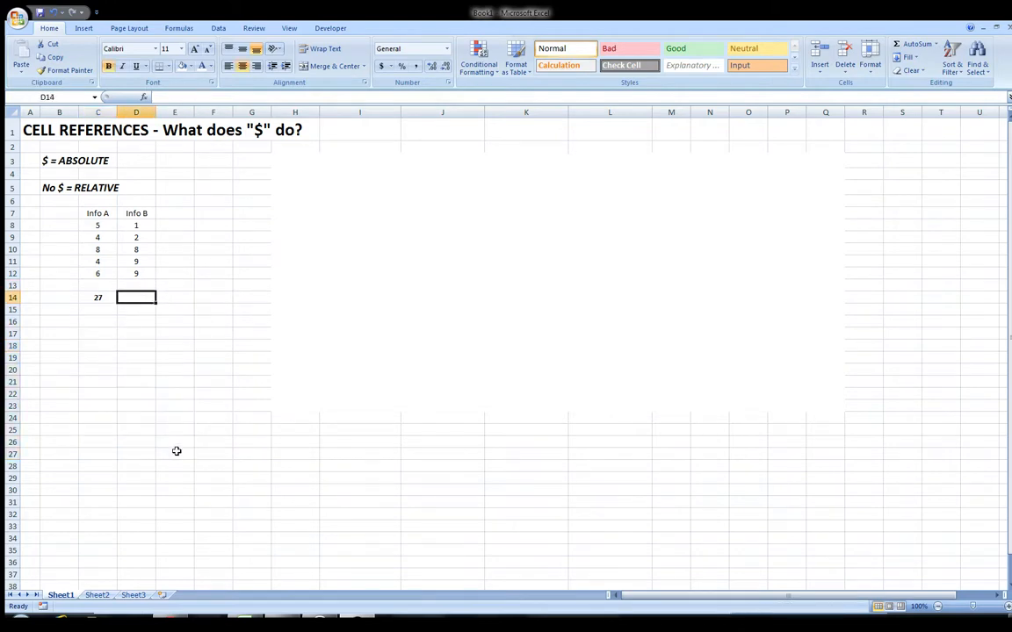
# - Look over the Info A and Info B columns above the total row
pyautogui.press('Left')
pyautogui.press('Up')
pyautogui.press('Up')
pyautogui.press('Up')
pyautogui.press('Up')
pyautogui.press('Up')
pyautogui.press('Up')
pyautogui.press('Up')
pyautogui.press('Down')
pyautogui.press('Right')
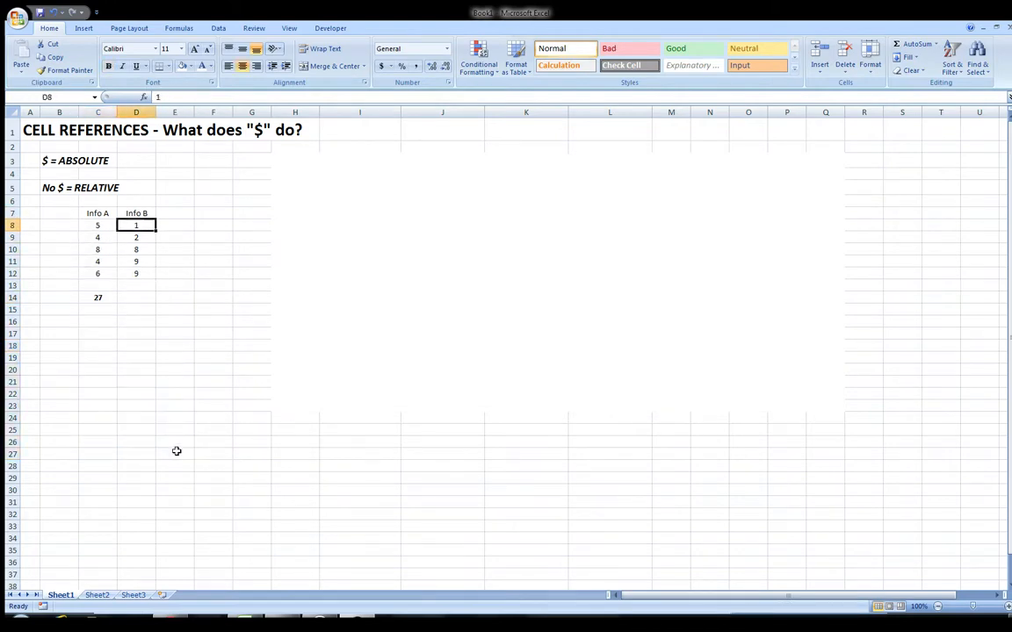
# - Fill the SUM formula from C14 across into D14
pyautogui.press('Left')
pyautogui.press('Down')
pyautogui.press('Down')
pyautogui.press('Down')
pyautogui.press('Down')
pyautogui.press('Down')
pyautogui.press('Down')
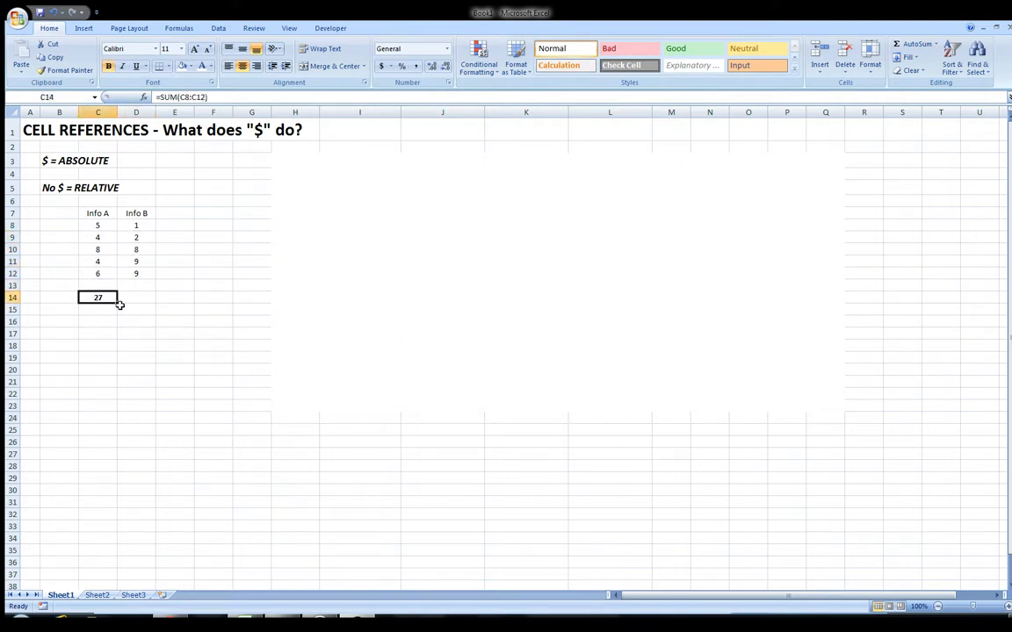
pyautogui.moveTo(118, 302)
pyautogui.mouseDown()
pyautogui.moveTo(167, 306)
pyautogui.moveTo(118, 302)
pyautogui.mouseUp()
pyautogui.moveTo(117, 302); pyautogui.dragTo(158, 301)
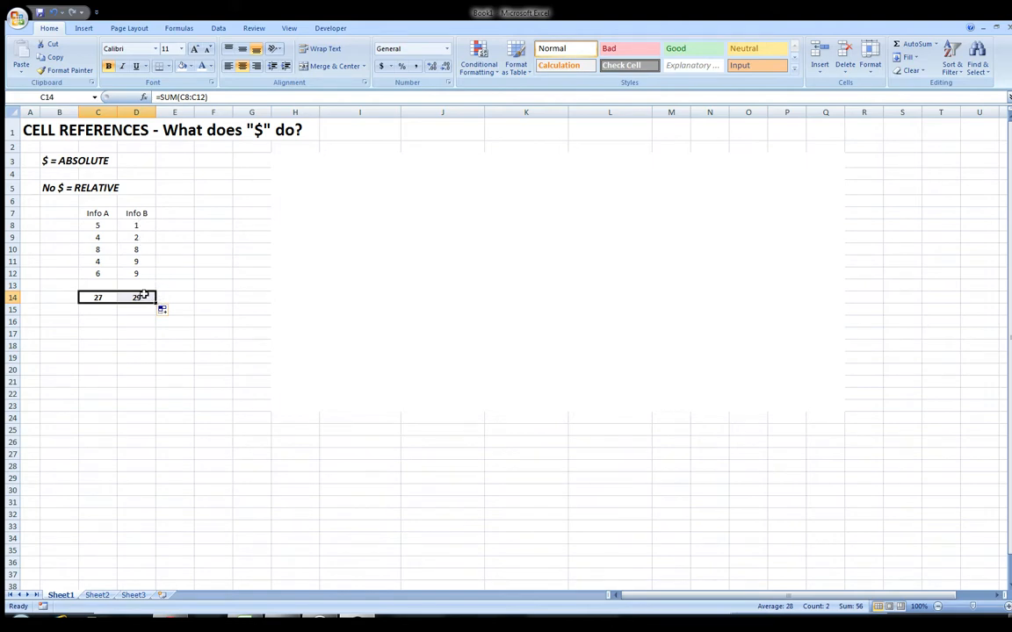
# - Inspect the range referenced by the copied formula in D14, leaving it unedited, and return to C14
pyautogui.click(136, 298)
pyautogui.click(207, 97)
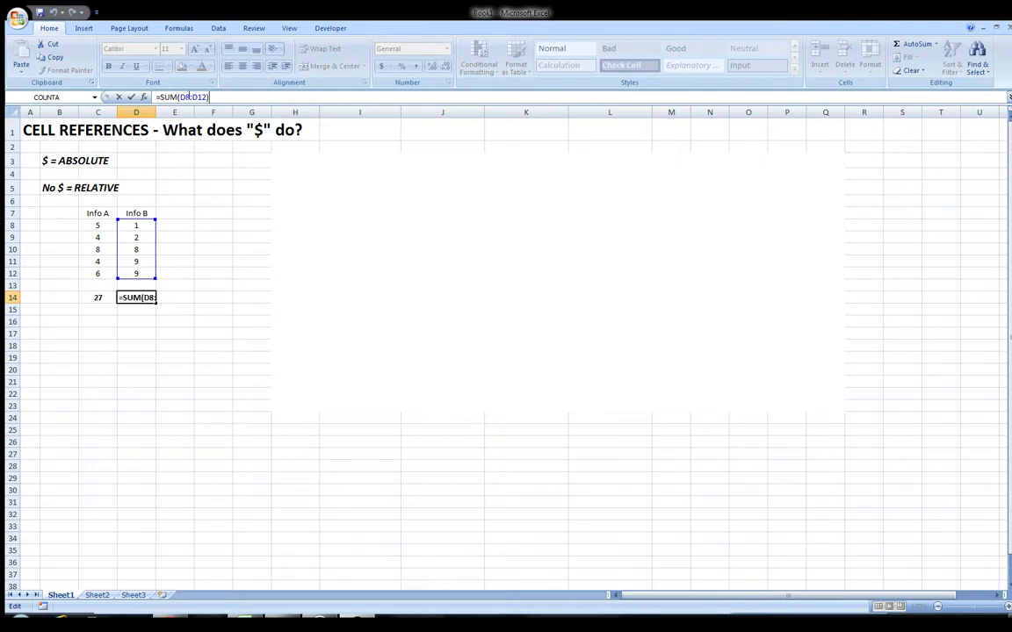
pyautogui.press('Escape')
pyautogui.press('Left')
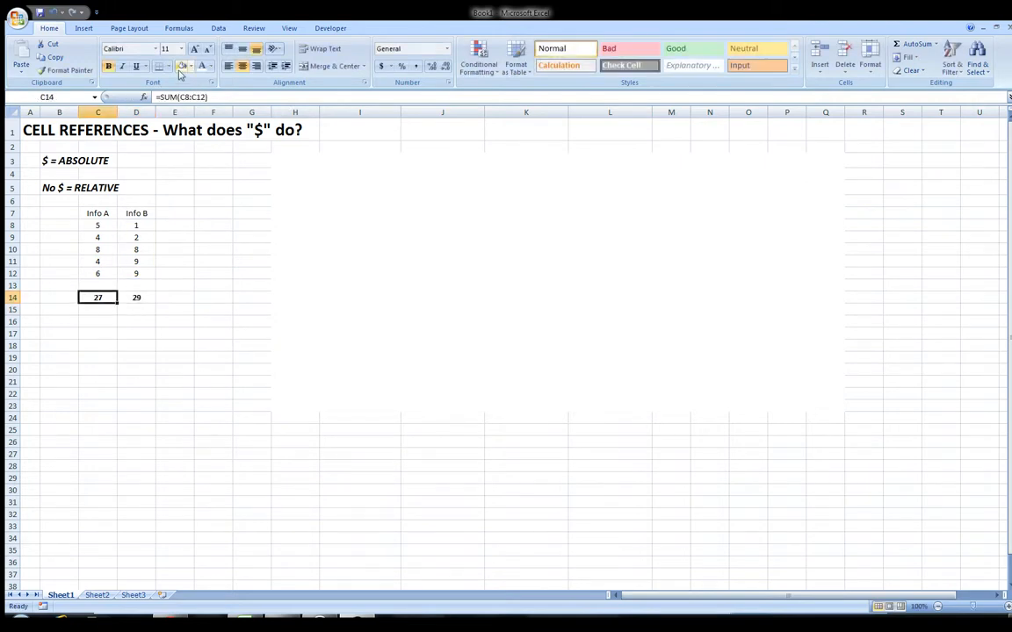
# - Fill the C14 formula into D14 again and compare the references in the two cells
pyautogui.click(230, 99)
pyautogui.press('Return')
pyautogui.press('Up')
pyautogui.moveTo(116, 303); pyautogui.dragTo(140, 304)
pyautogui.click(140, 297)
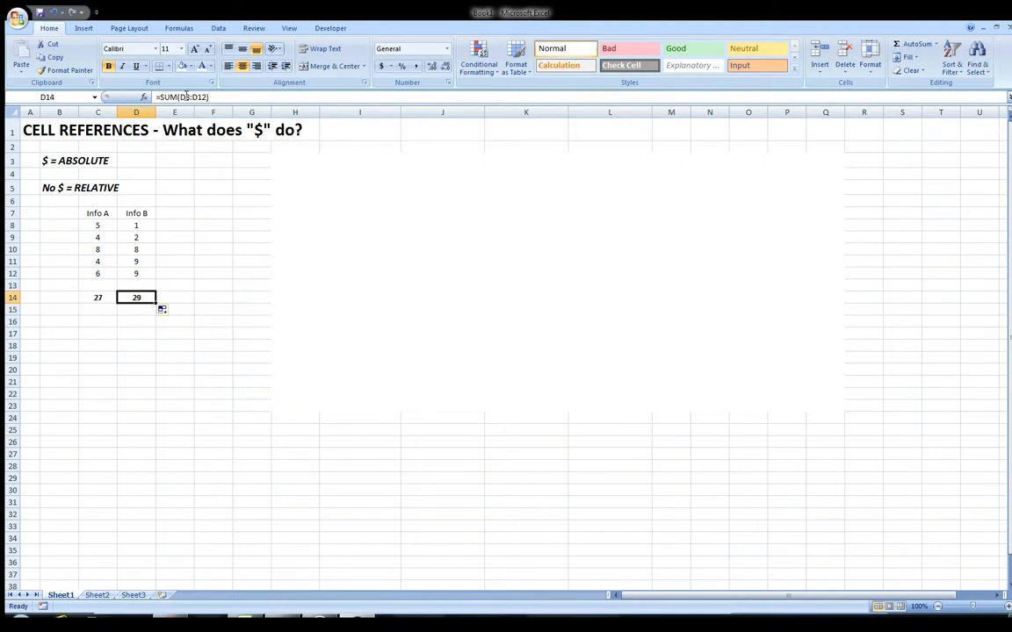
pyautogui.click(96, 297)
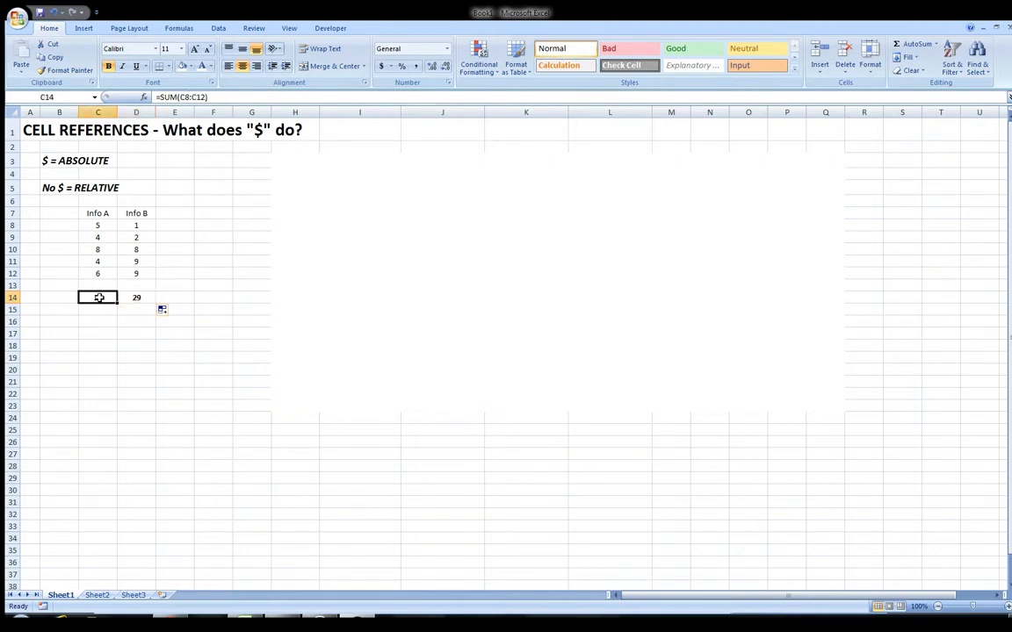
# - Make both range references in C14's SUM formula absolute so it reads =SUM($C$8:$C$12)
pyautogui.click(184, 98)
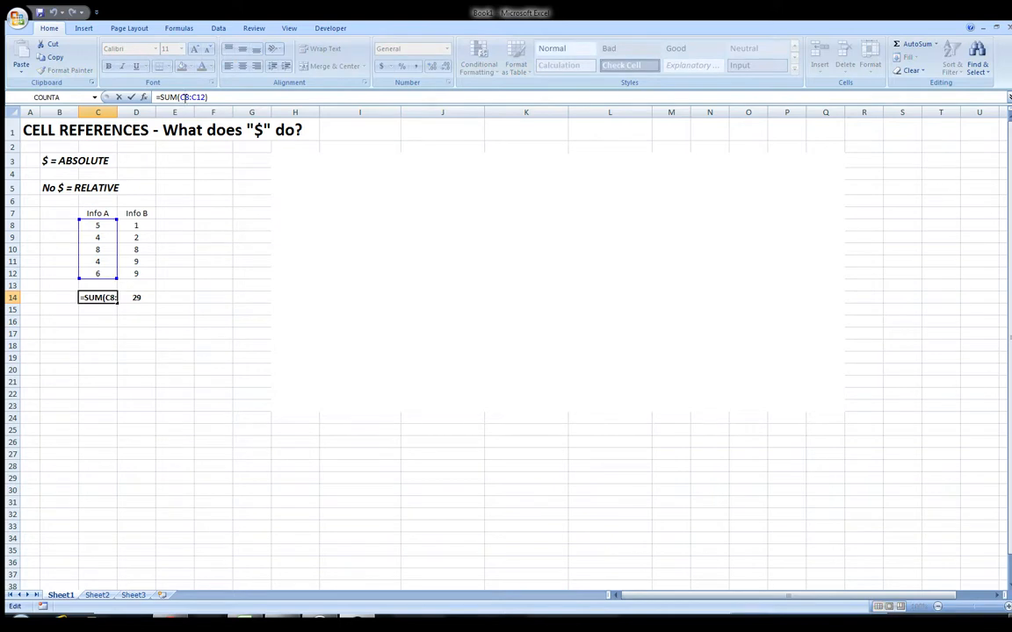
pyautogui.press('F4')
pyautogui.click(214, 97)
pyautogui.press('F4')
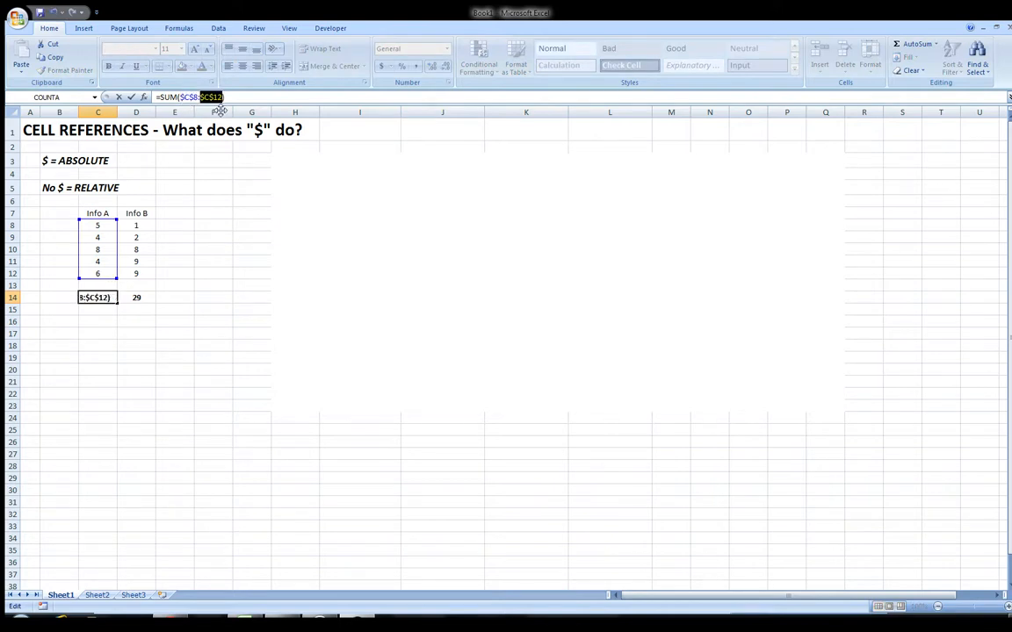
pyautogui.press('Return')
# - Fill the absolute SUM formula from C14 across to F14 and check the references in the copies
pyautogui.click(101, 297)
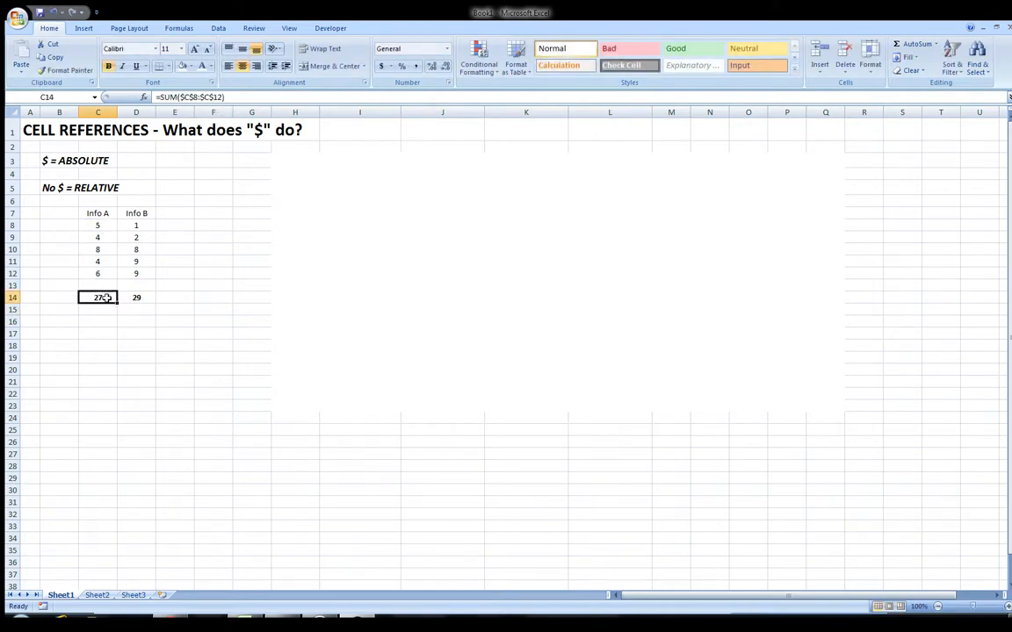
pyautogui.moveTo(116, 301); pyautogui.dragTo(218, 305)
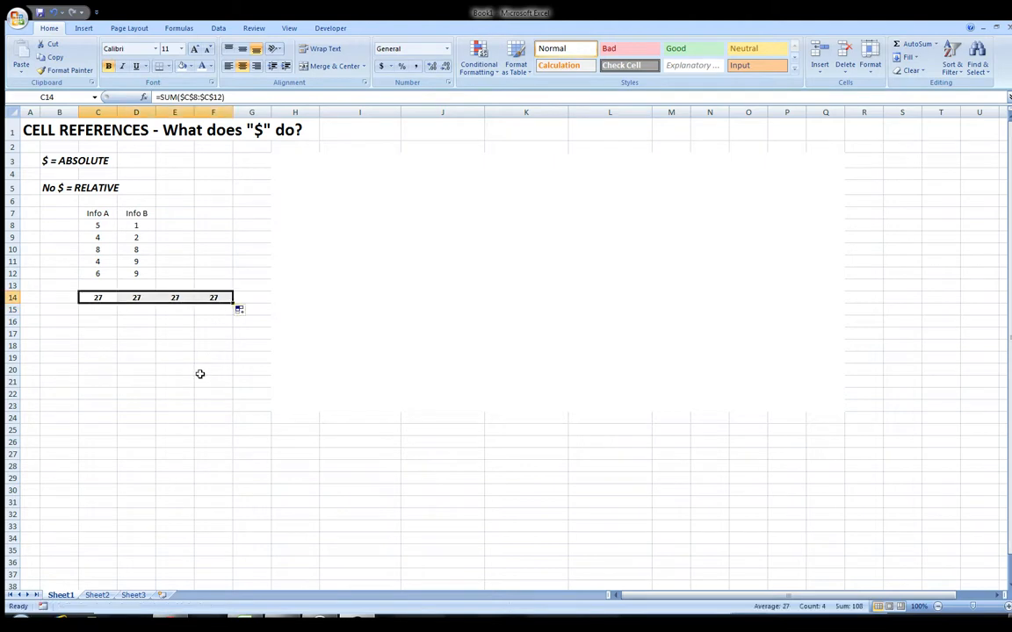
pyautogui.click(140, 298)
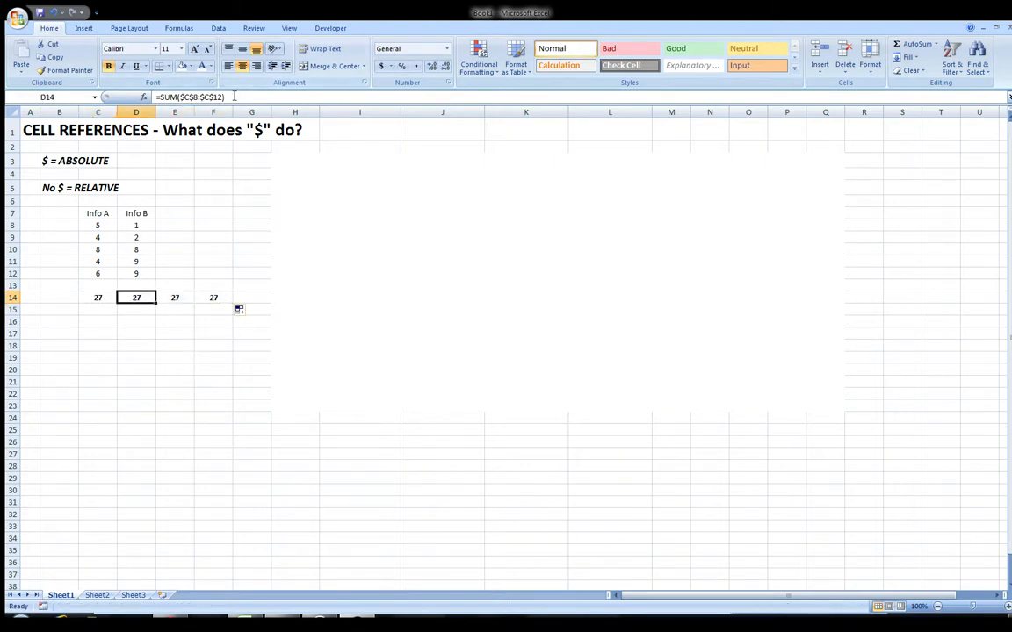
pyautogui.press('Right')
pyautogui.click(242, 97)
pyautogui.press('Tab')
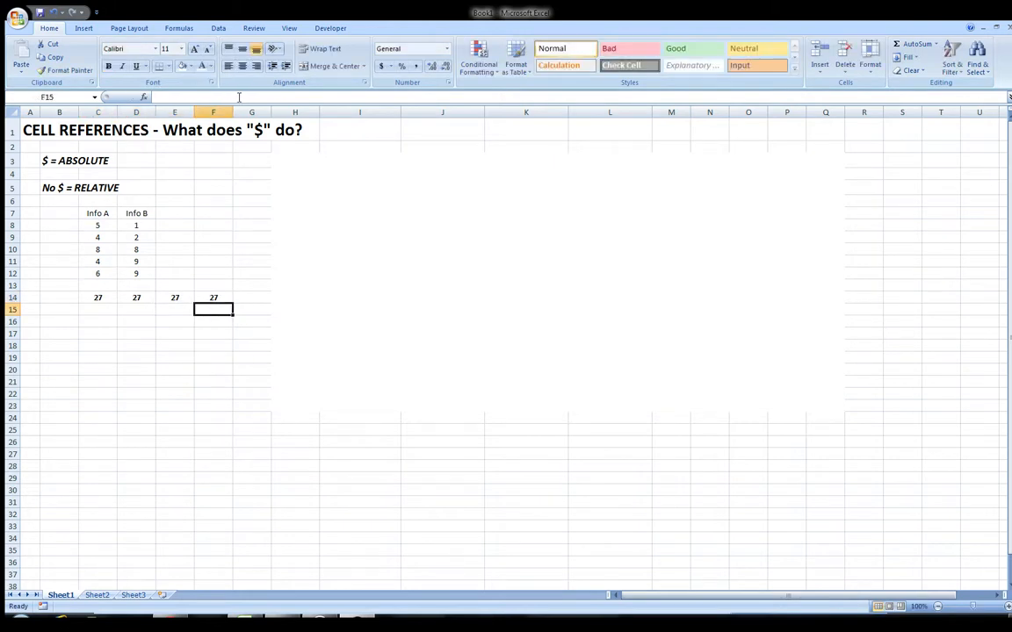
pyautogui.click(235, 96)
pyautogui.press('Return')
# - Fill the C14 formula down to C29 and check the references in the copies below it
pyautogui.click(97, 294)
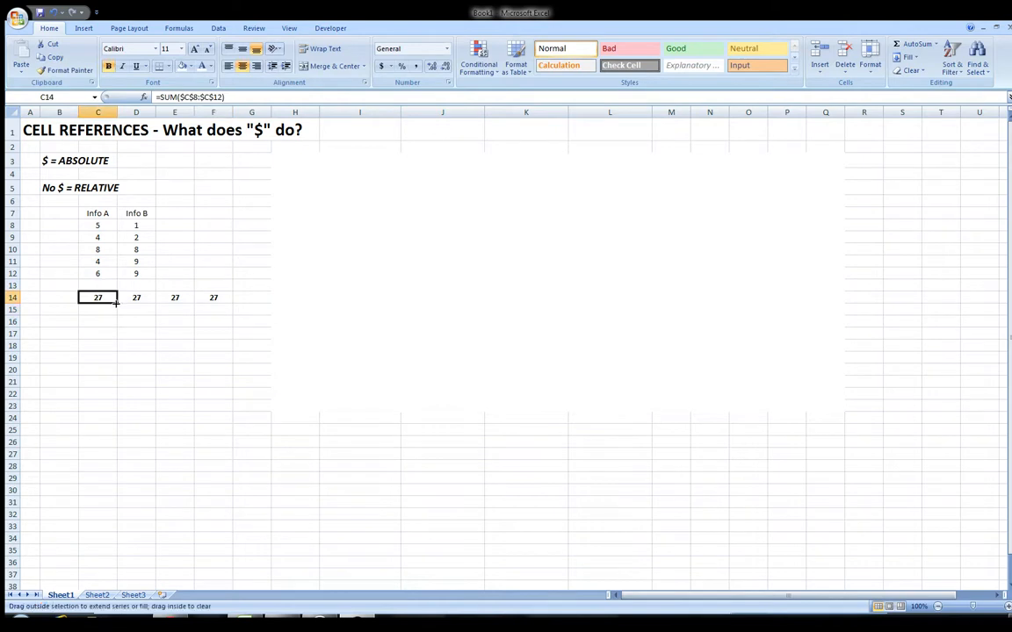
pyautogui.moveTo(118, 301); pyautogui.dragTo(118, 485)
pyautogui.click(136, 342)
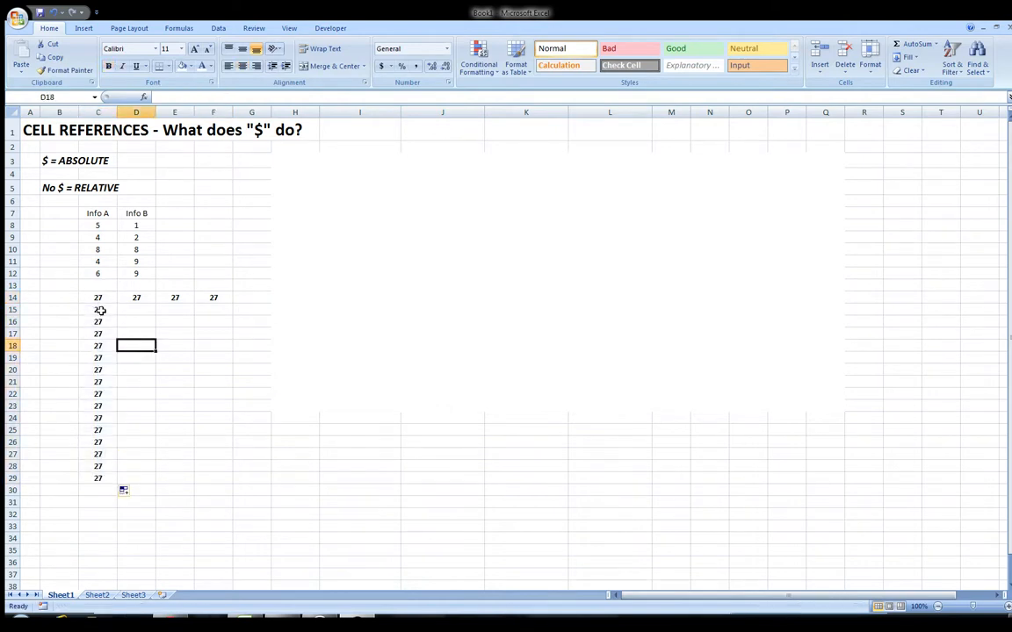
pyautogui.click(98, 309)
pyautogui.click(257, 97)
pyautogui.press('Return')
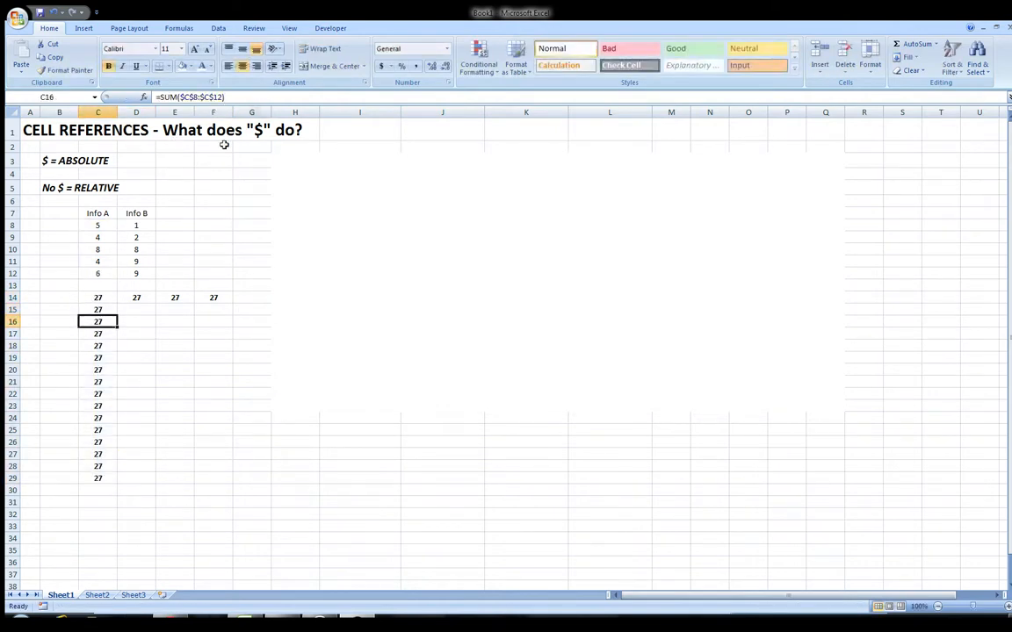
pyautogui.click(239, 96)
pyautogui.press('Return')
pyautogui.press('Return')
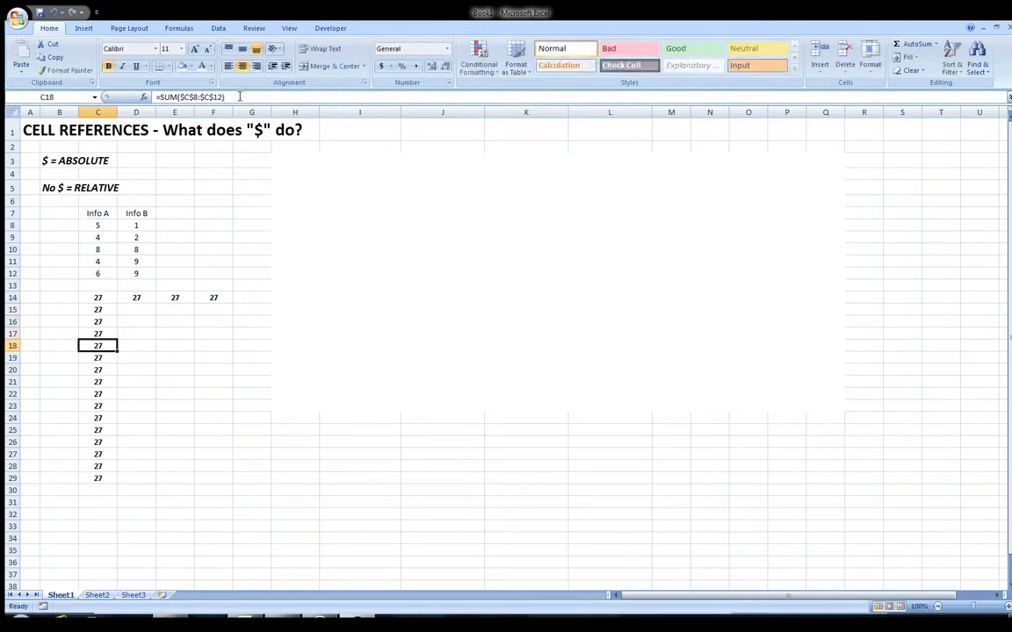
# - Delete the extra formula copies below C14 and in E14:F14, keeping only the C14 and D14 totals
pyautogui.moveTo(95, 309); pyautogui.dragTo(88, 517)
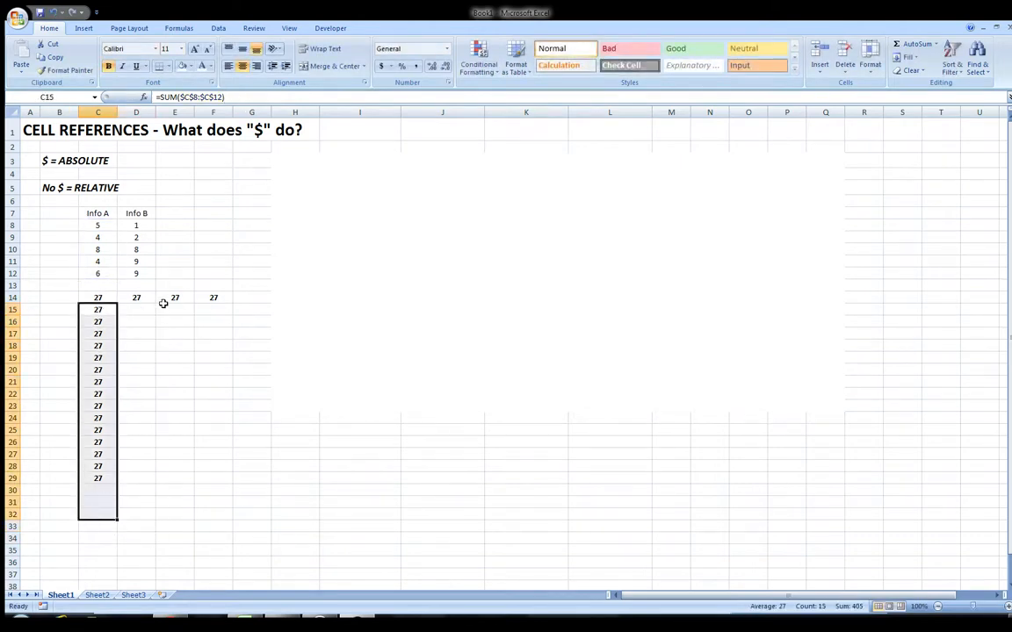
pyautogui.press('Delete')
pyautogui.moveTo(172, 297); pyautogui.dragTo(220, 295)
pyautogui.press('Delete')
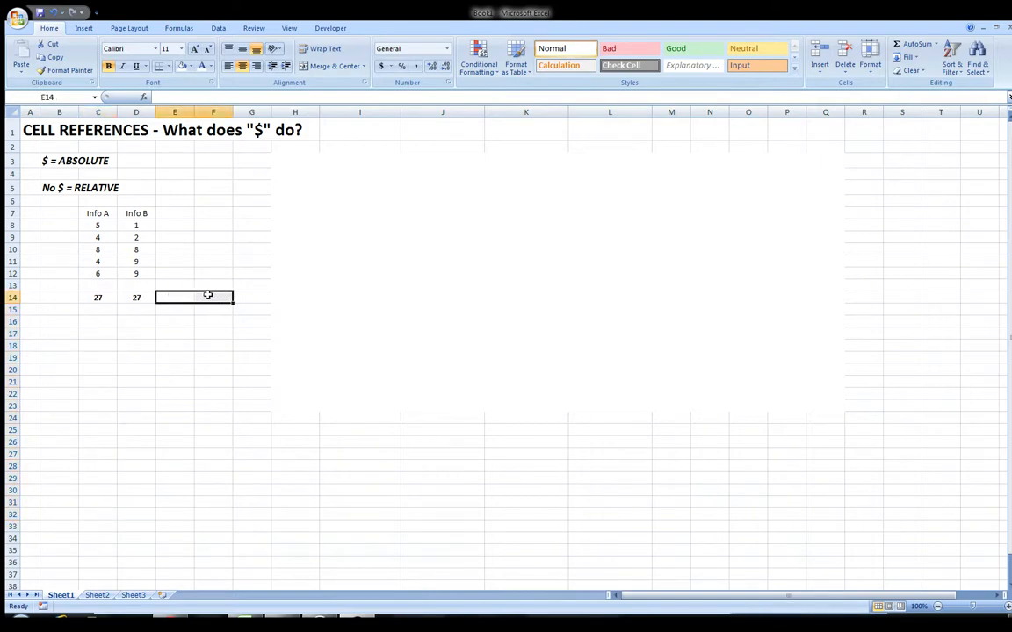
# - Reveal the hidden tank stats table around H3 by removing its white fill and making its text dark
pyautogui.click(166, 342)
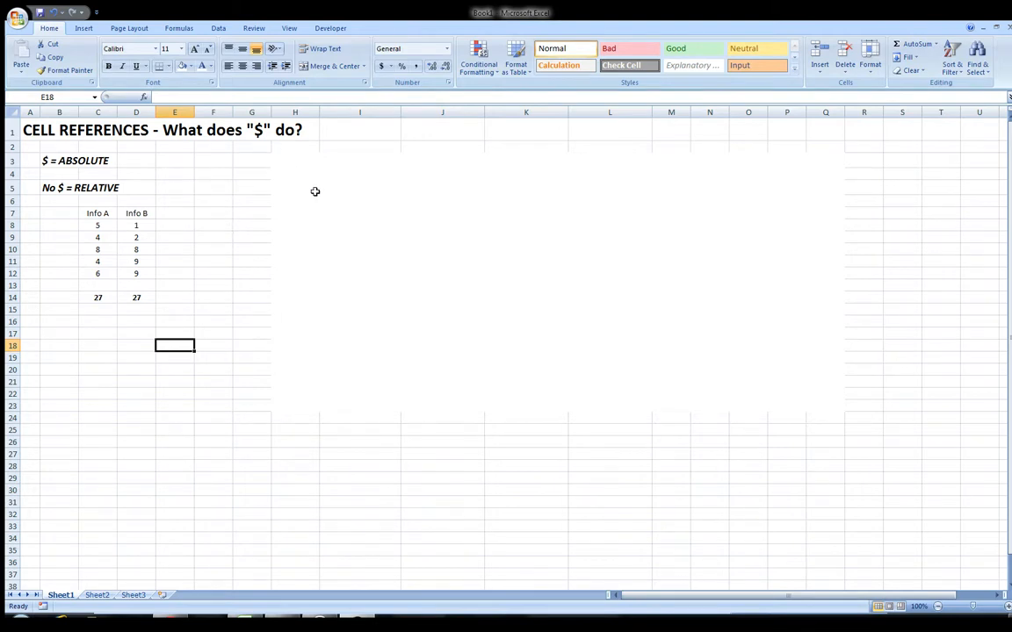
pyautogui.click(268, 160)
pyautogui.moveTo(629, 342); pyautogui.dragTo(835, 420)
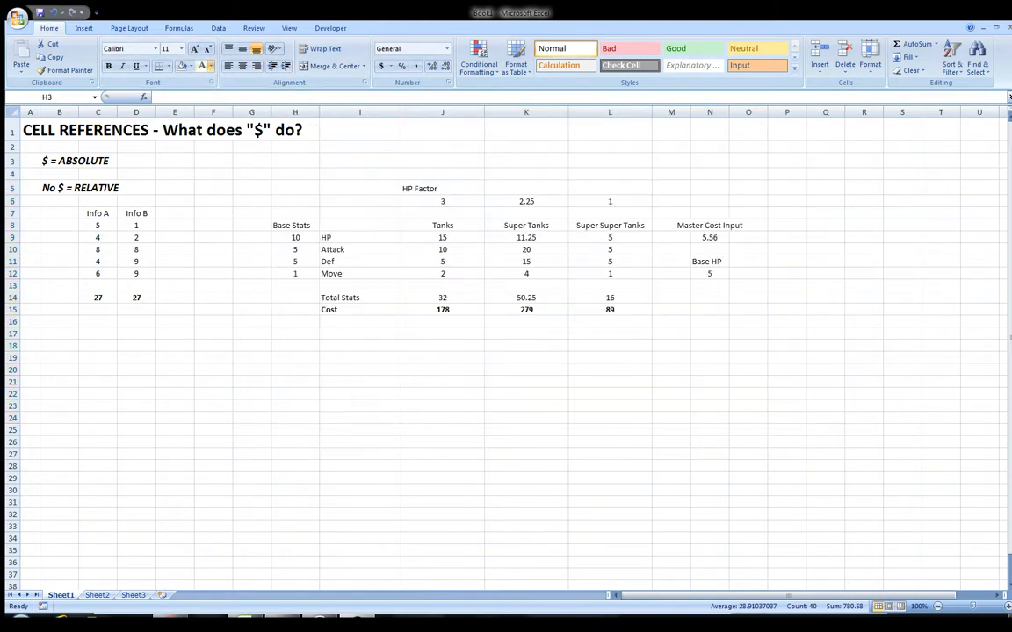
pyautogui.click(412, 284)
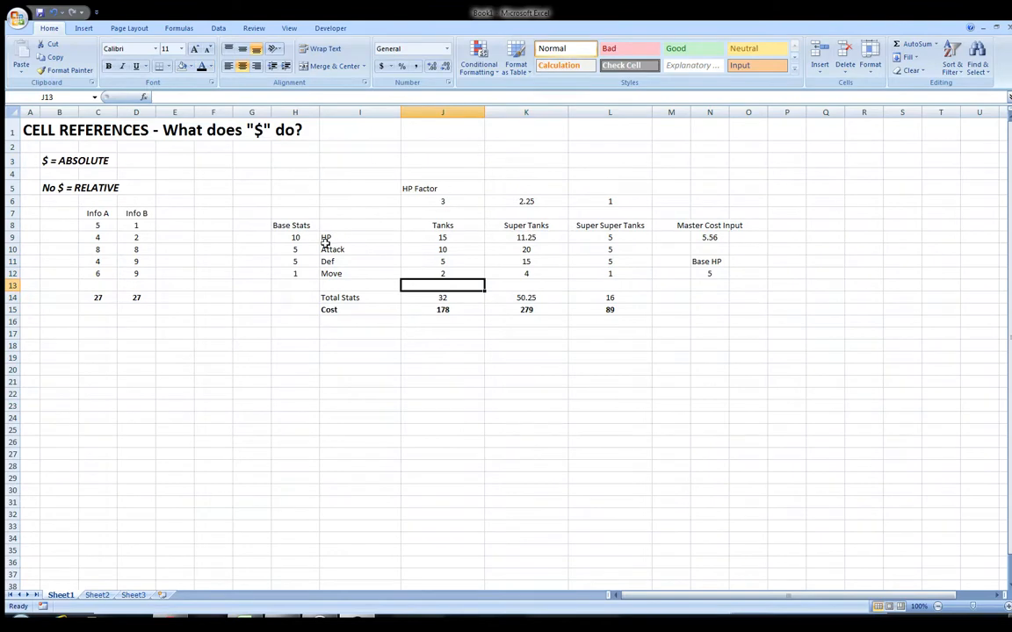
# - Hide the Base Stats column, the HP Factor block and the Base HP cells by setting their font colour to white
pyautogui.moveTo(289, 215); pyautogui.dragTo(295, 299)
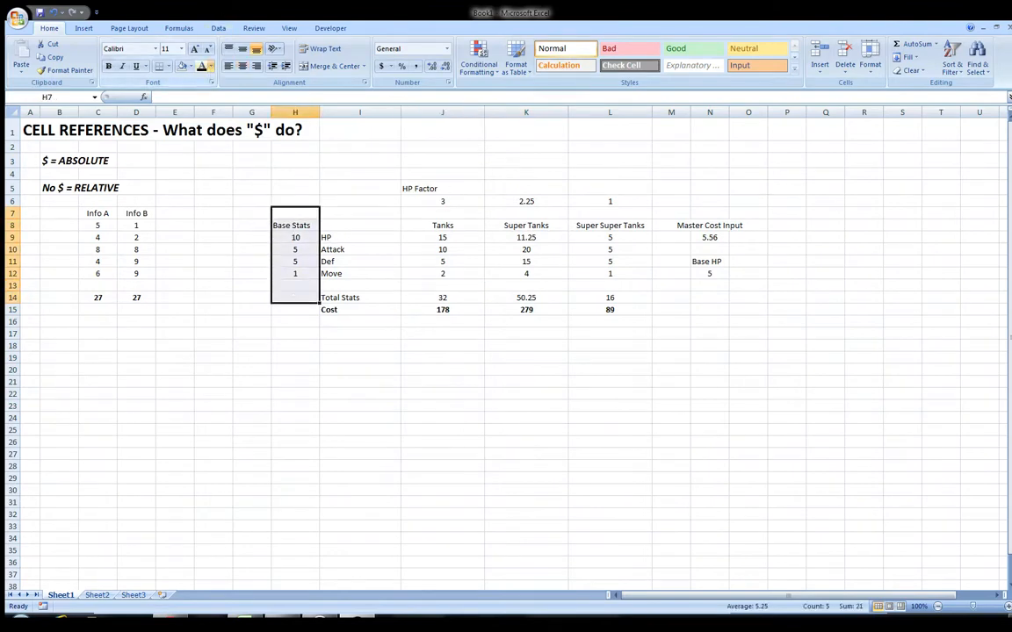
pyautogui.click(203, 113)
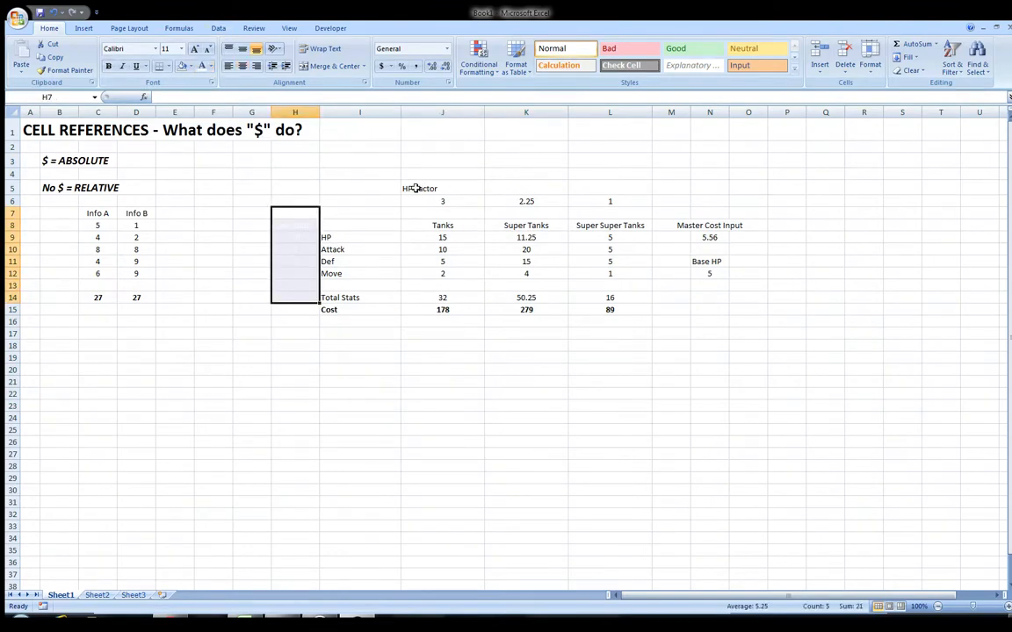
pyautogui.moveTo(416, 188); pyautogui.dragTo(636, 198)
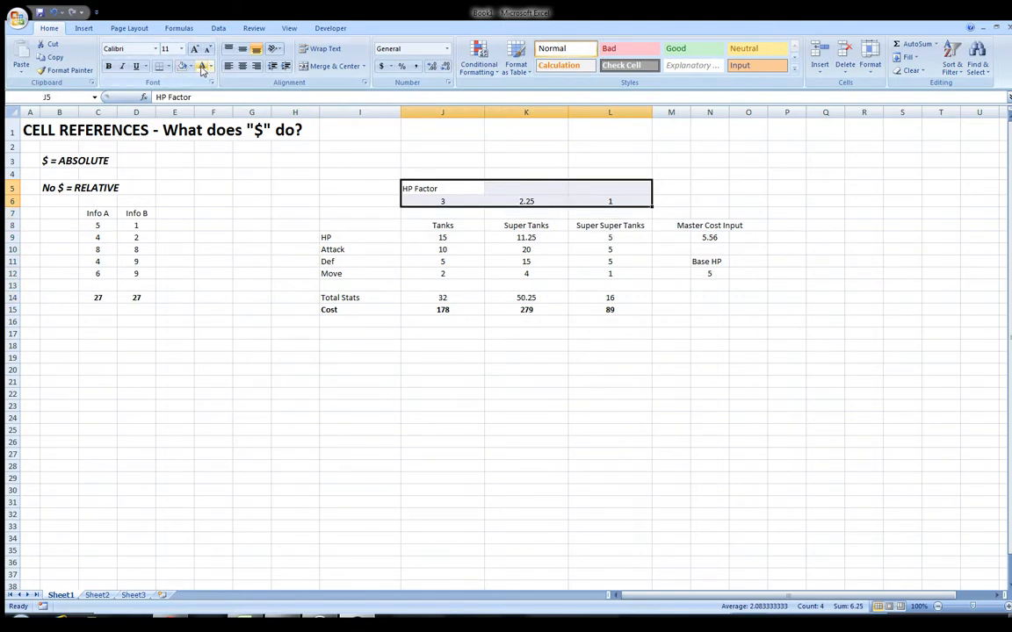
pyautogui.click(201, 66)
pyautogui.moveTo(710, 261); pyautogui.dragTo(710, 299)
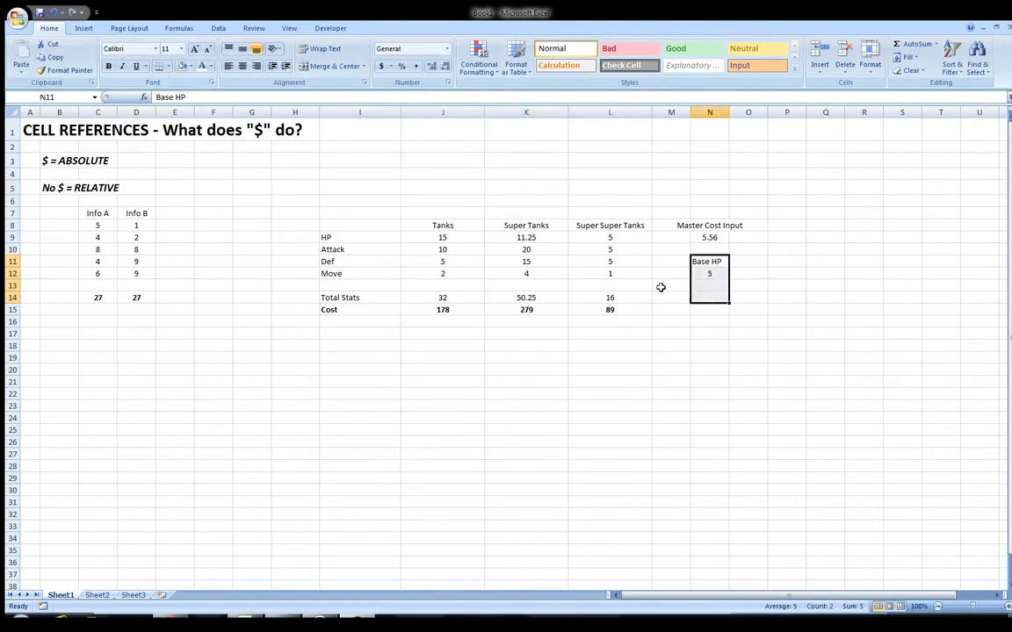
pyautogui.click(200, 66)
pyautogui.click(587, 322)
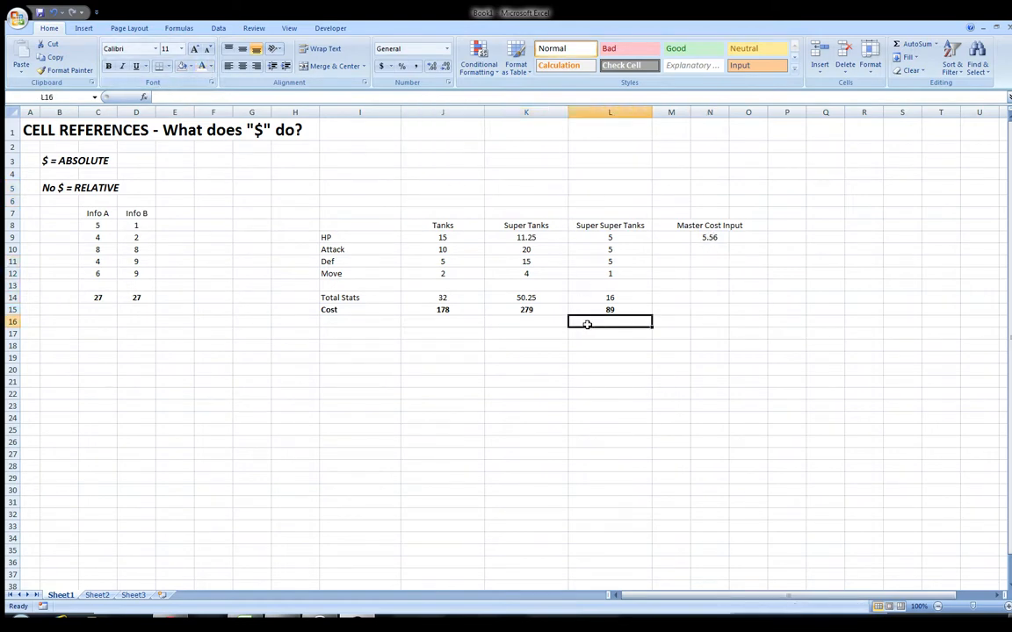
# - Clear the Cost formulas in J15:L15 for the three tank types
pyautogui.moveTo(438, 307); pyautogui.dragTo(616, 313)
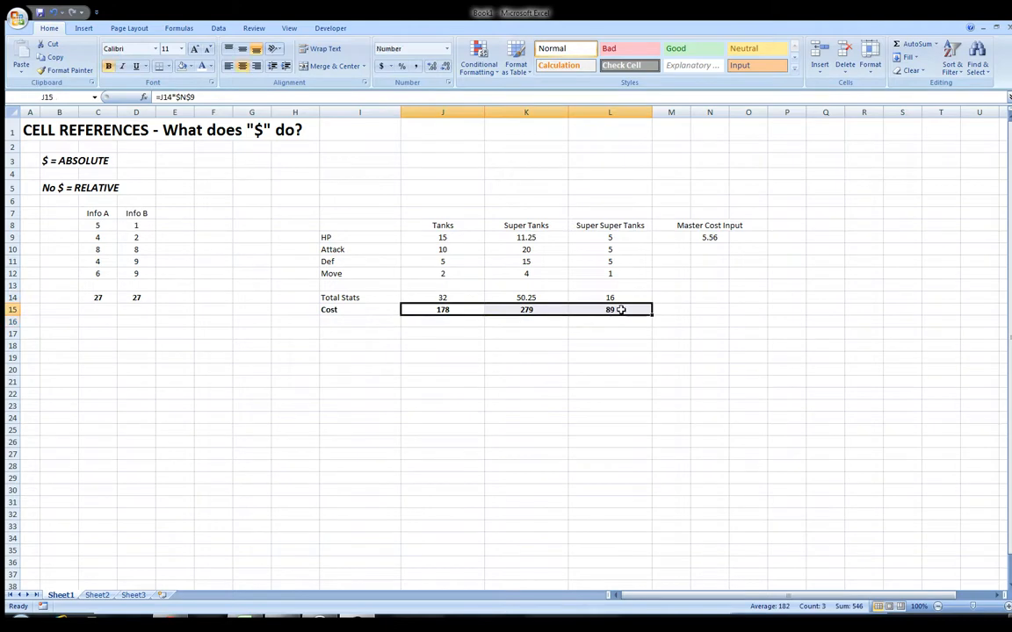
pyautogui.press('Delete')
pyautogui.click(724, 286)
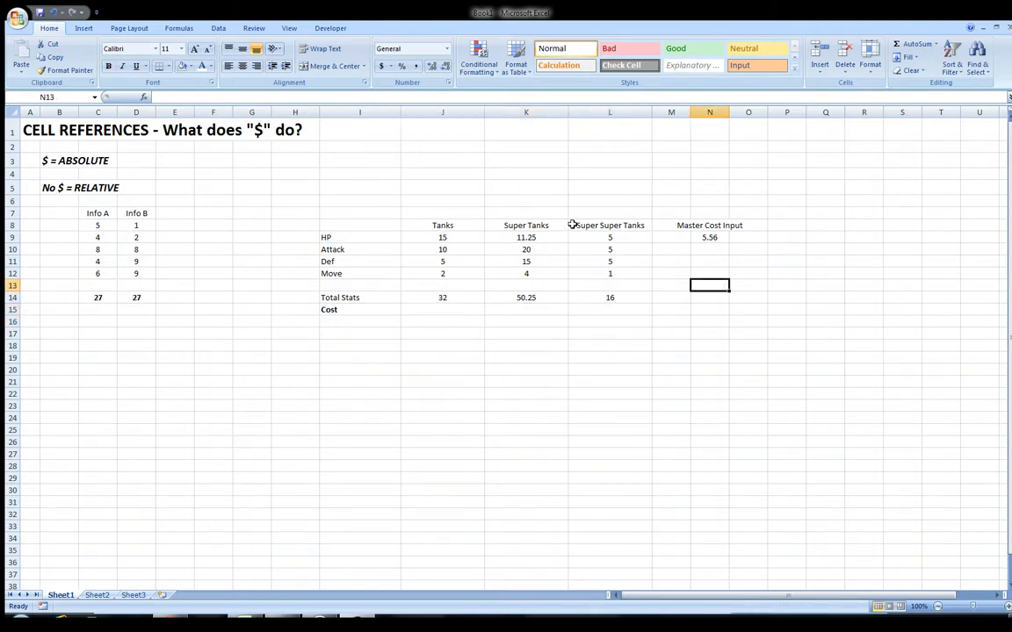
# - Highlight the Master Cost Input value in N9 with a light blue fill
pyautogui.click(710, 237)
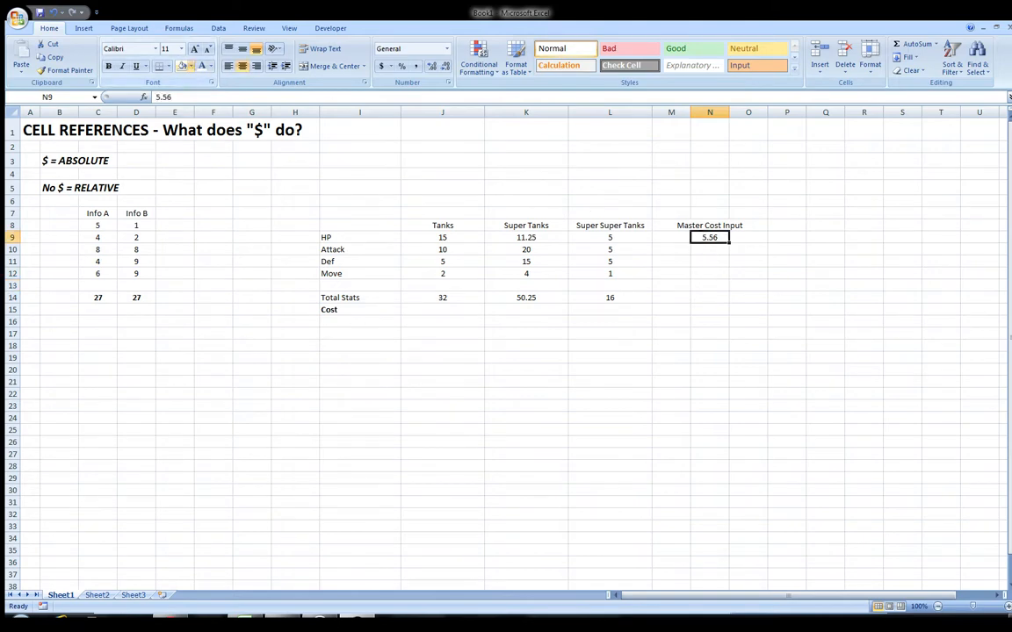
pyautogui.click(182, 66)
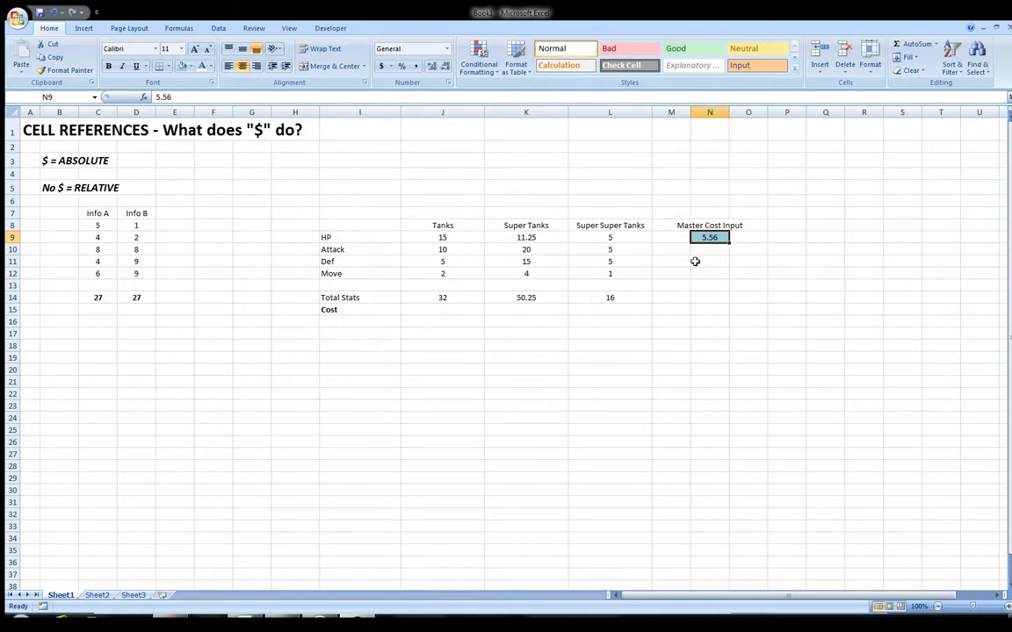
pyautogui.click(436, 298)
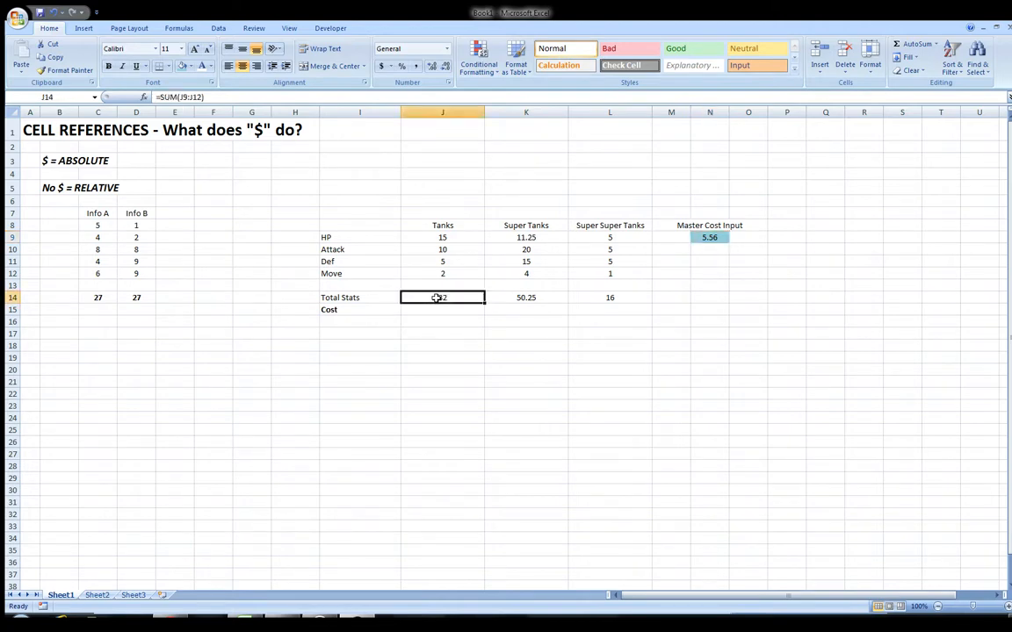
pyautogui.click(710, 238)
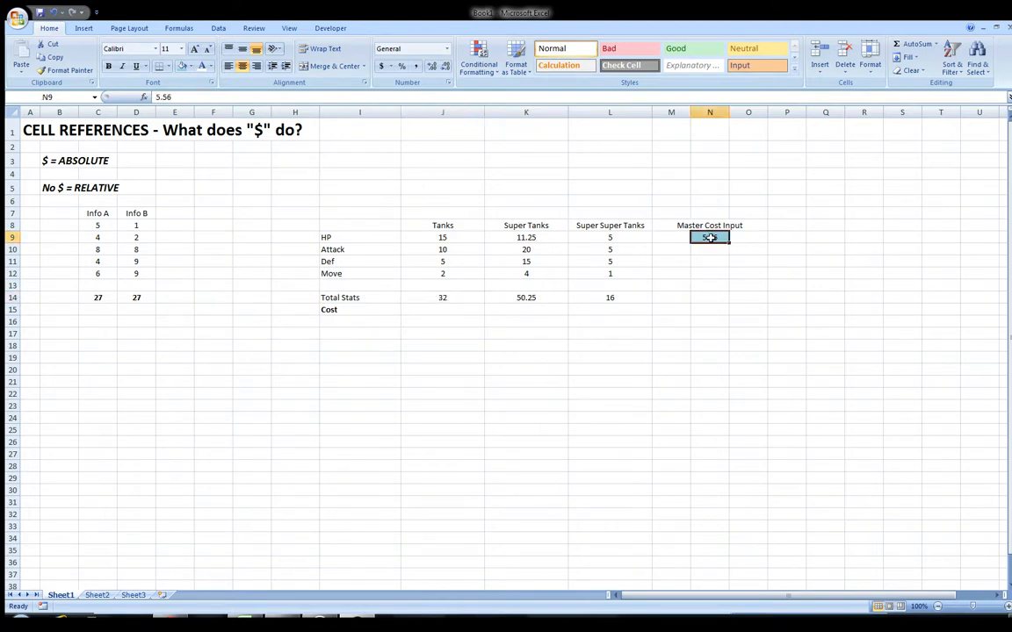
# - Clear the Total Stats formulas in J14:L14
pyautogui.click(424, 310)
pyautogui.moveTo(439, 298); pyautogui.dragTo(611, 297)
pyautogui.press('Delete')
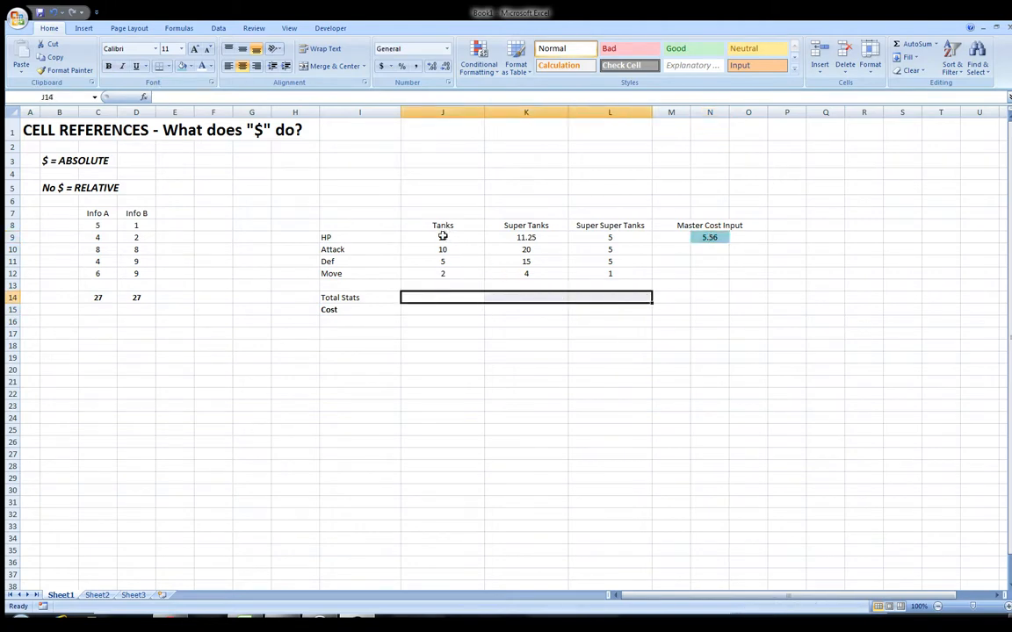
# - Replace the HP formulas with fixed values: 20 for Super Tanks and 25 for Super Super Tanks
pyautogui.moveTo(443, 237); pyautogui.dragTo(442, 273)
pyautogui.click(525, 237)
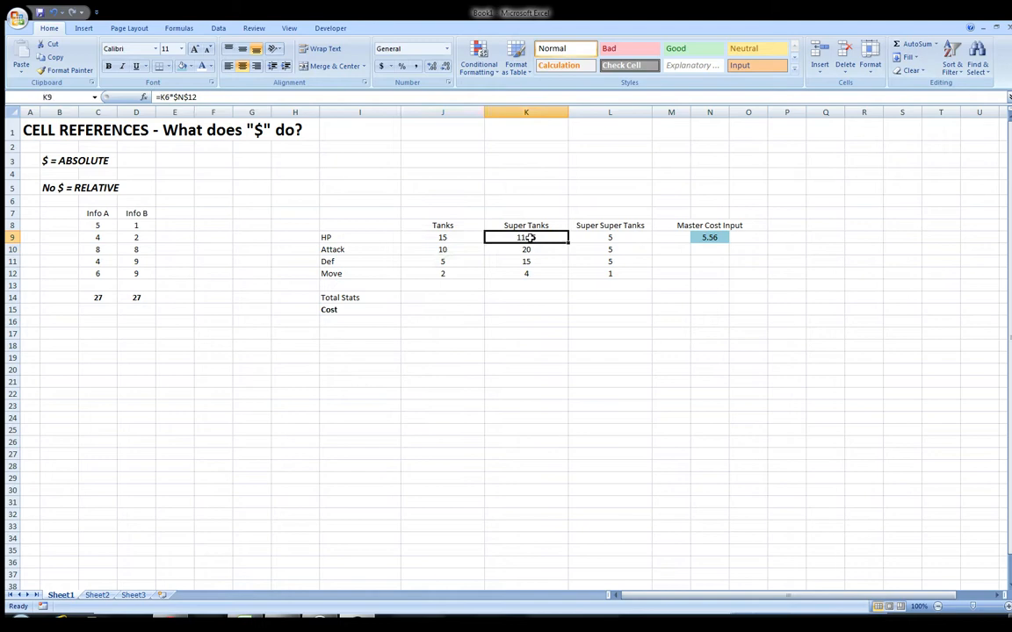
pyautogui.click(446, 65)
pyautogui.click(445, 66)
pyautogui.write('20')
pyautogui.press('Return')
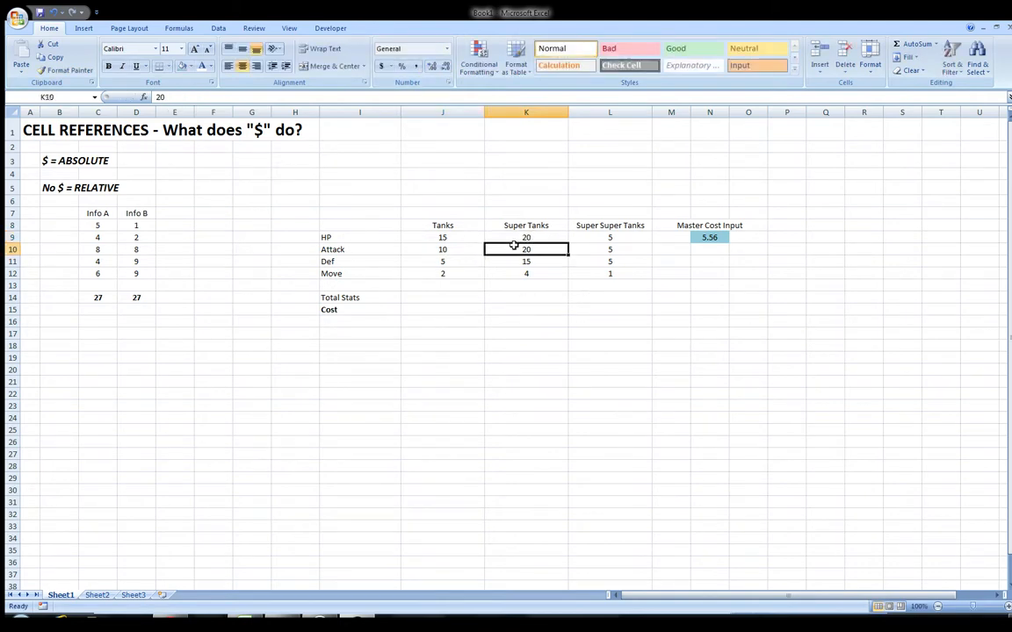
pyautogui.press('Up')
pyautogui.press('Left')
pyautogui.press('Right')
pyautogui.press('Right')
pyautogui.write('2')
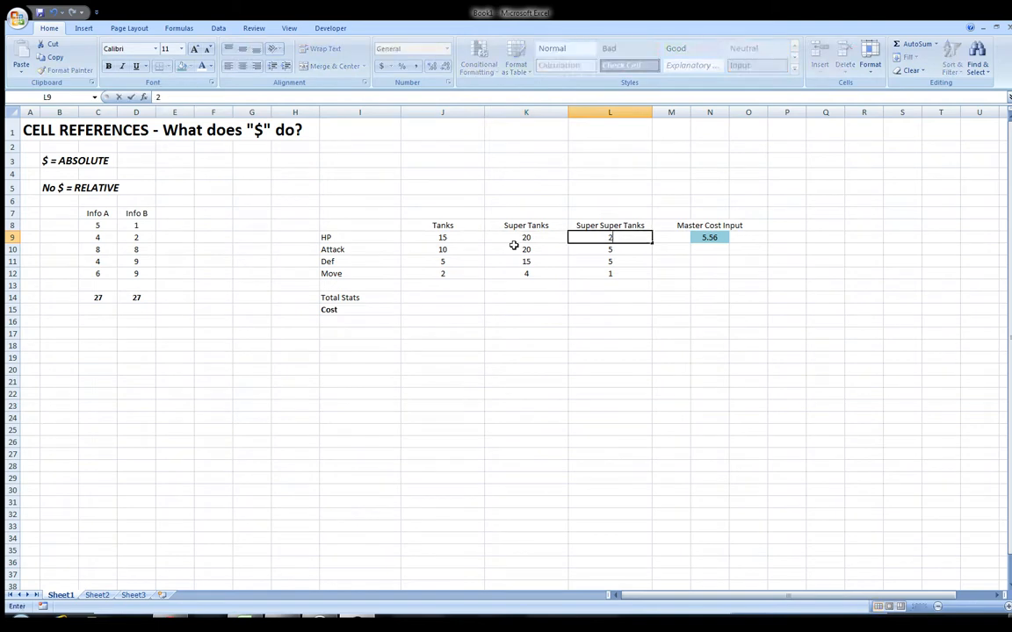
pyautogui.write('5')
pyautogui.press('Return')
# - Set the Attack value for Super Super Tanks to 25
pyautogui.press('Left')
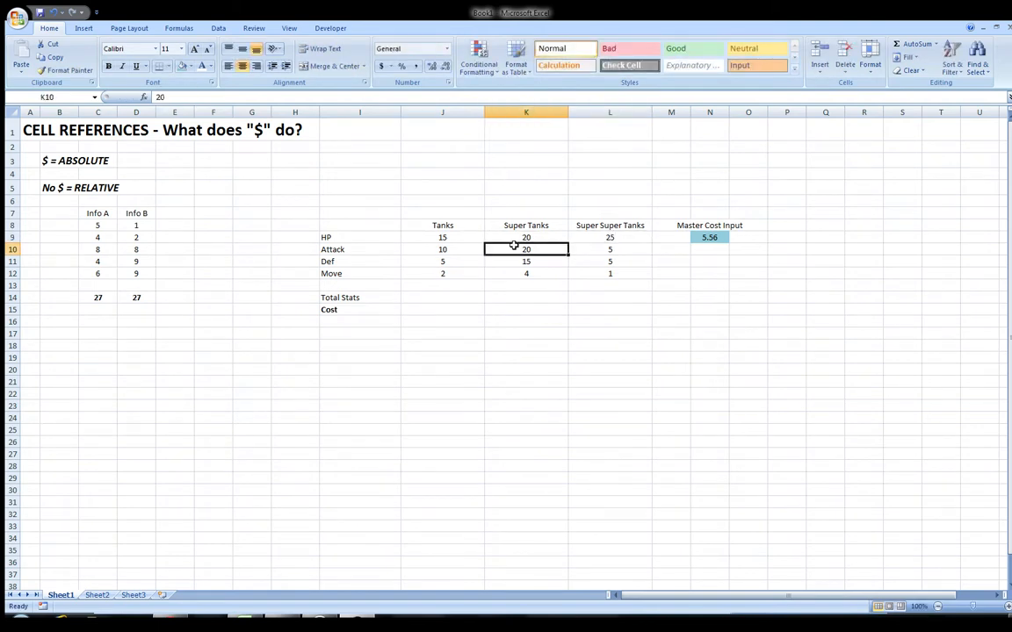
pyautogui.press('Left')
pyautogui.press('Right')
pyautogui.press('Right')
pyautogui.write('25')
pyautogui.press('Return')
# - Set the Def values to 10 for Super Tanks and 15 for Super Super Tanks
pyautogui.press('Left')
pyautogui.press('Left')
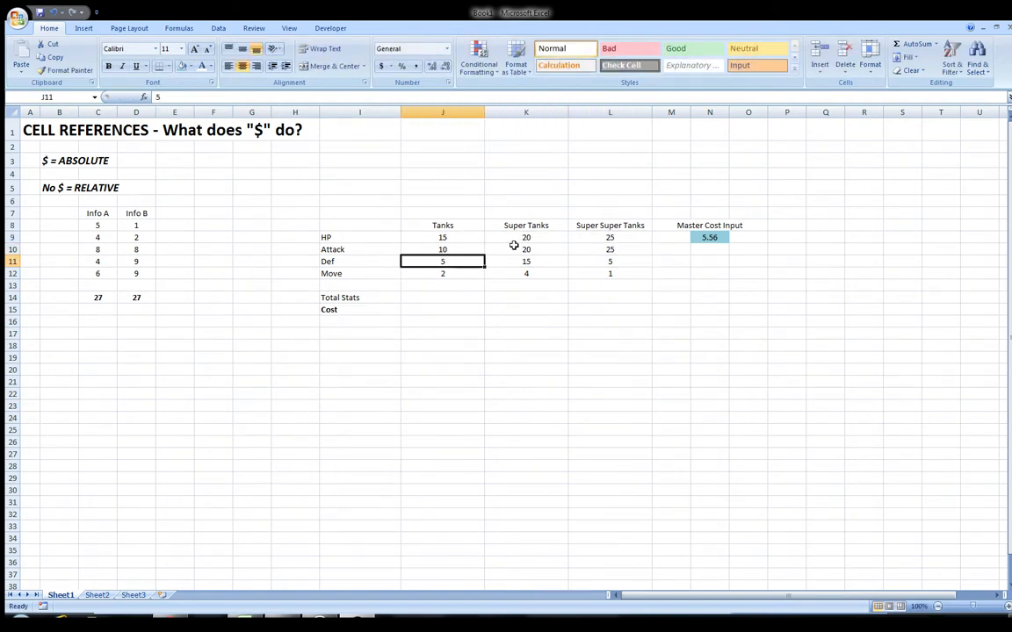
pyautogui.press('Right')
pyautogui.write('10')
pyautogui.press('Right')
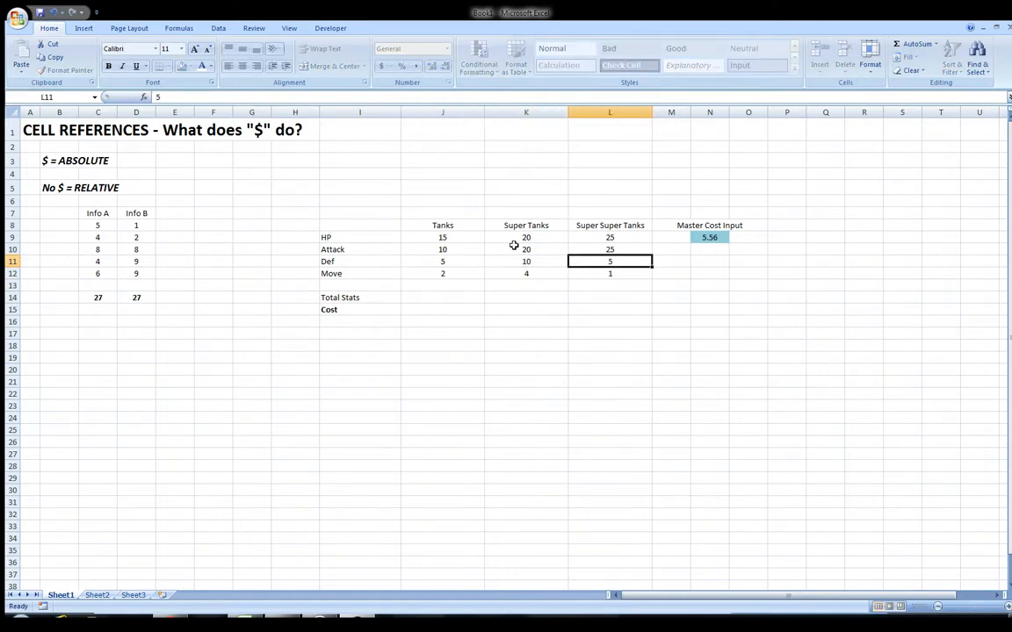
pyautogui.write('15')
pyautogui.press('Return')
# - Enter the Move values 2 for Tanks, 3 for Super Tanks and 4 for Super Super Tanks
pyautogui.press('Left')
pyautogui.press('Left')
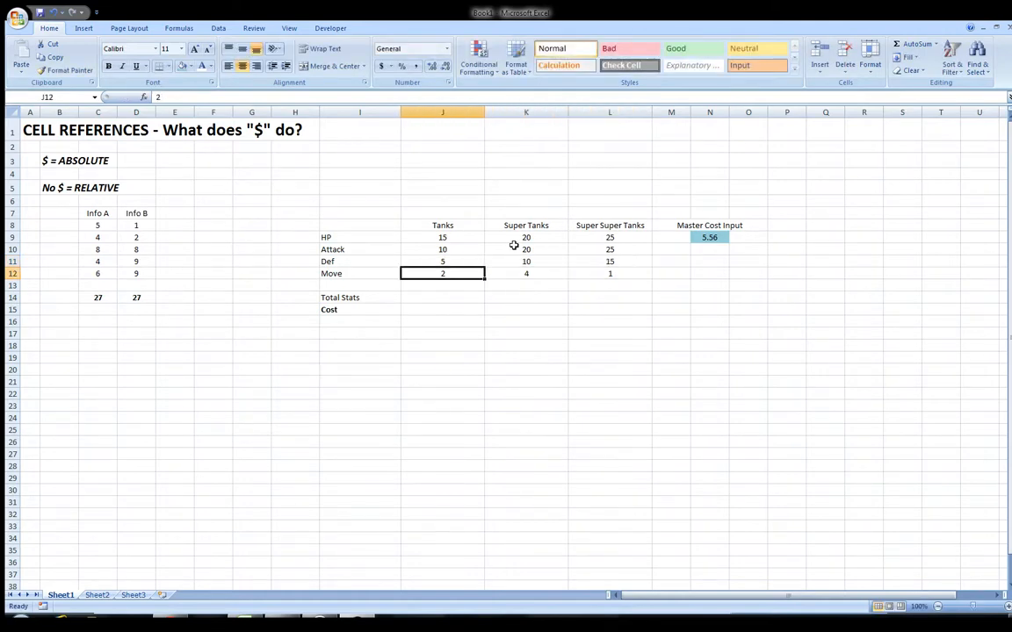
pyautogui.write('2')
pyautogui.press('Tab')
pyautogui.write('3')
pyautogui.press('Tab')
pyautogui.write('4')
pyautogui.press('Return')
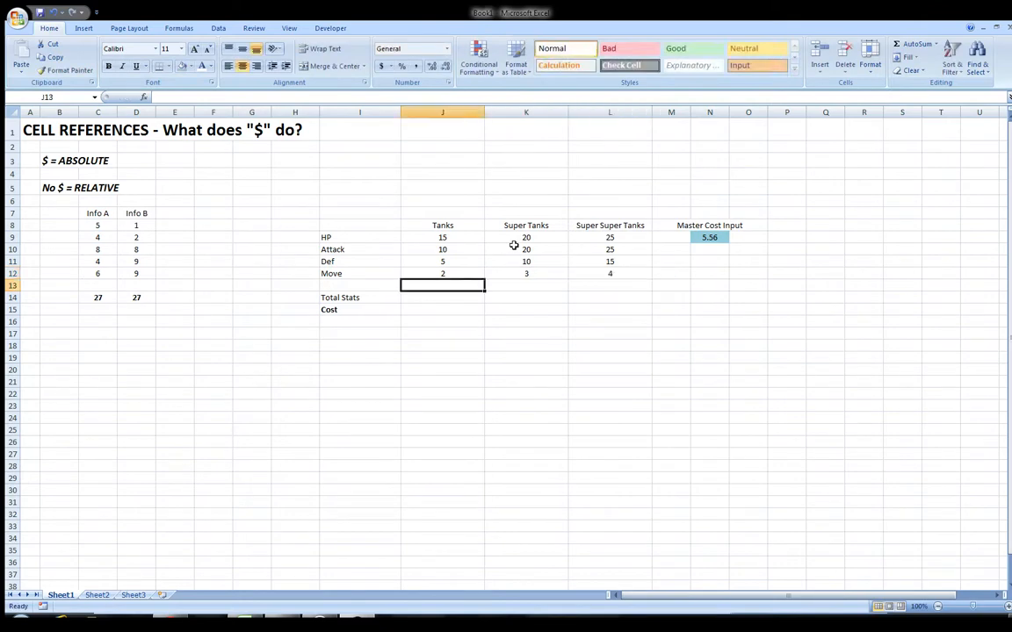
# - Enter =SUM(J9:J12) as the Total Stats formula for Tanks in J14
pyautogui.press('Up')
pyautogui.press('Left')
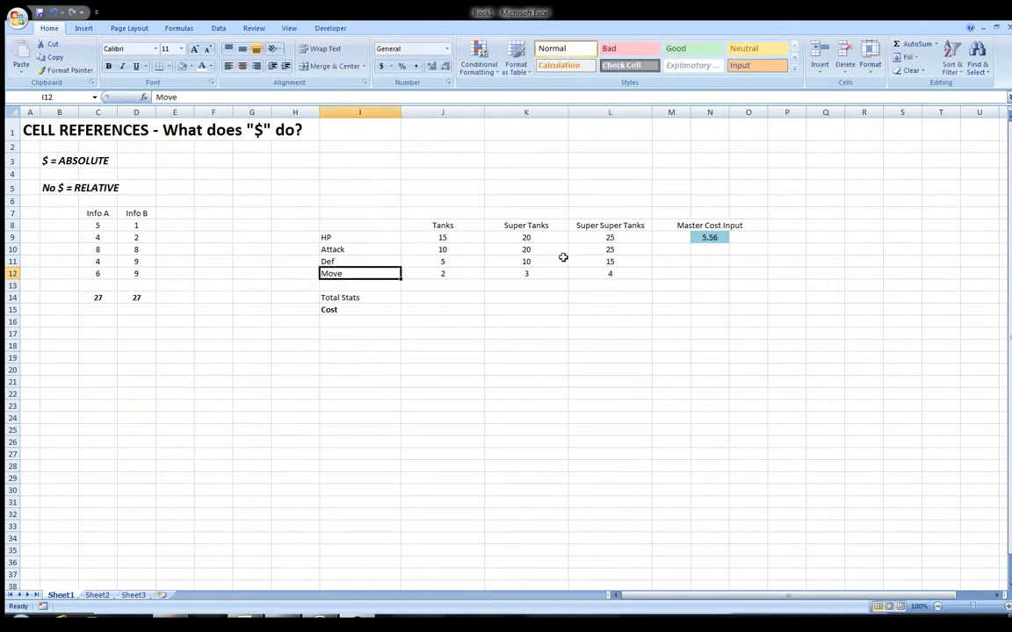
pyautogui.click(417, 300)
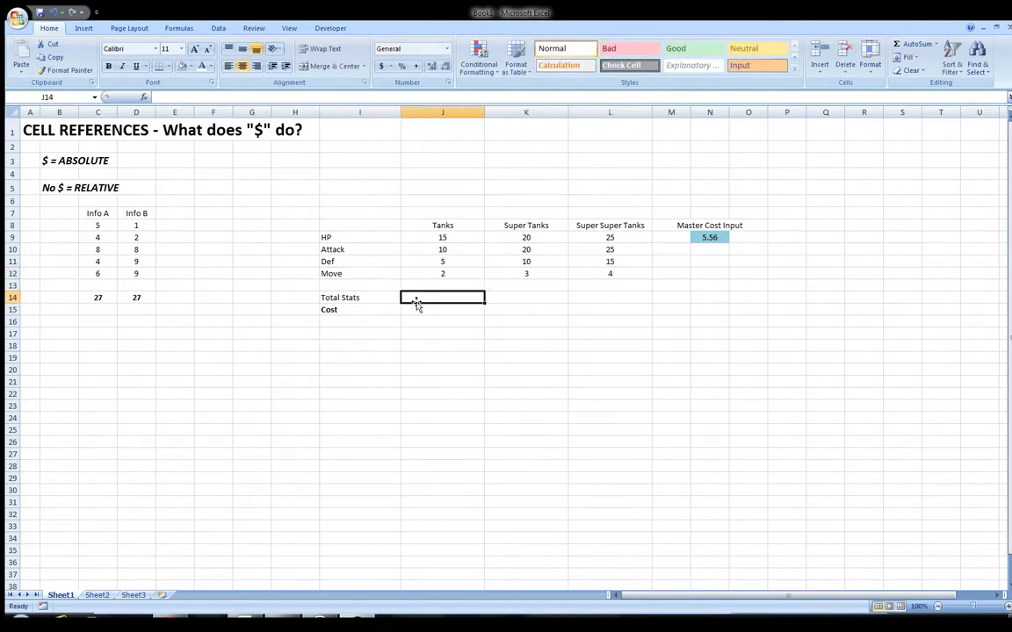
pyautogui.write('=sum')
pyautogui.write('(J9:J12')
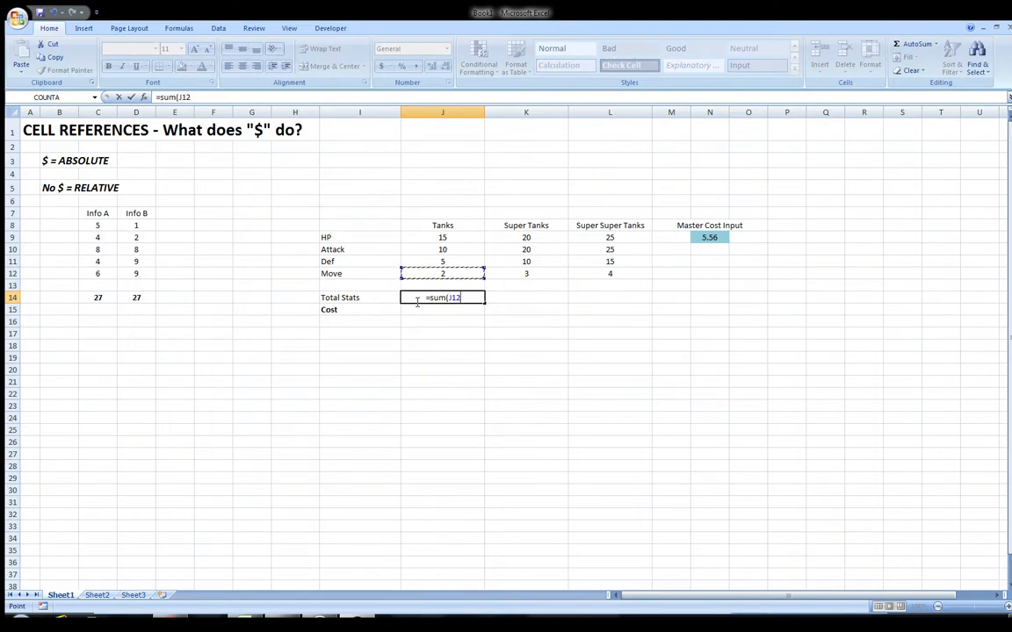
pyautogui.press('Return')
pyautogui.click(417, 300)
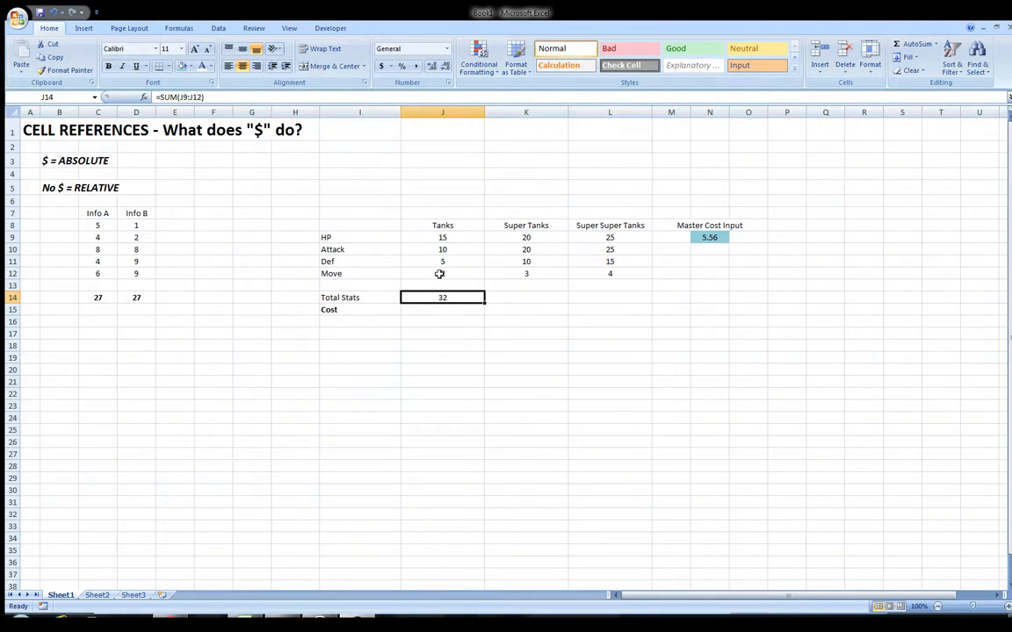
# - Review the Tanks Total Stats formula and copy it across to Super Tanks and Super Super Tanks
pyautogui.click(205, 96)
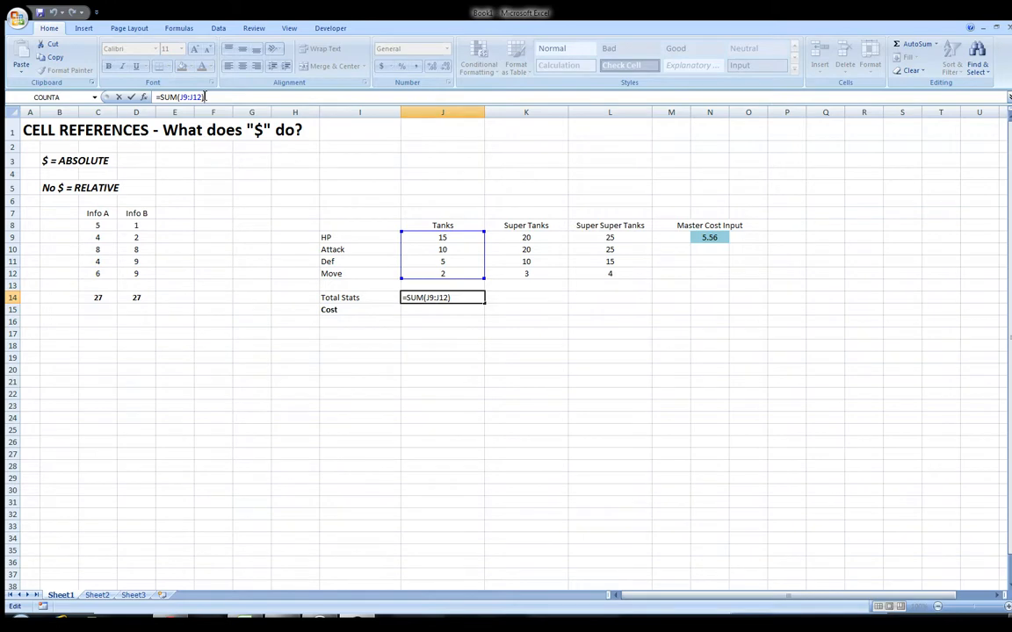
pyautogui.press('Return')
pyautogui.press('Up')
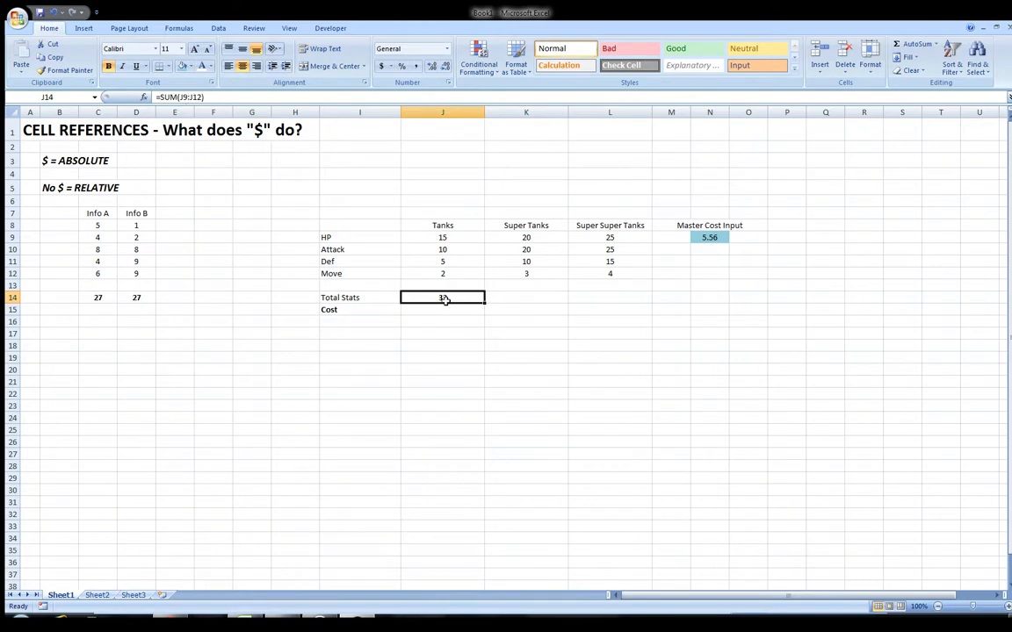
pyautogui.moveTo(484, 302); pyautogui.dragTo(621, 313)
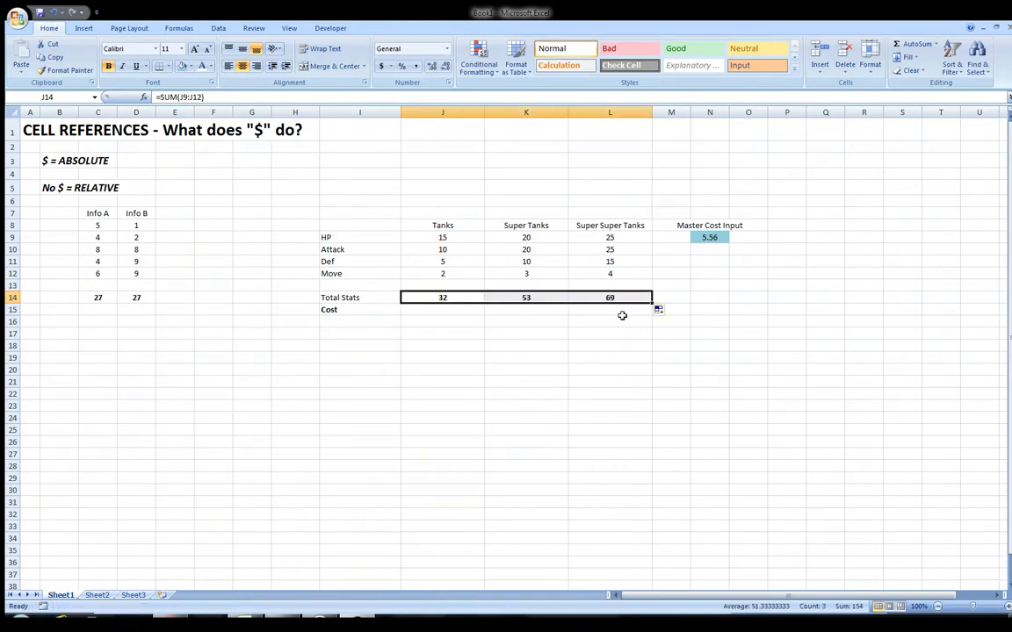
# - Inspect the cell ranges referenced by the copied Total Stats formulas for Super Tanks and Super Super Tanks
pyautogui.click(526, 297)
pyautogui.press('F2')
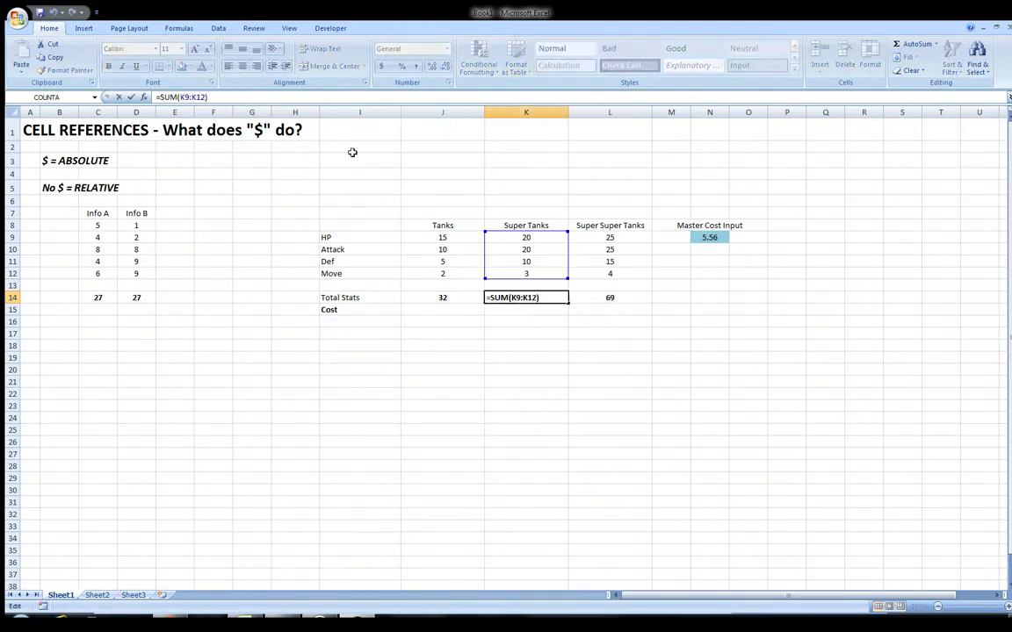
pyautogui.press('Return')
pyautogui.click(615, 298)
pyautogui.press('F2')
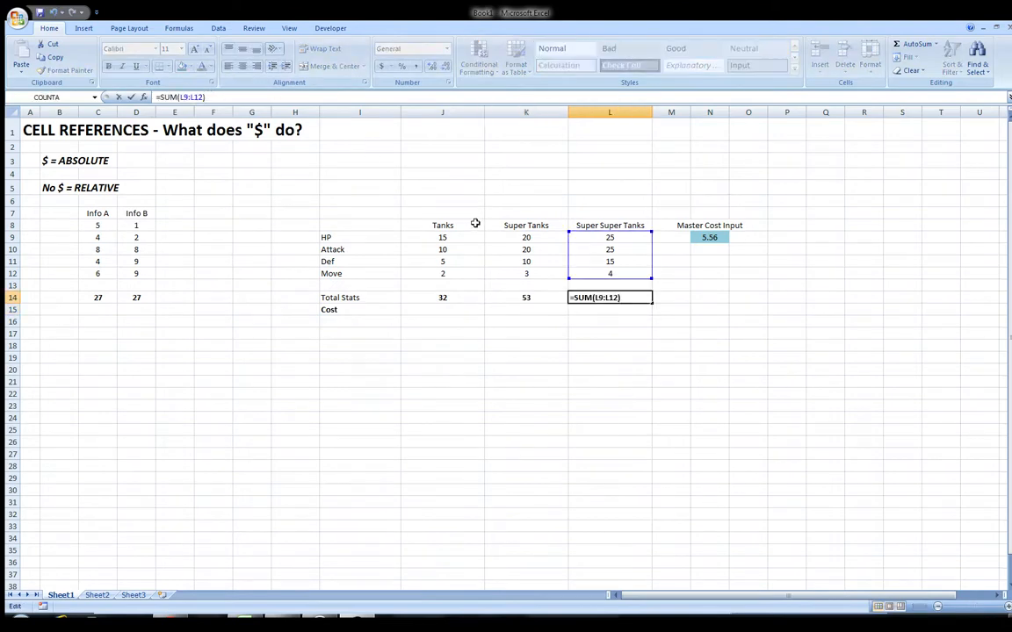
pyautogui.press('Return')
# - Enter the Tanks Cost formula =J14*N9 and copy it across to Super Tanks and Super Super Tanks
pyautogui.click(450, 306)
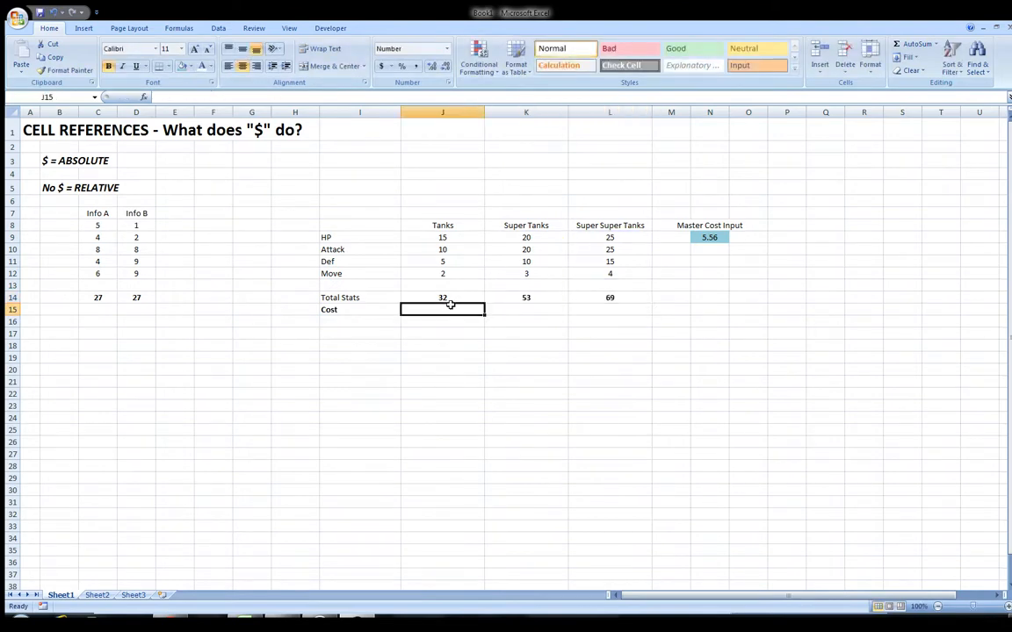
pyautogui.write('=')
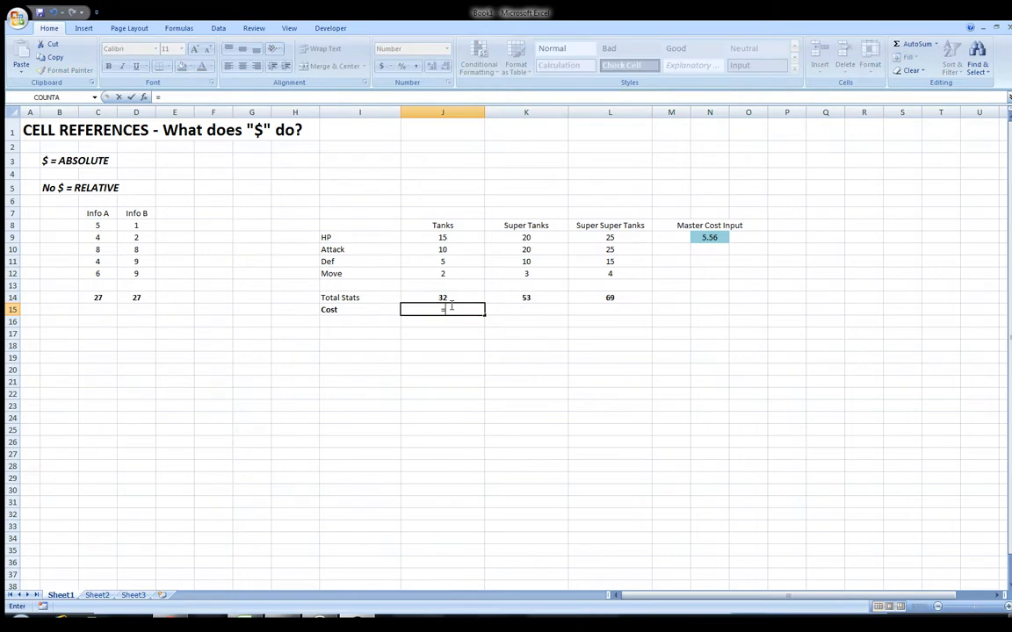
pyautogui.click(450, 301)
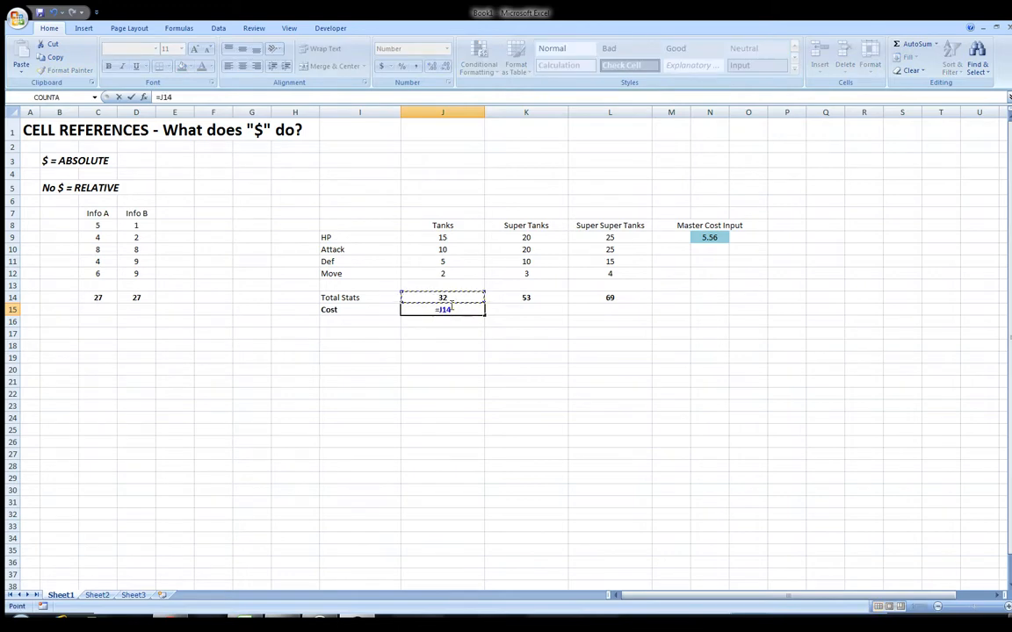
pyautogui.write('*')
pyautogui.click(715, 237)
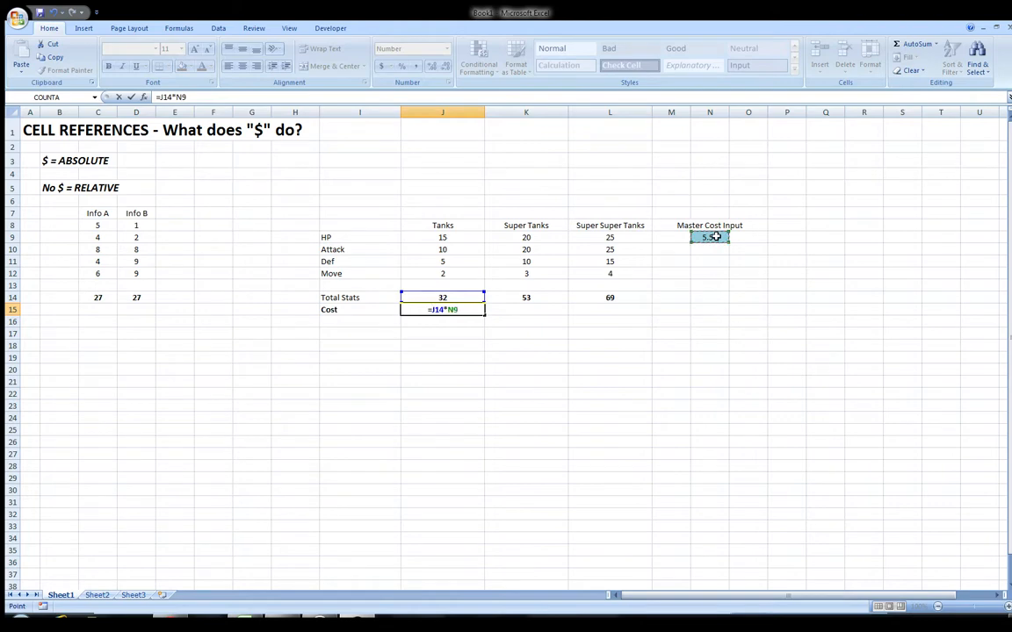
pyautogui.press('Return')
pyautogui.press('Up')
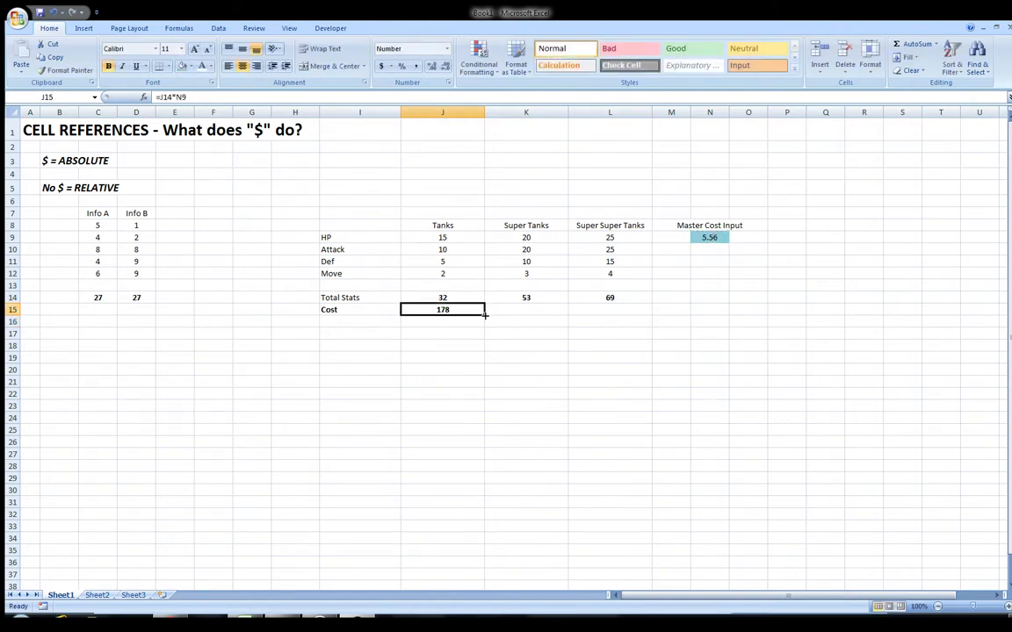
pyautogui.moveTo(484, 313); pyautogui.dragTo(650, 313)
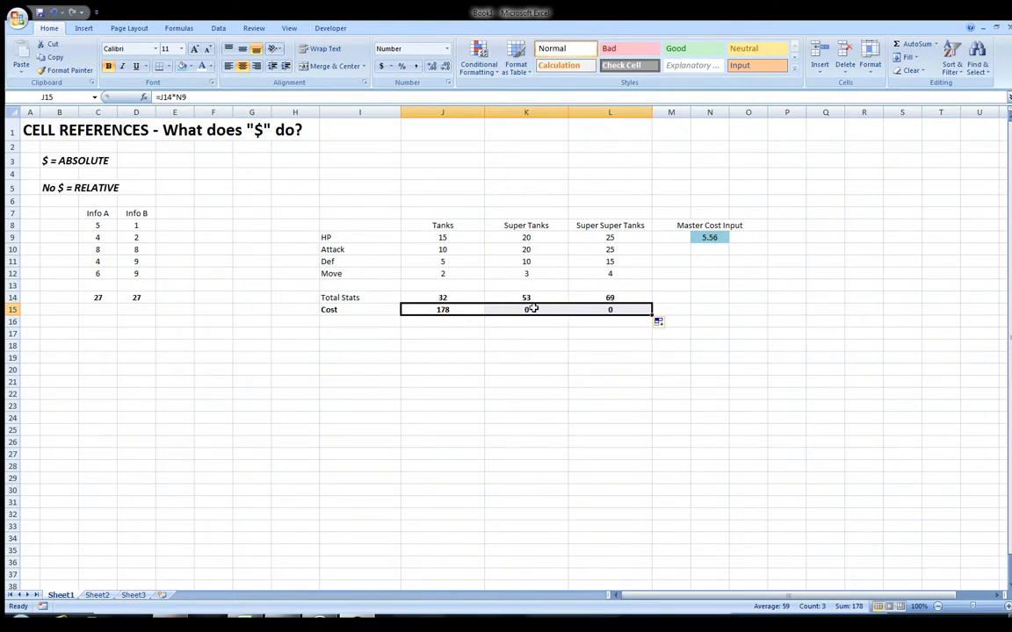
# - Compare the absolute-reference sum formulas under Info A and Info B in C14 and D14
pyautogui.click(135, 296)
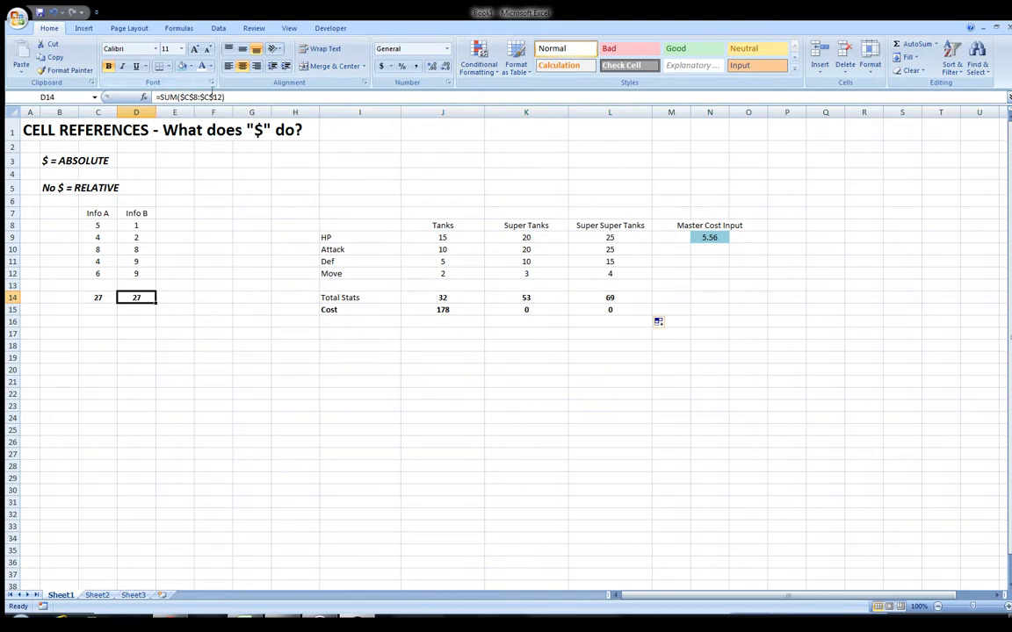
pyautogui.click(101, 295)
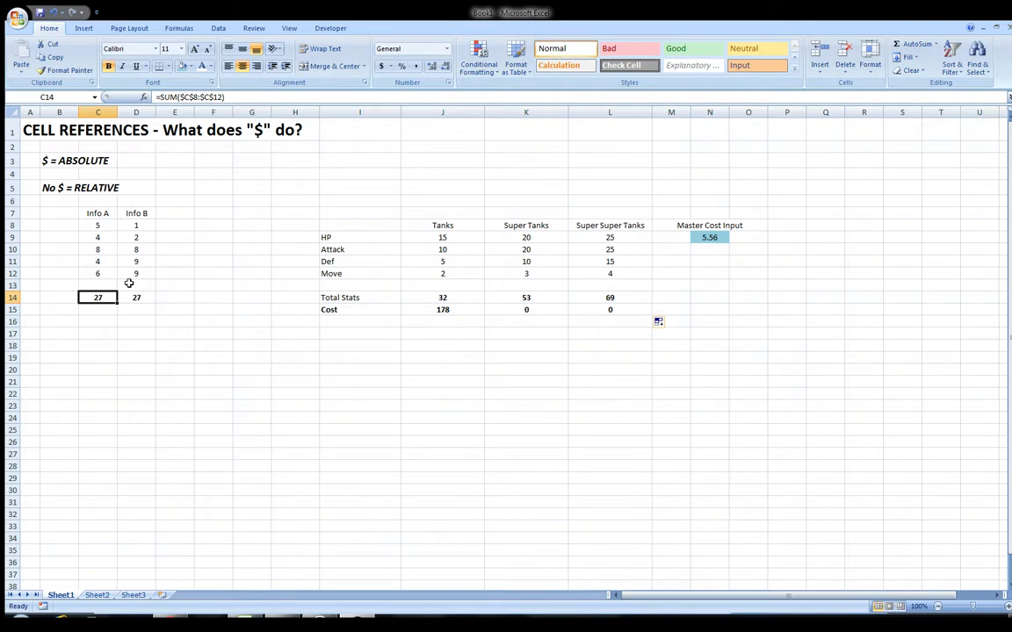
pyautogui.click(140, 298)
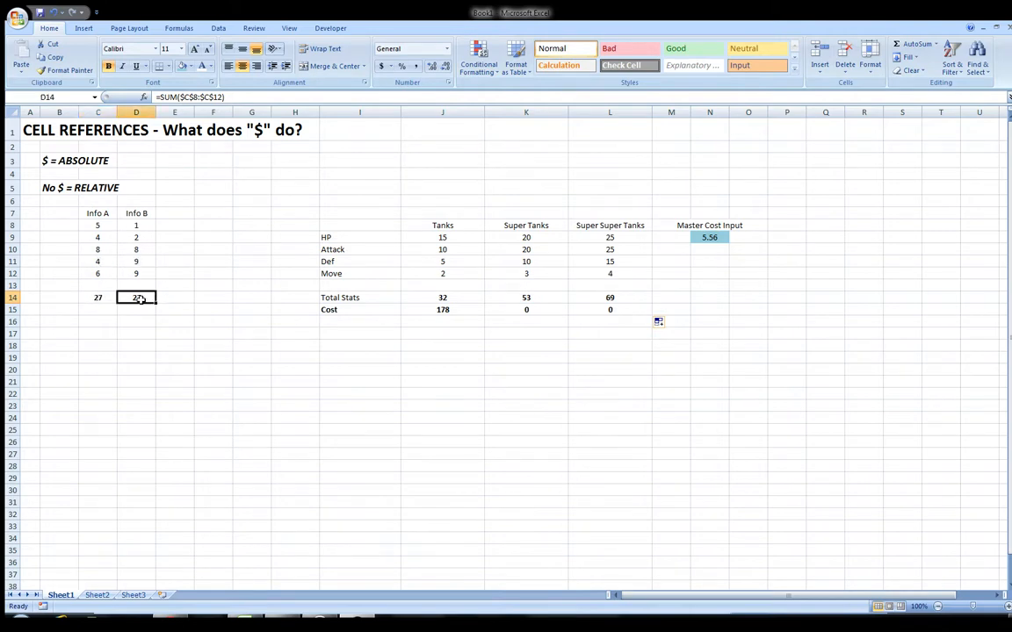
pyautogui.click(102, 299)
pyautogui.click(133, 297)
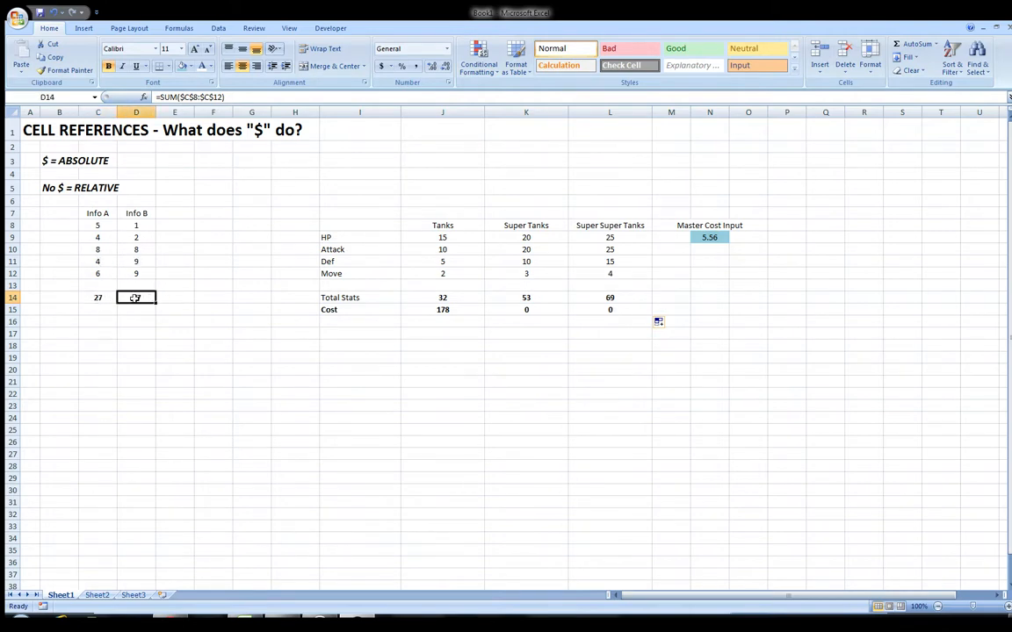
# - Make the Info A sum in C14 relative as =SUM(C8:C12) and copy it to the Info B total in D14
pyautogui.click(102, 300)
pyautogui.click(191, 97)
pyautogui.press('F4')
pyautogui.press('F4')
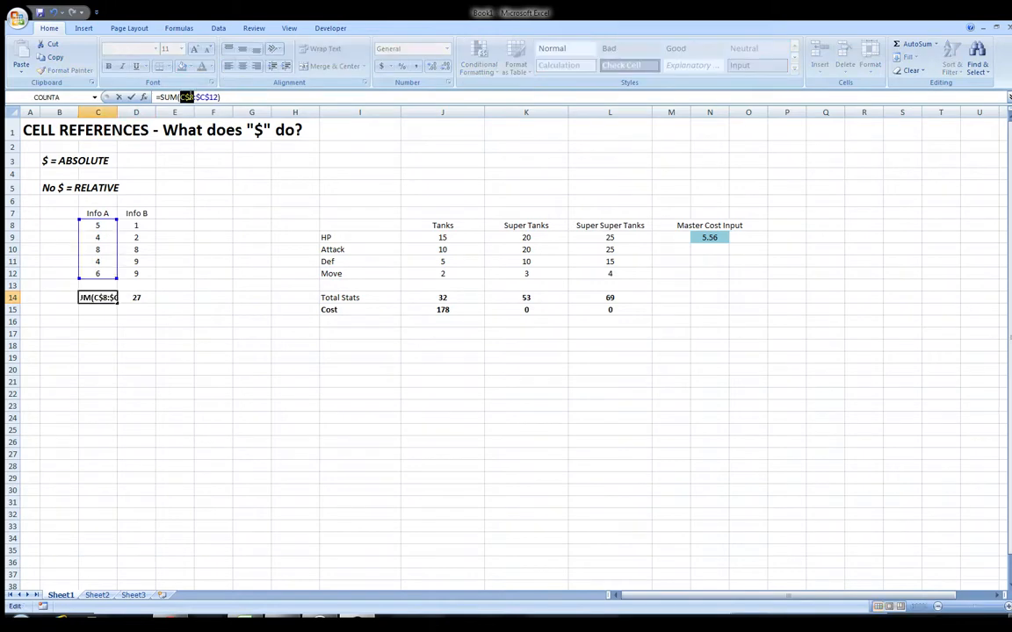
pyautogui.press('F4')
pyautogui.click(211, 98)
pyautogui.press('F4')
pyautogui.press('F4')
pyautogui.press('F4')
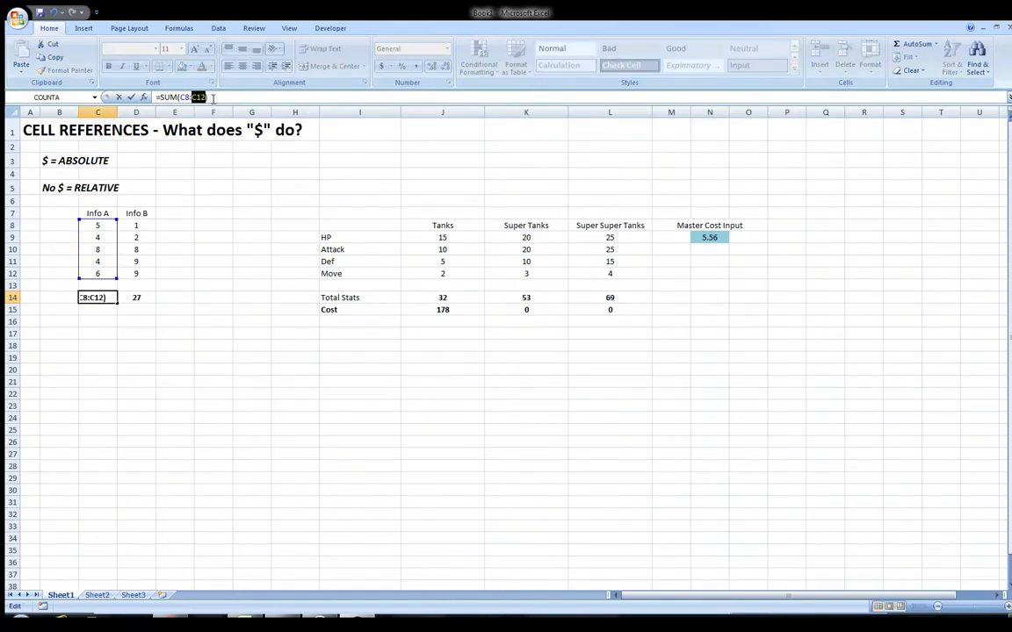
pyautogui.press('Return')
pyautogui.click(98, 298)
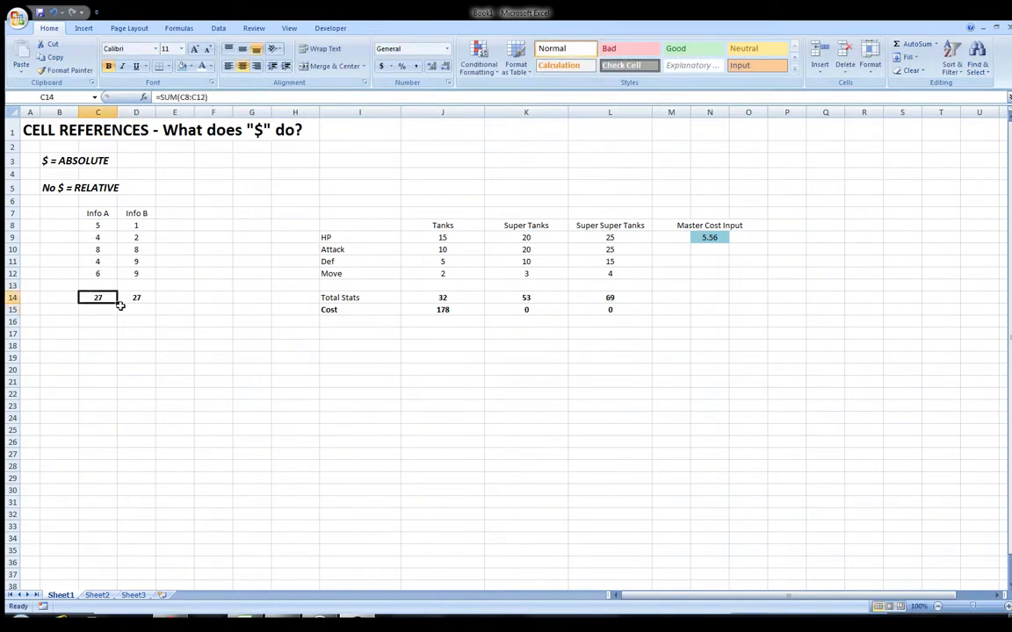
pyautogui.moveTo(122, 302); pyautogui.dragTo(140, 302)
# - Inspect which cells the copied Super Tanks Cost formula in K15 refers to
pyautogui.click(534, 311)
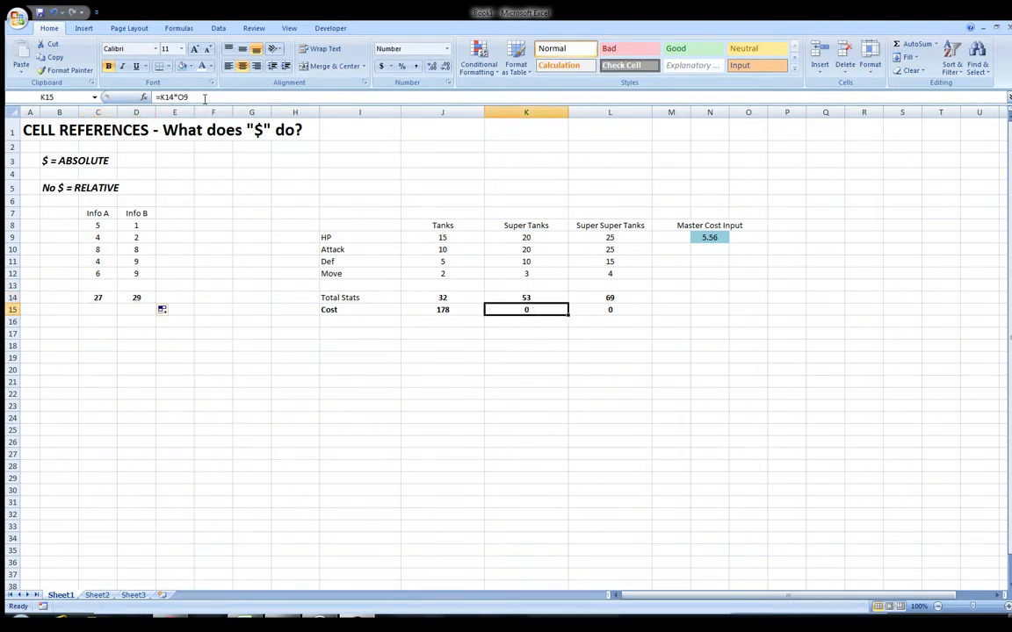
pyautogui.press('F2')
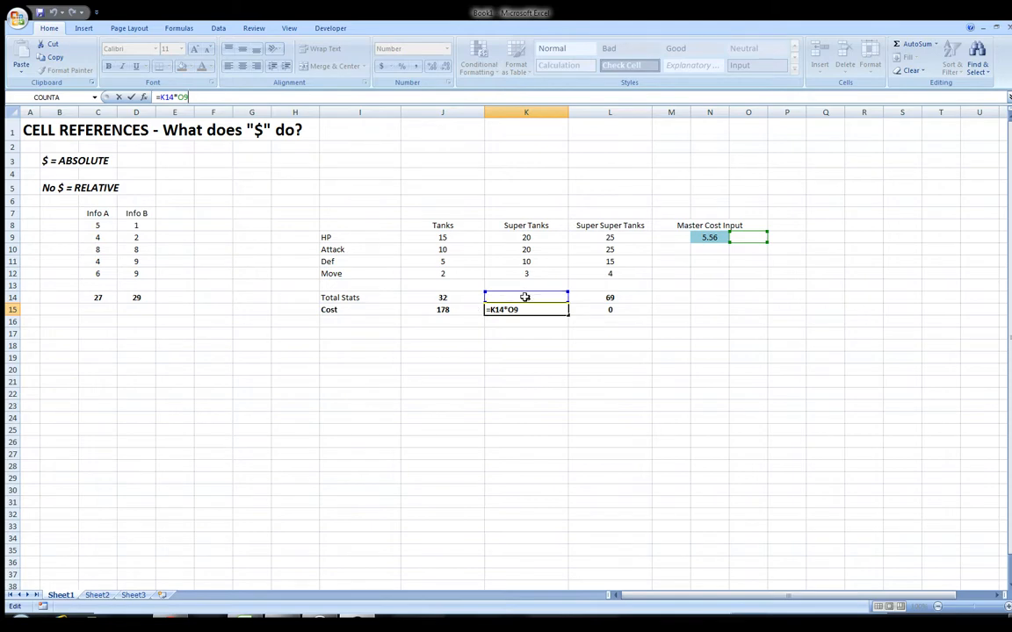
pyautogui.press('Return')
# - Make the master cost reference absolute in the Tanks Cost formula, =J14*$N$9, and copy it across to the other two tank types
pyautogui.click(474, 309)
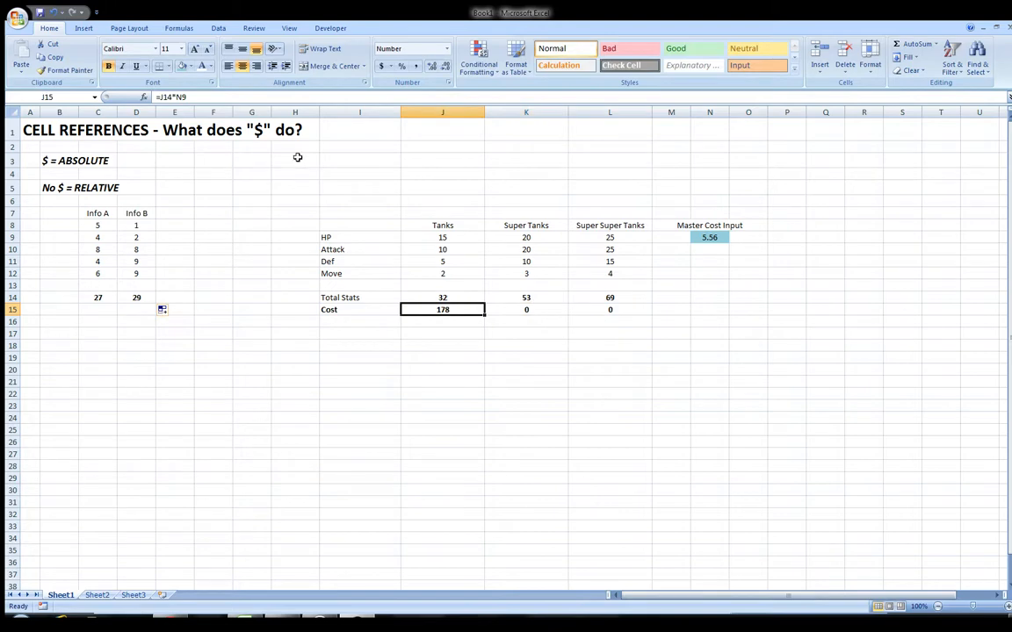
pyautogui.click(181, 97)
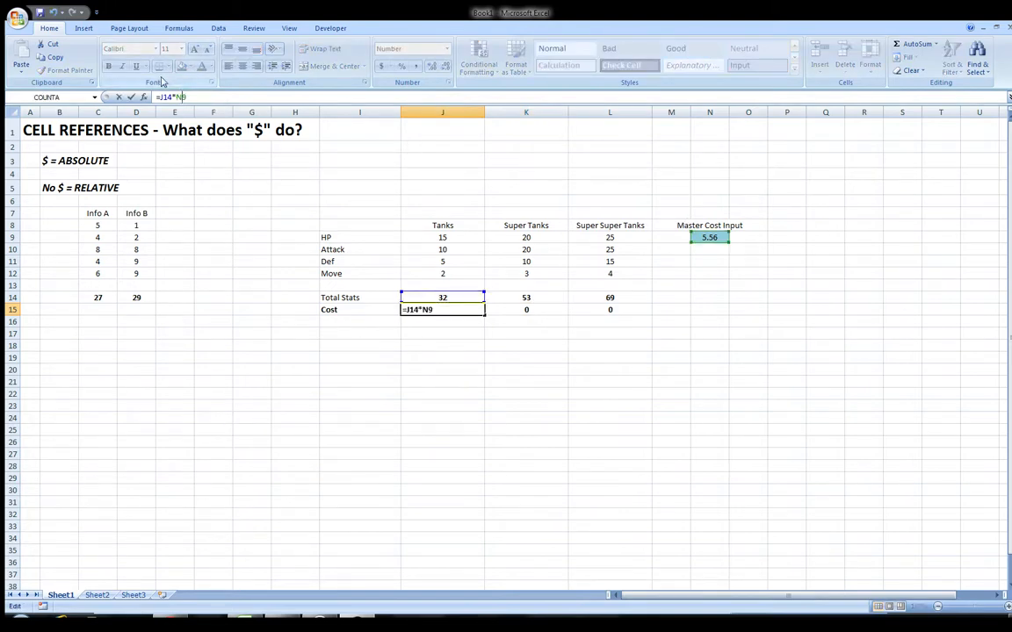
pyautogui.press('F4')
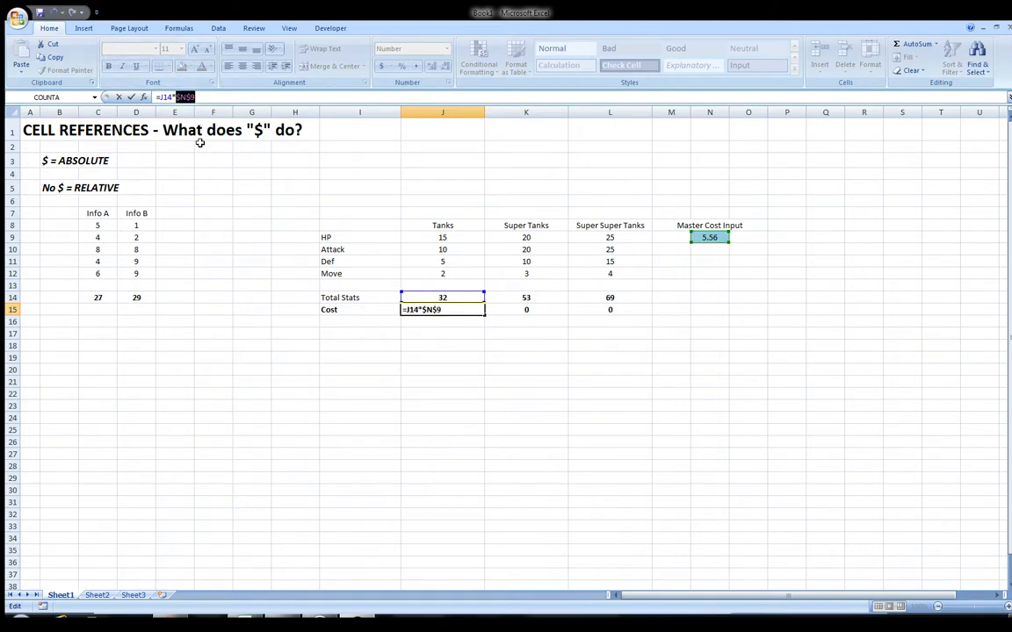
pyautogui.hotkey('ctrl', 'Return')
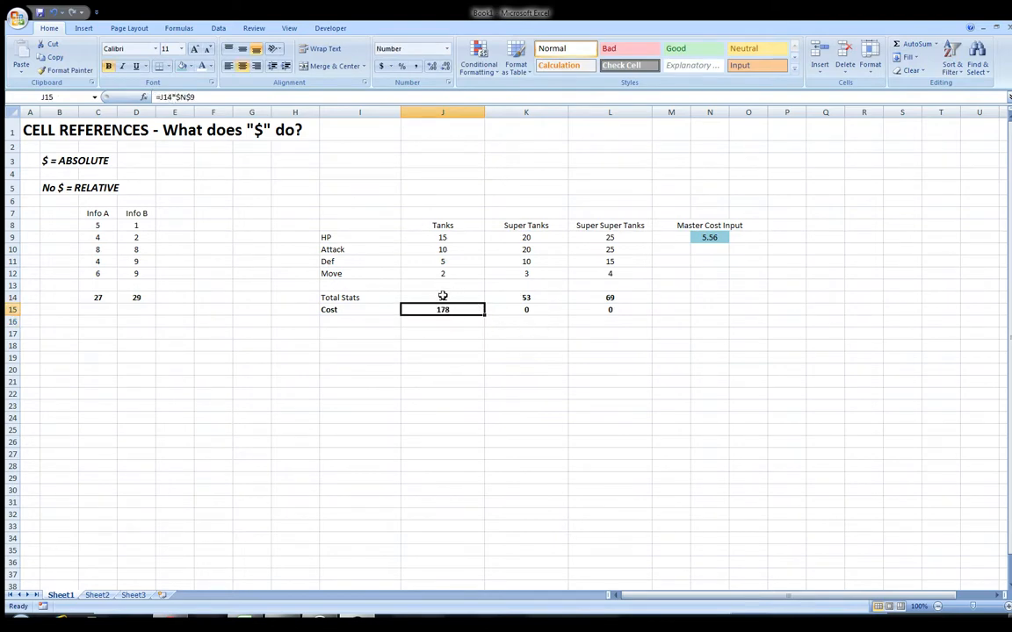
pyautogui.moveTo(484, 315); pyautogui.dragTo(635, 307)
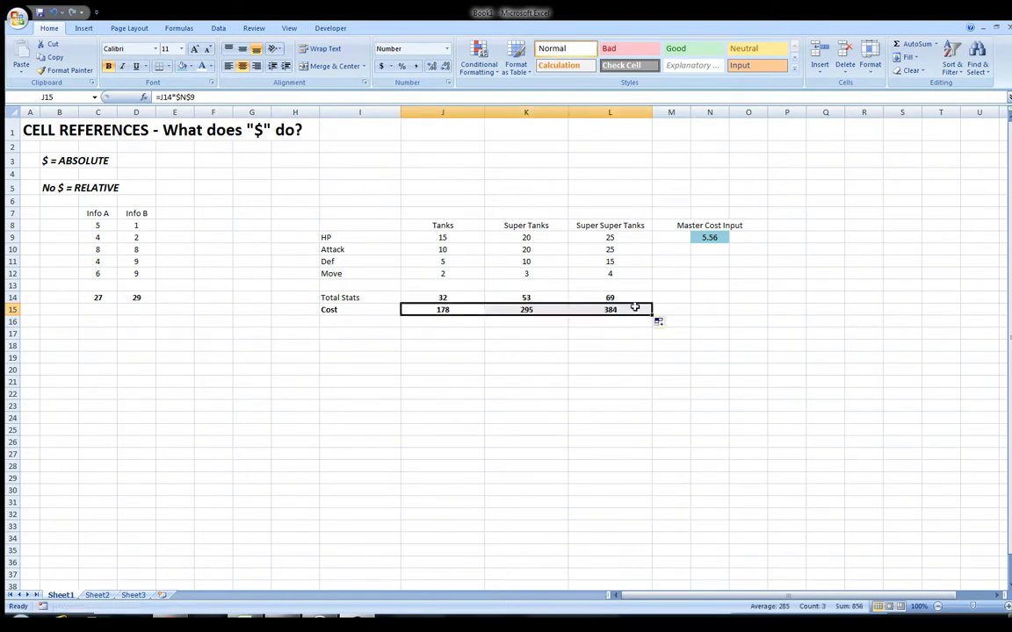
# - Inspect the references in the copied Cost formulas for Super Tanks and Super Super Tanks
pyautogui.click(522, 310)
pyautogui.click(211, 97)
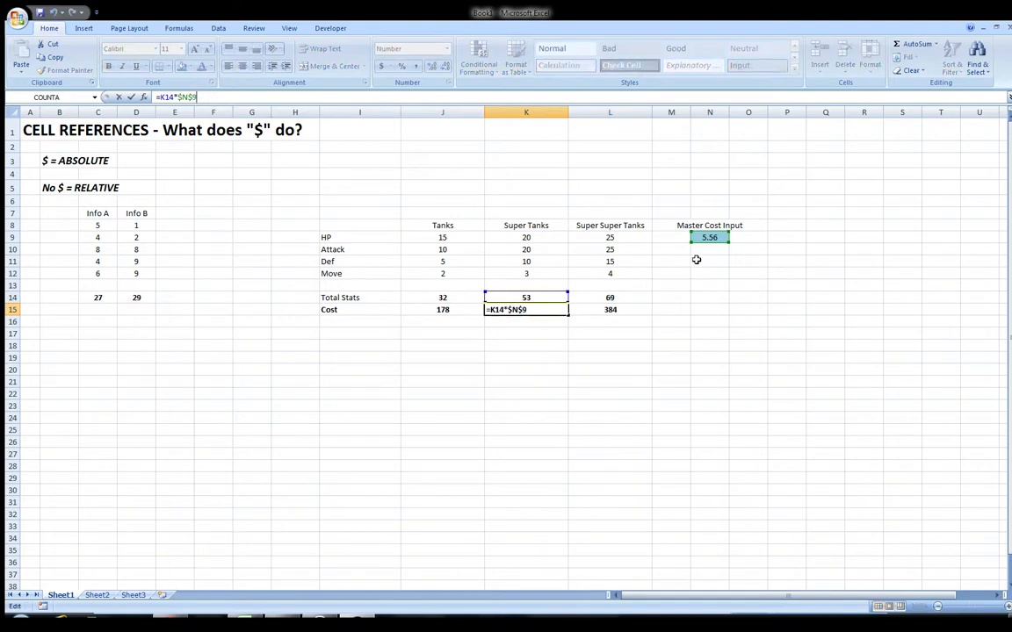
pyautogui.press('Return')
pyautogui.click(610, 313)
pyautogui.click(206, 97)
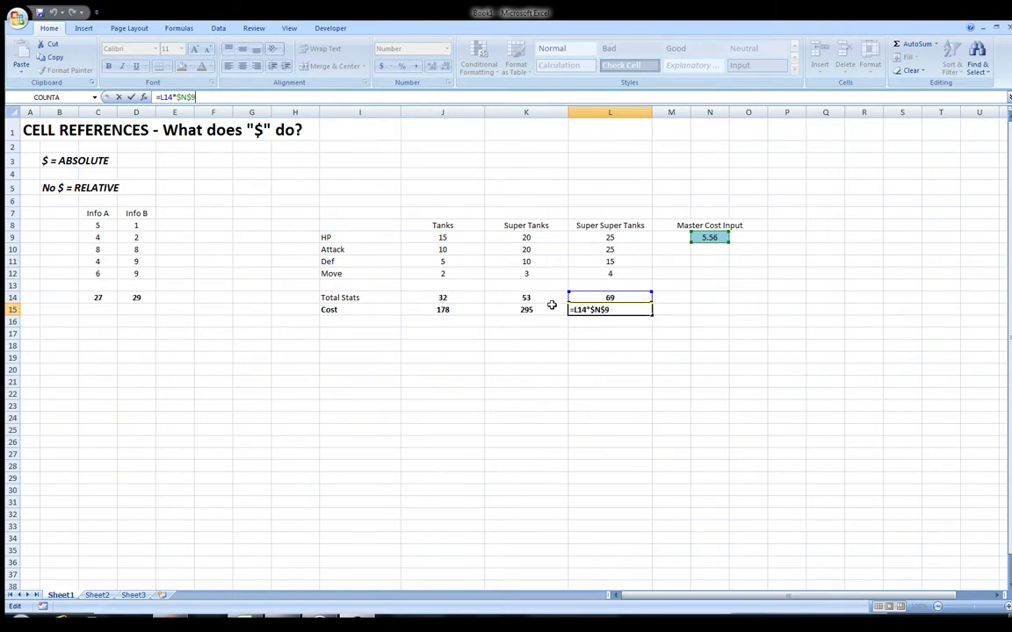
pyautogui.press('Return')
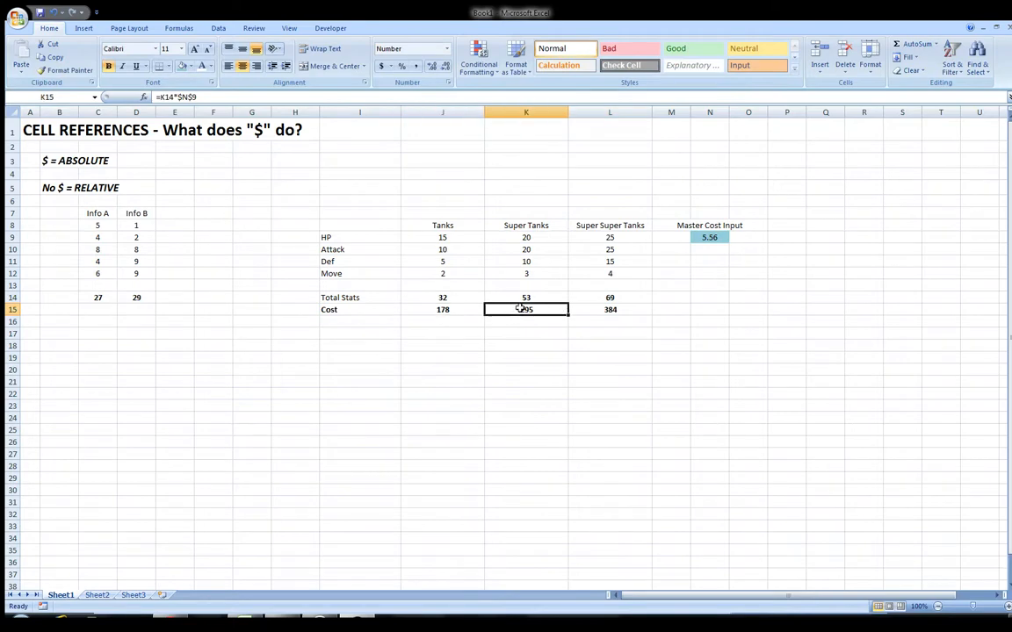
# - Clear the Super Tanks and Super Super Tanks Costs, and re-enter the Super Tanks Cost manually as =K14*N9
pyautogui.moveTo(529, 314); pyautogui.dragTo(633, 318)
pyautogui.press('Delete')
pyautogui.press('Left')
pyautogui.press('Right')
pyautogui.write('=K14*')
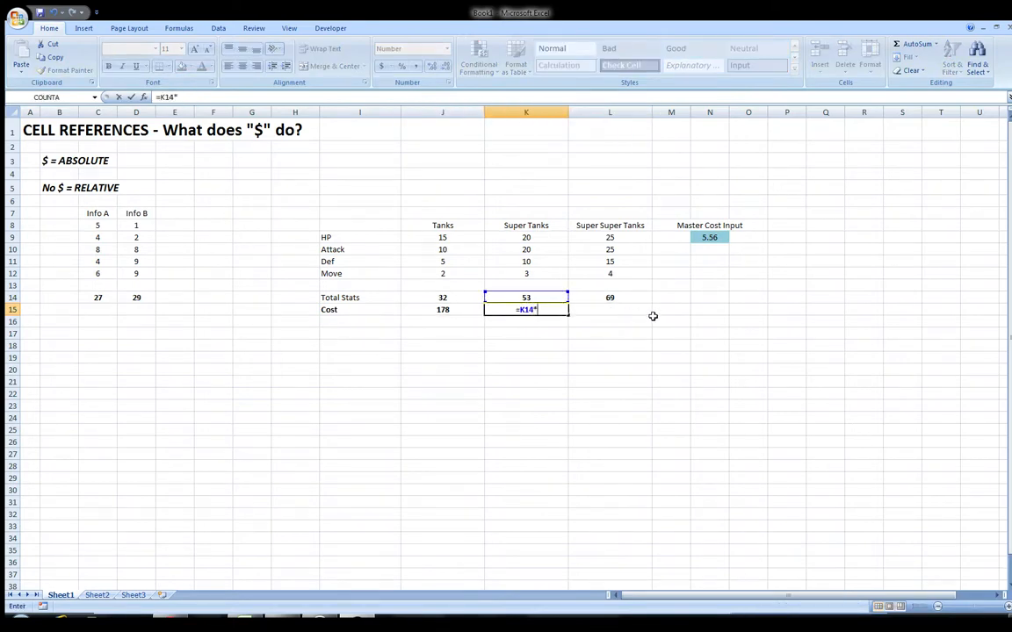
pyautogui.click(694, 231)
pyautogui.press('Tab')
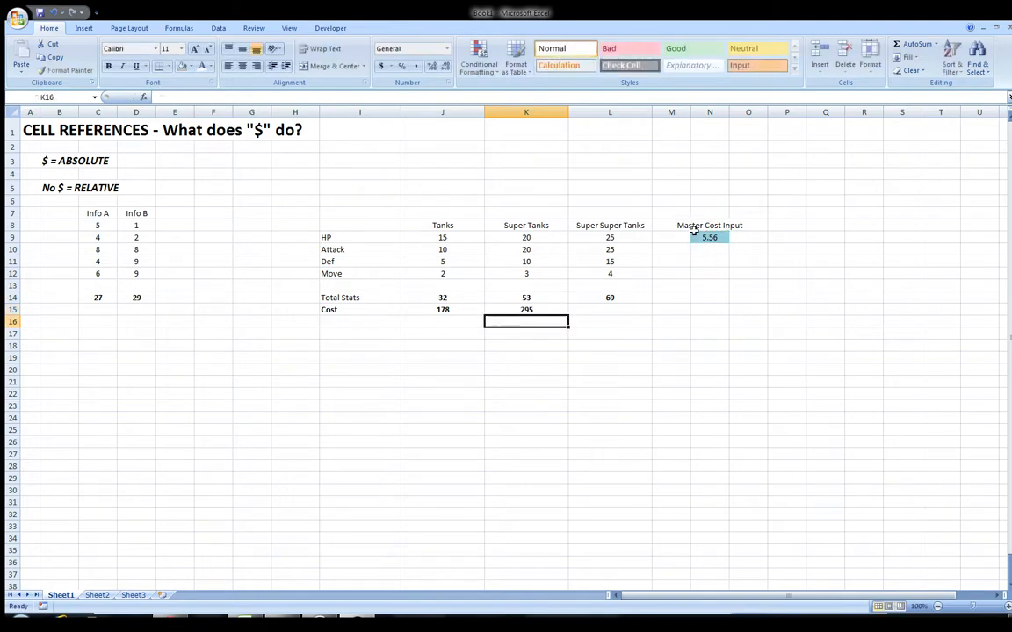
# - Enter the Super Super Tanks Cost manually in L15 as =L14*N9
pyautogui.write('=L14*')
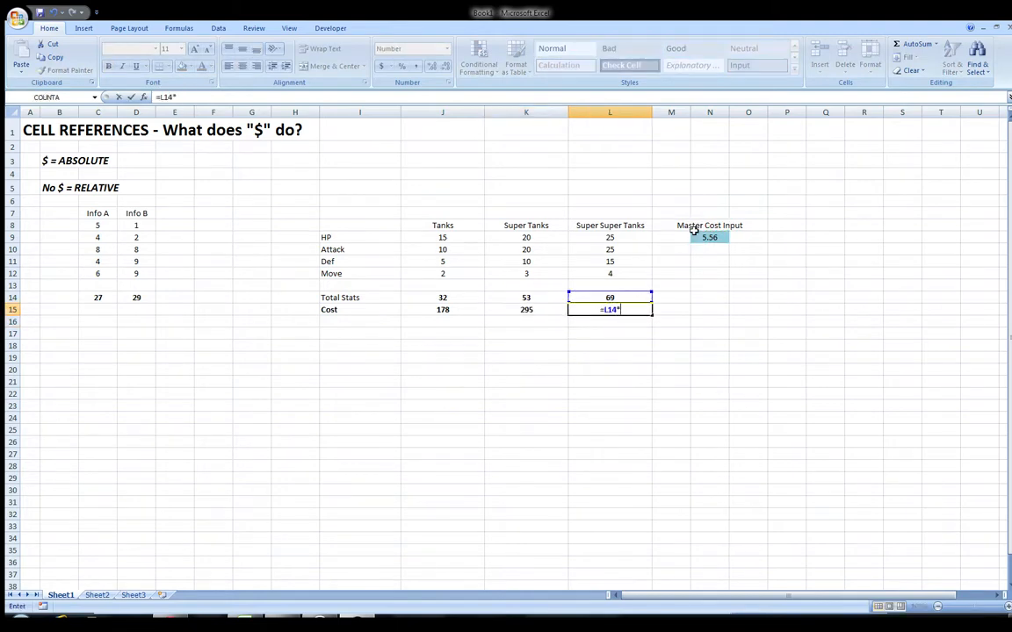
pyautogui.click(705, 237)
pyautogui.press('Return')
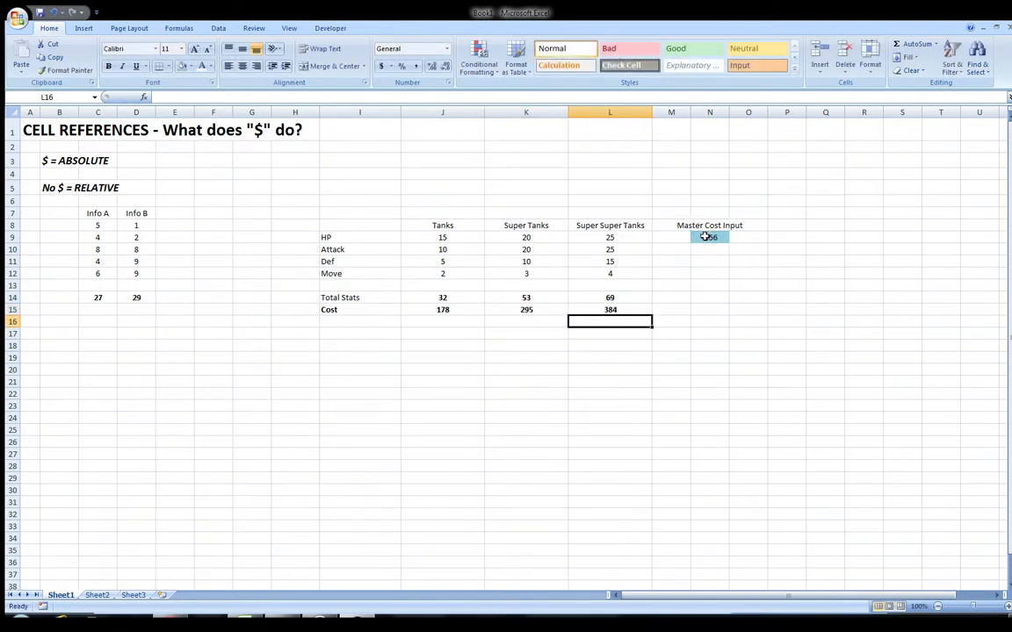
pyautogui.press('Up')
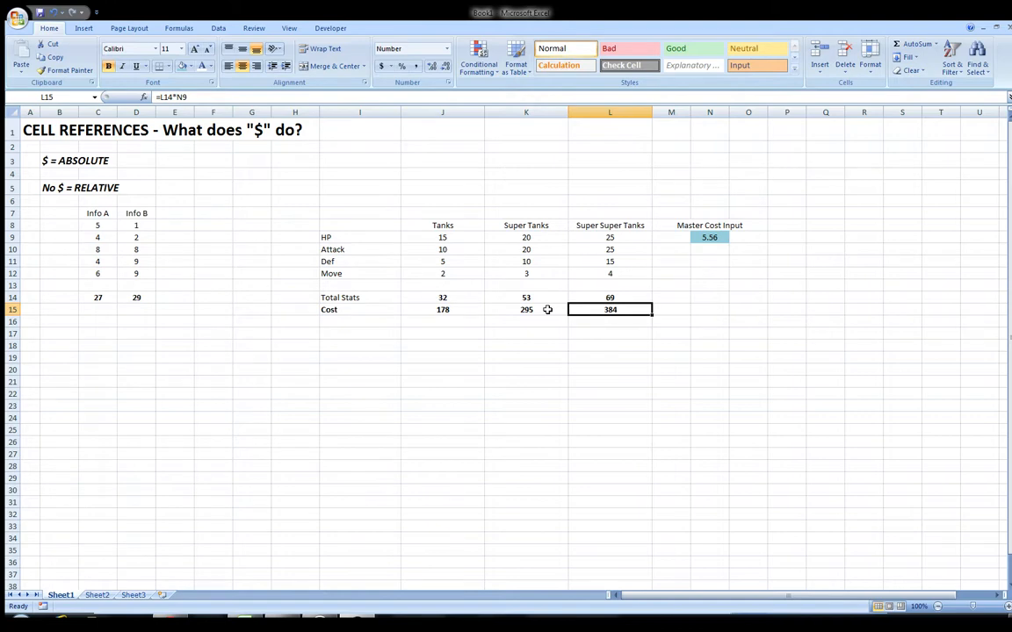
# - Copy the Tanks Cost formula =J14*$N$9 from J15 across to the Super Tanks and Super Super Tanks Costs
pyautogui.press('Left')
pyautogui.press('Left')
pyautogui.press('Up')
pyautogui.press('Left')
pyautogui.press('Down')
pyautogui.press('Right')
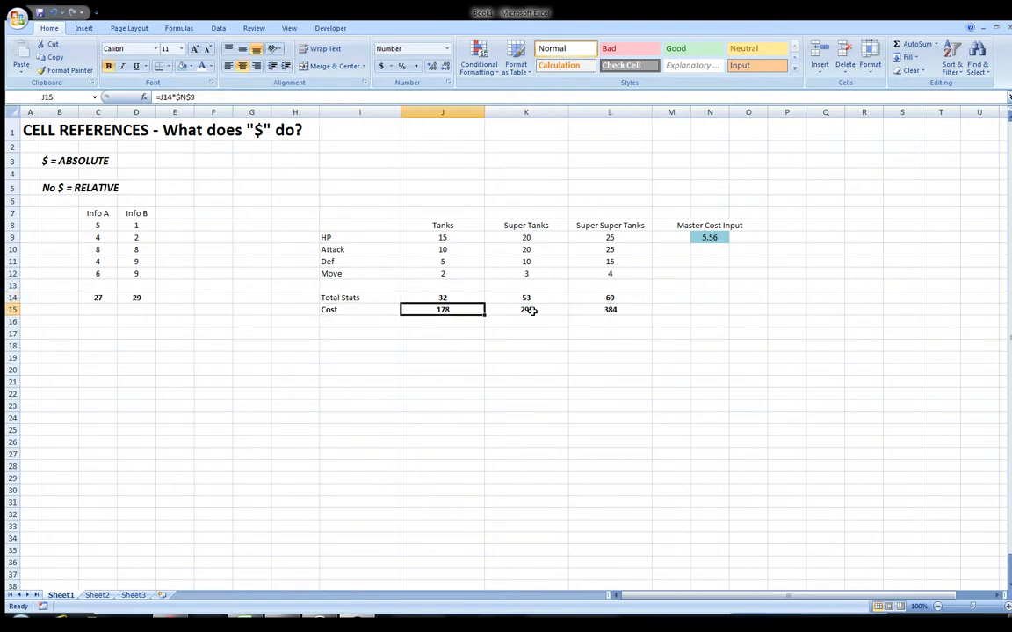
pyautogui.moveTo(484, 315); pyautogui.dragTo(612, 317)
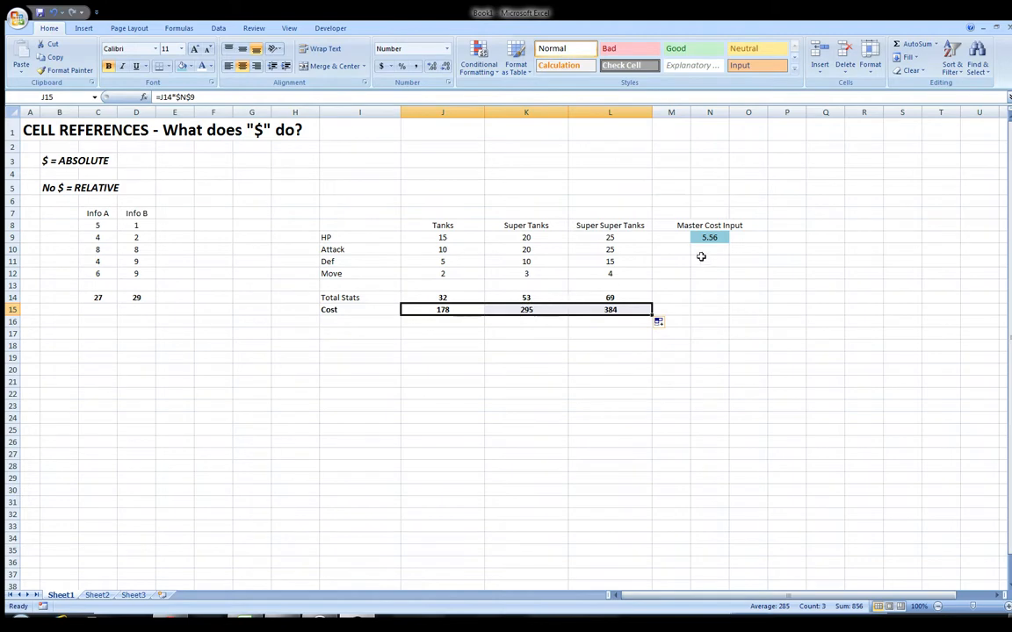
# - Cycle the master cost reference in the Tanks Cost formula through its relative and absolute forms, ending on $N$9
pyautogui.click(443, 309)
pyautogui.click(206, 97)
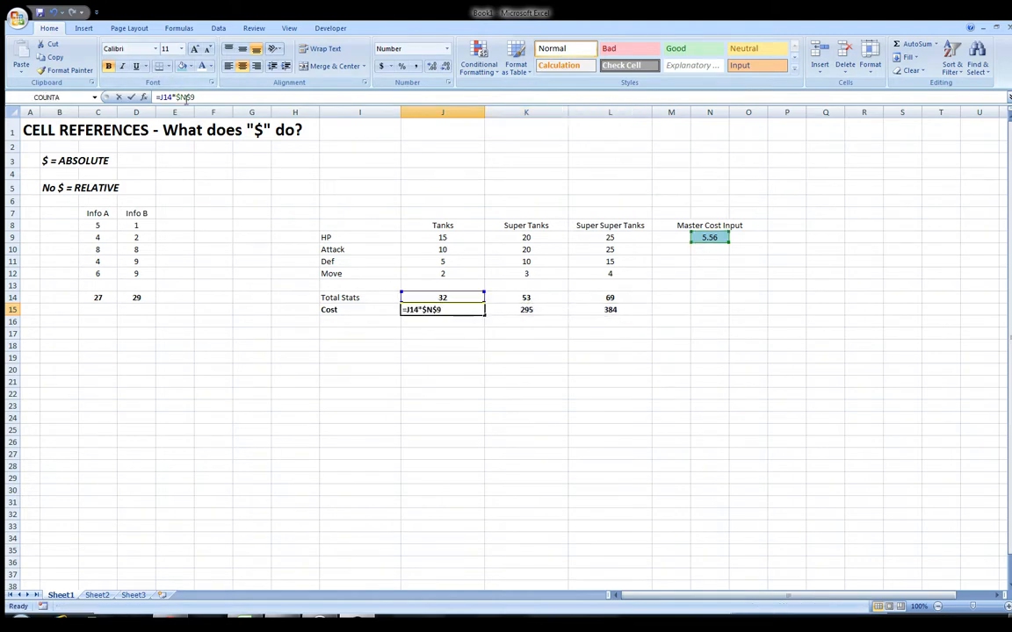
pyautogui.moveTo(206, 97); pyautogui.dragTo(174, 96)
pyautogui.press('F4')
pyautogui.press('F4')
pyautogui.press('F4')
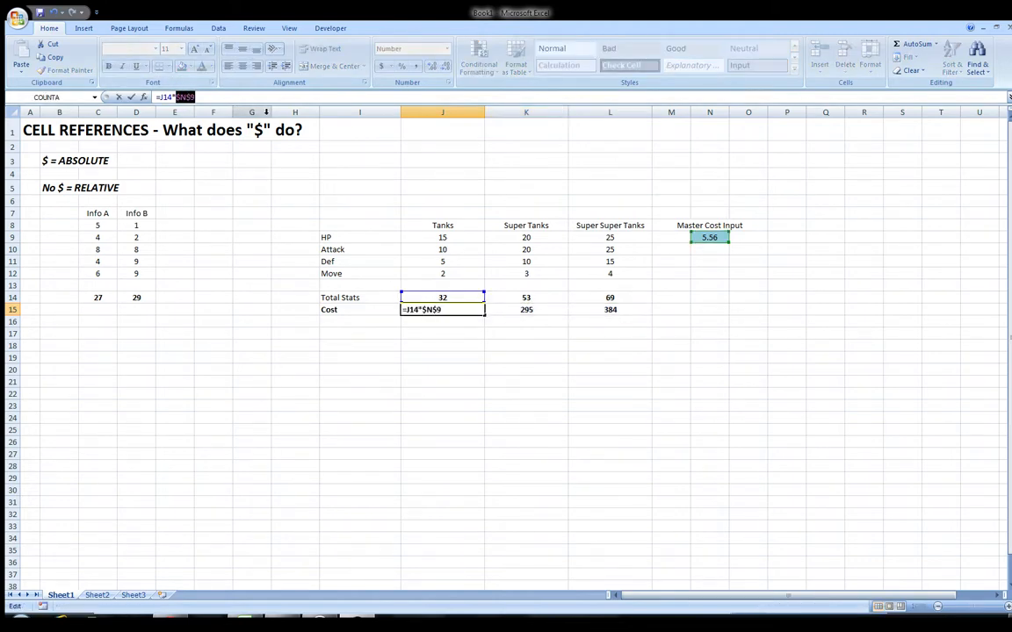
pyautogui.press('F4')
pyautogui.press('Return')
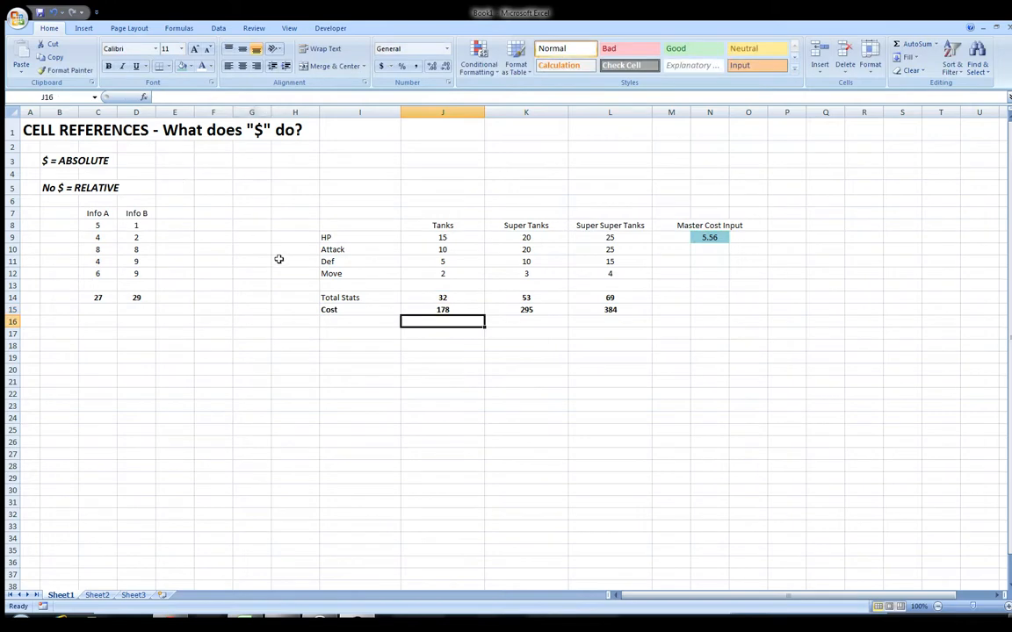
# - Reveal the hidden Base Stats in G7:H16 and the HP Factor values in J3:L6 with a black font colour
pyautogui.moveTo(289, 211); pyautogui.dragTo(262, 318)
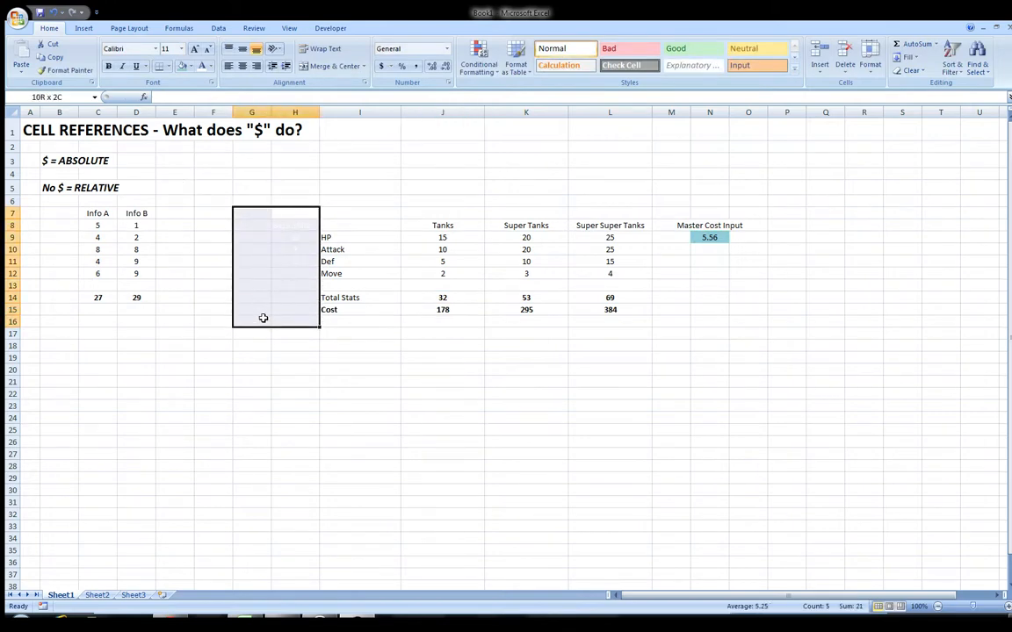
pyautogui.click(211, 68)
pyautogui.click(216, 81)
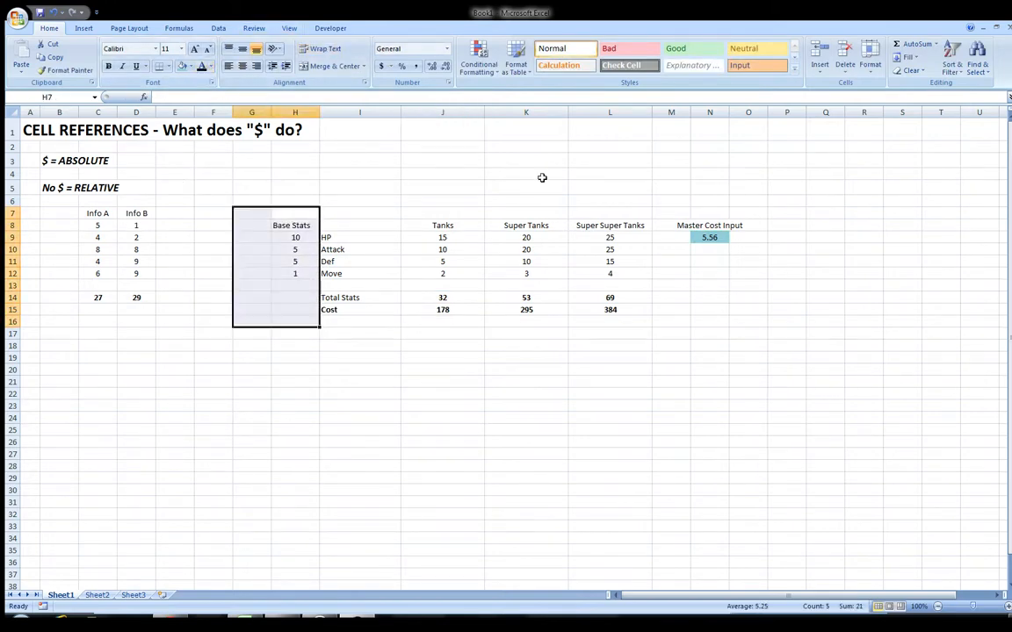
pyautogui.moveTo(431, 164); pyautogui.dragTo(621, 204)
pyautogui.click(201, 68)
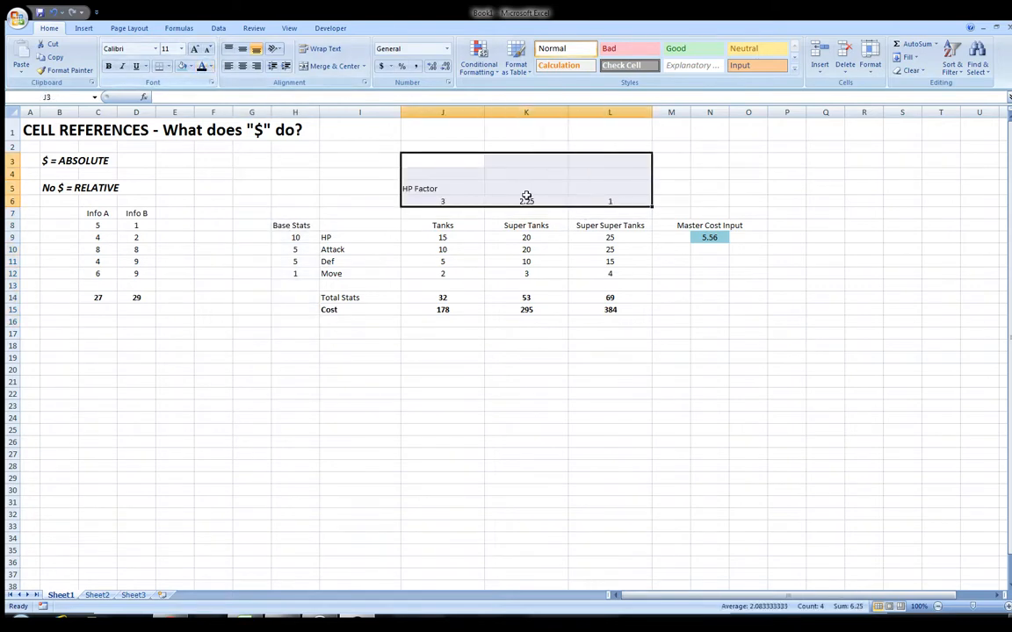
# - Clear the HP, Attack, Def and Move values of all three tank types in J9:L12
pyautogui.click(671, 261)
pyautogui.moveTo(445, 237); pyautogui.dragTo(594, 282)
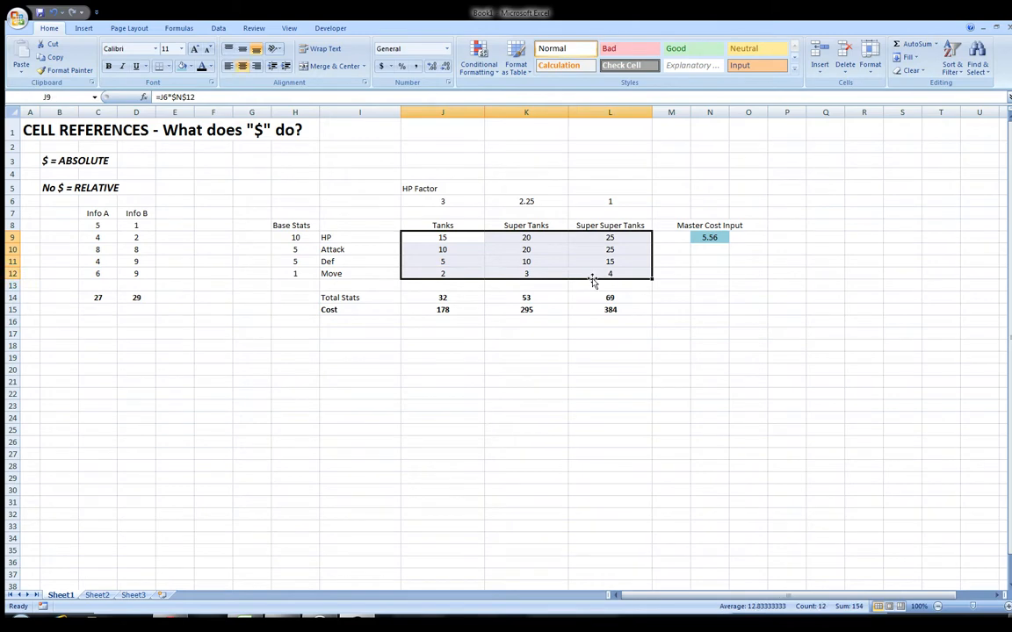
pyautogui.press('Delete')
pyautogui.press('Right')
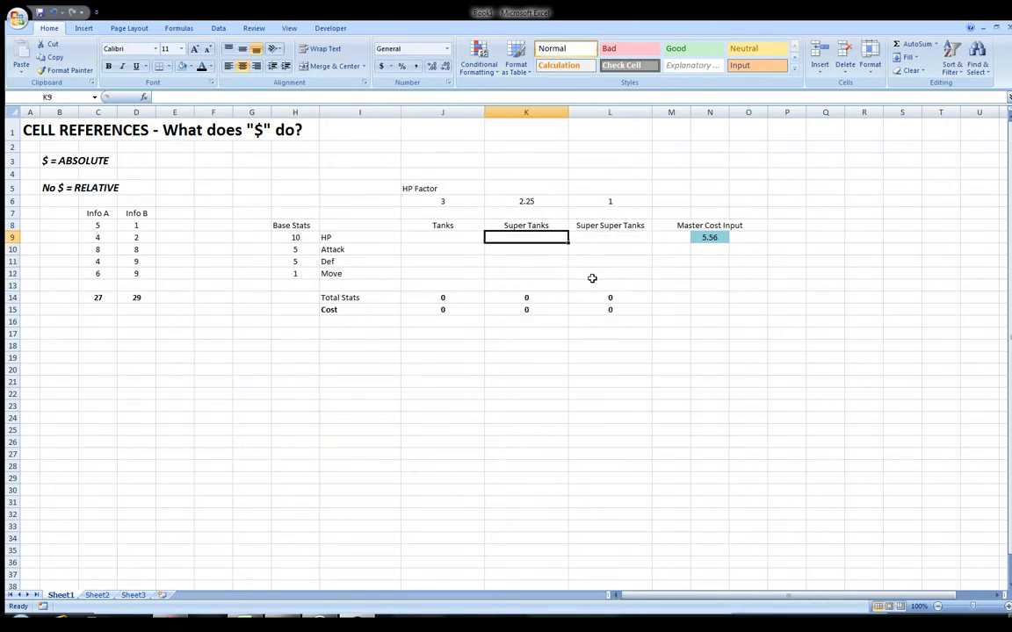
pyautogui.press('Left')
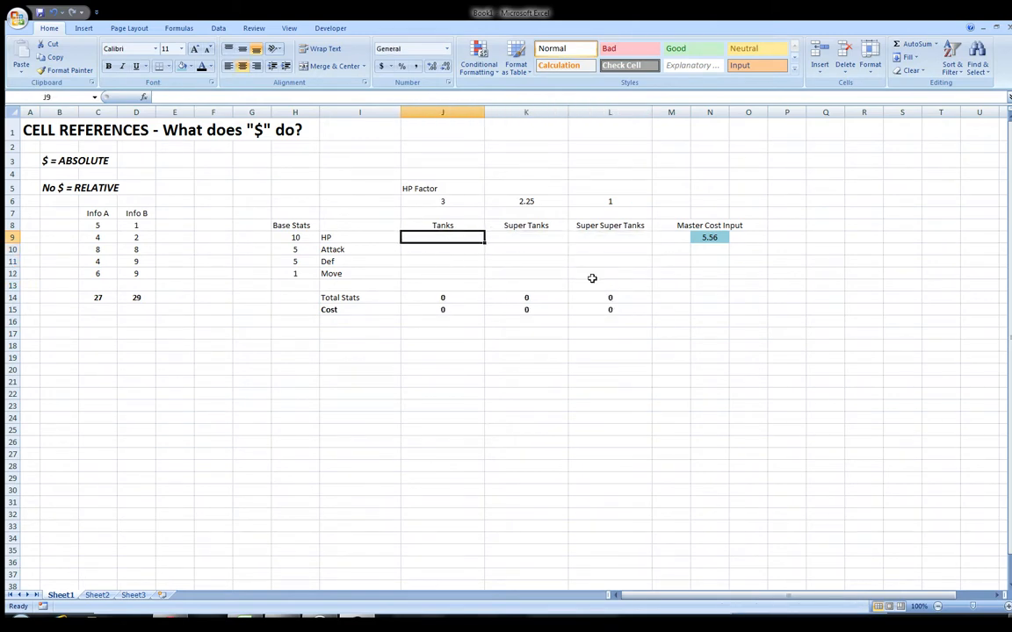
# - Shade the HP Factor values in J6:L6 and the Base Stats in H9:H12 with the blue input fill
pyautogui.press('Up')
pyautogui.press('Up')
pyautogui.press('Up')
pyautogui.hotkey('shift', 'Right')
pyautogui.hotkey('shift', 'Right')
pyautogui.hotkey('shift', 'Right')
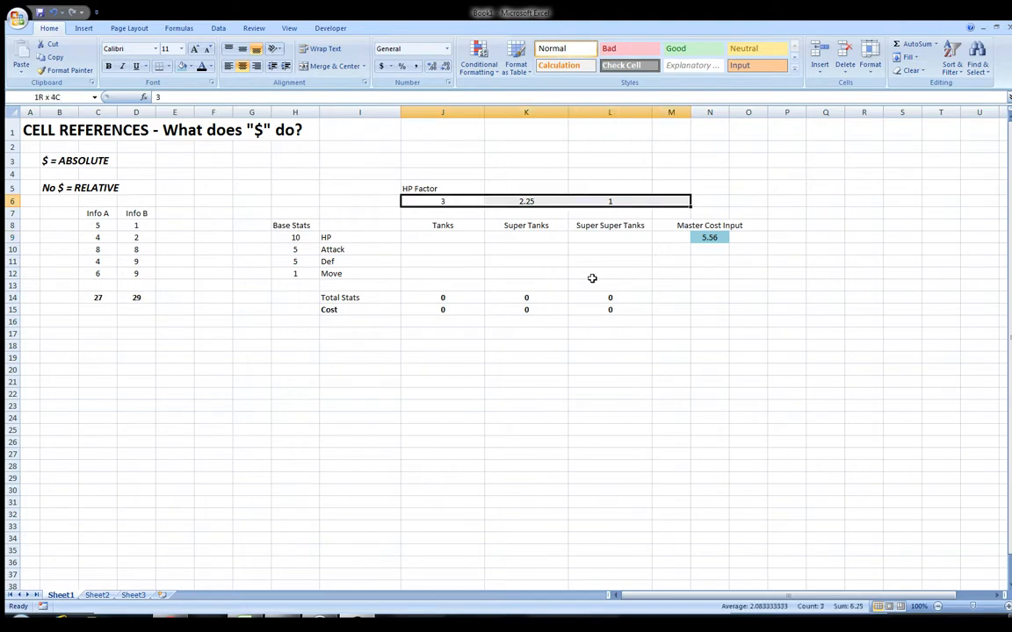
pyautogui.hotkey('shift', 'Left')
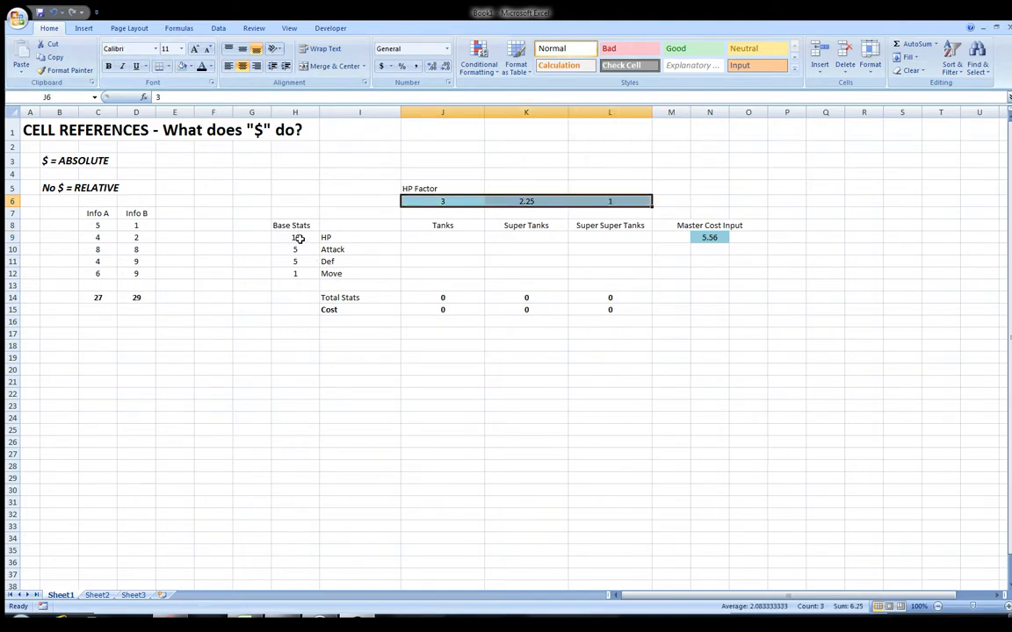
pyautogui.moveTo(300, 239); pyautogui.dragTo(304, 272)
pyautogui.click(182, 67)
pyautogui.click(573, 301)
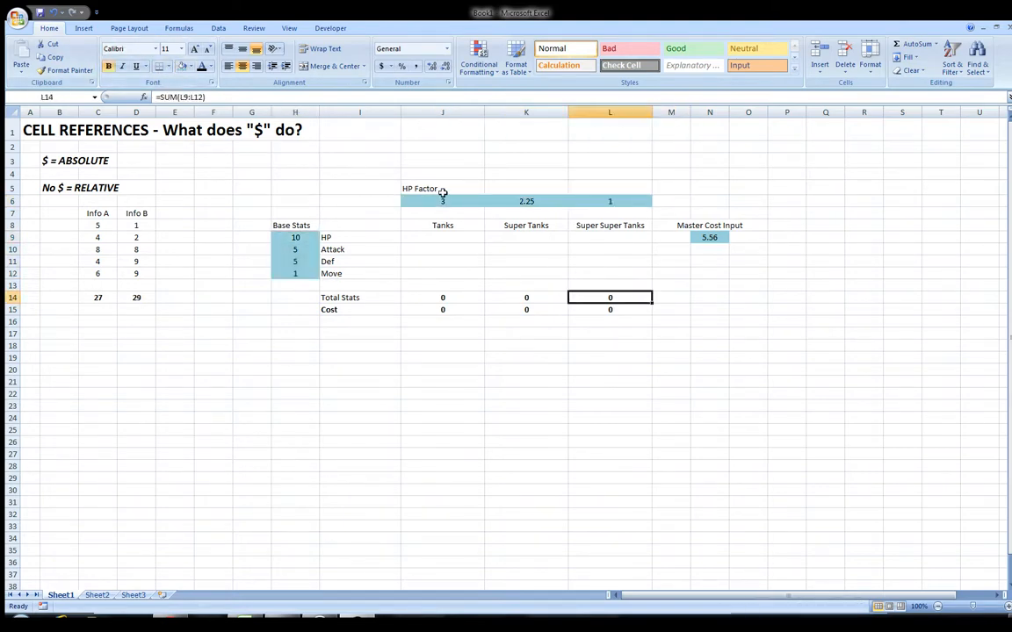
# - Rename the HP Factor heading in J5 to Strength Factor
pyautogui.click(442, 192)
pyautogui.click(296, 224)
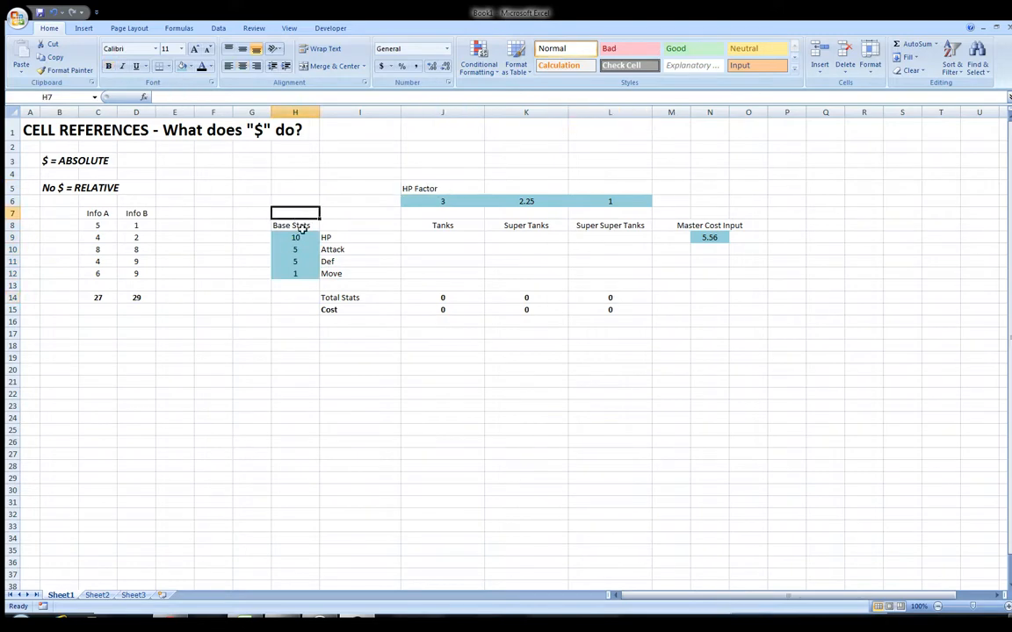
pyautogui.click(445, 186)
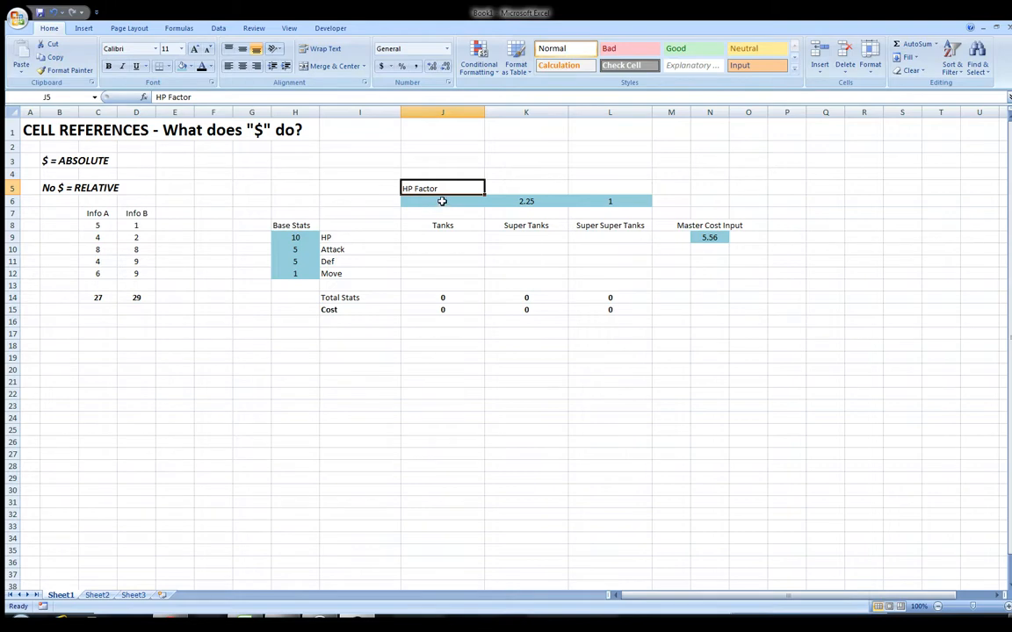
pyautogui.write('Strength Fa')
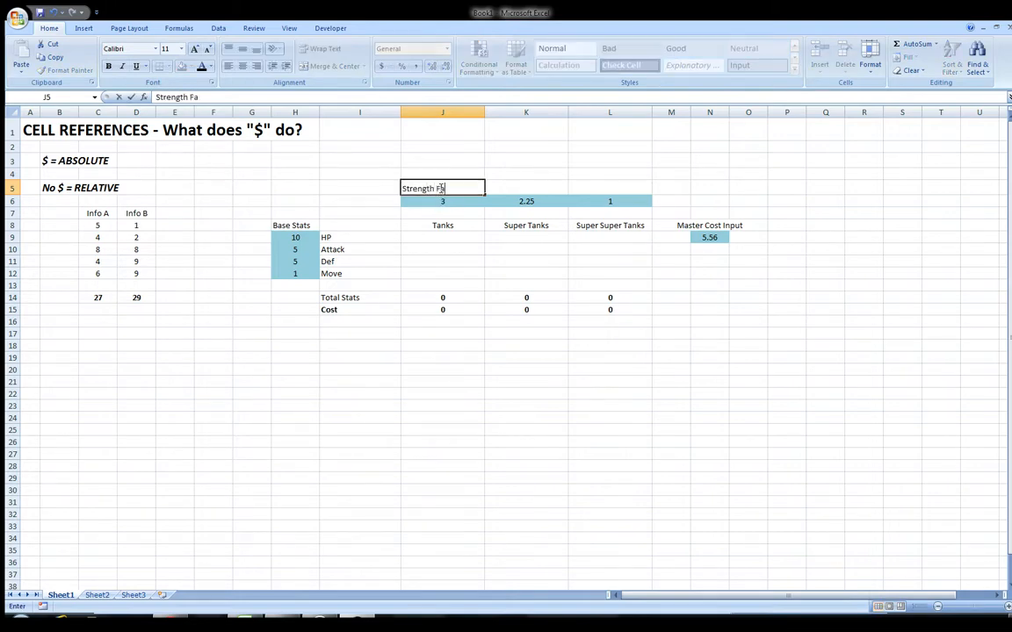
pyautogui.write('ctor')
pyautogui.press('Return')
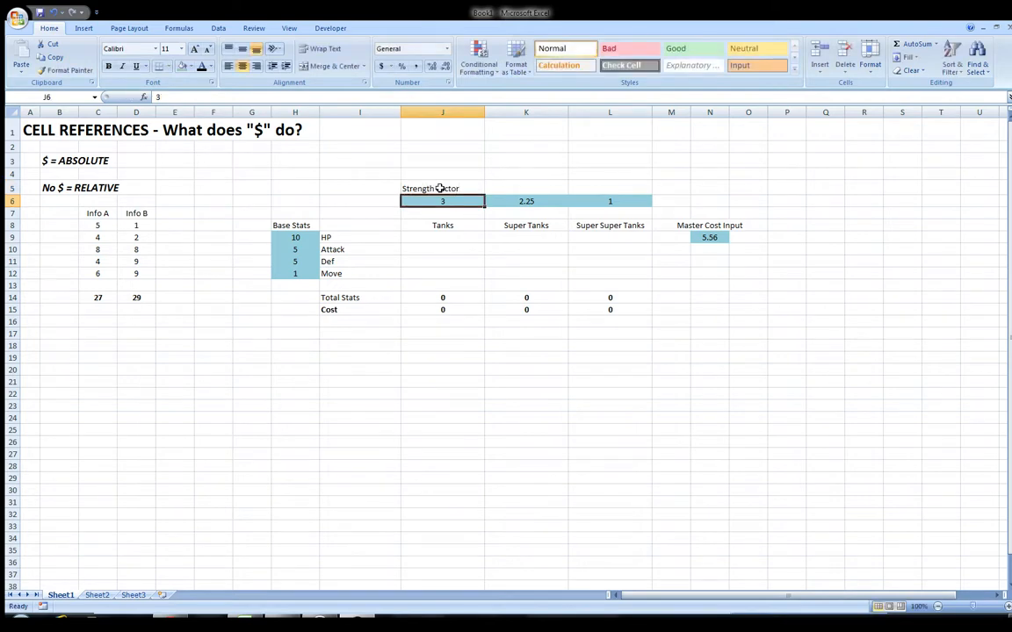
# - Set the strength factors to 1 for Tanks, 2 for Super Tanks and 3 for Super Super Tanks
pyautogui.click(440, 188)
pyautogui.press('Return')
pyautogui.write('1')
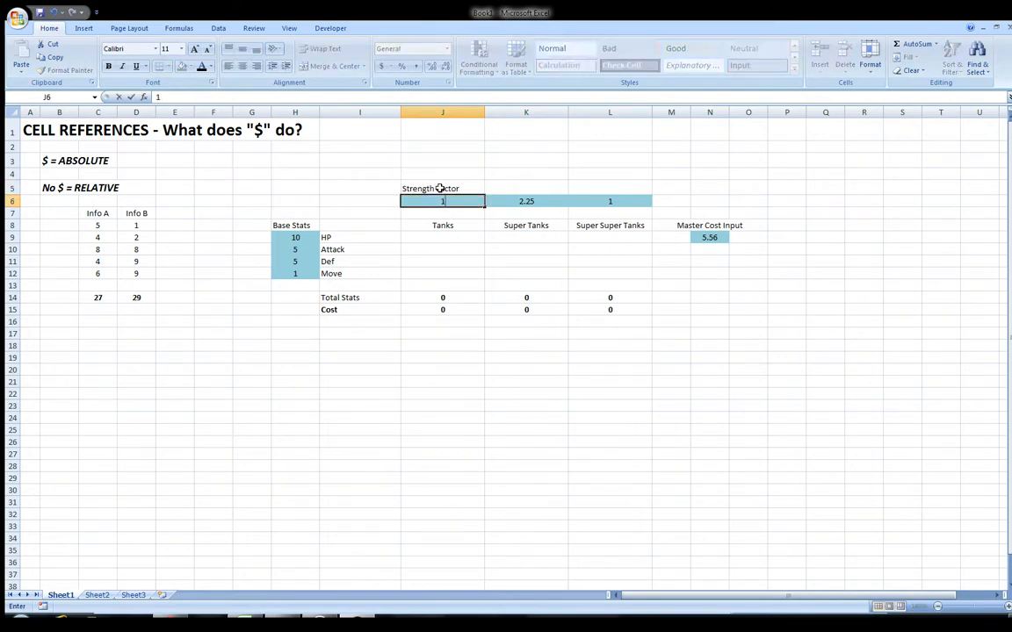
pyautogui.press('Tab')
pyautogui.write('2')
pyautogui.press('Tab')
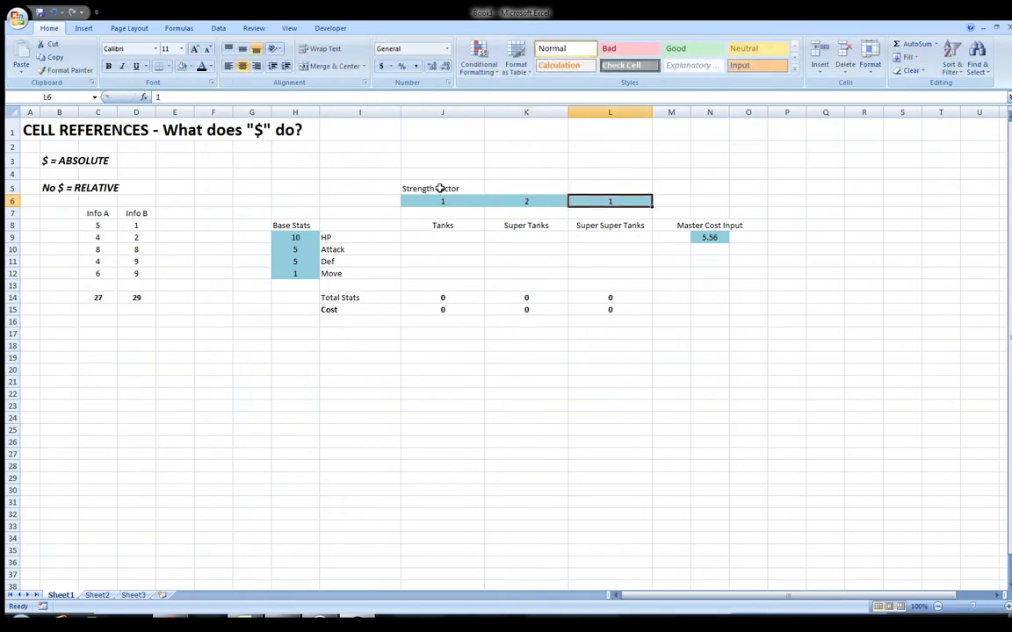
pyautogui.write('3')
pyautogui.press('Return')
pyautogui.press('Down')
pyautogui.press('Right')
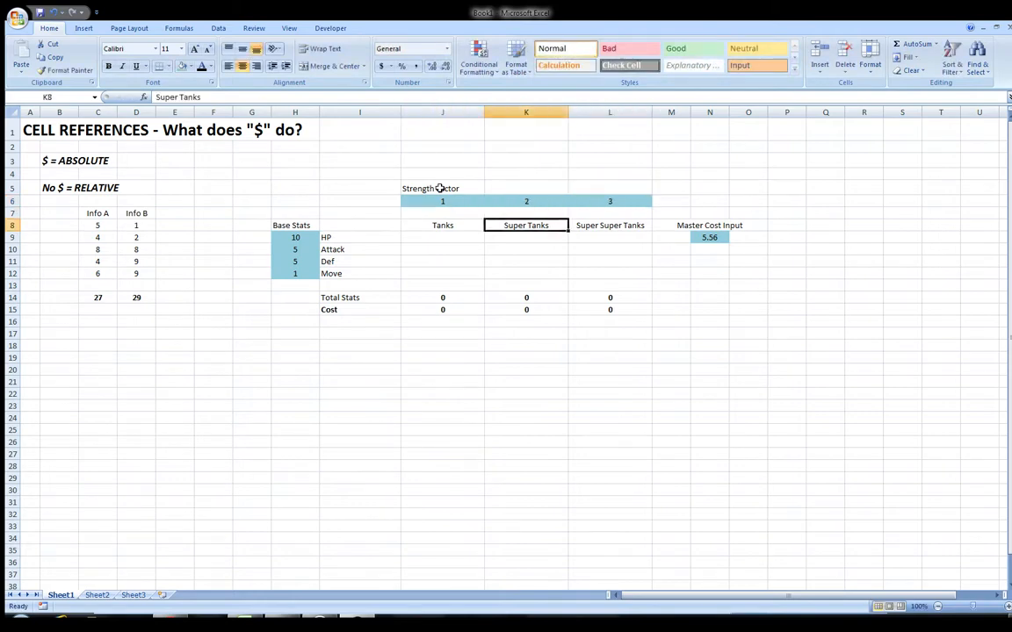
pyautogui.press('Left')
pyautogui.press('Left')
pyautogui.press('Down')
pyautogui.press('Left')
pyautogui.press('Left')
pyautogui.press('Right')
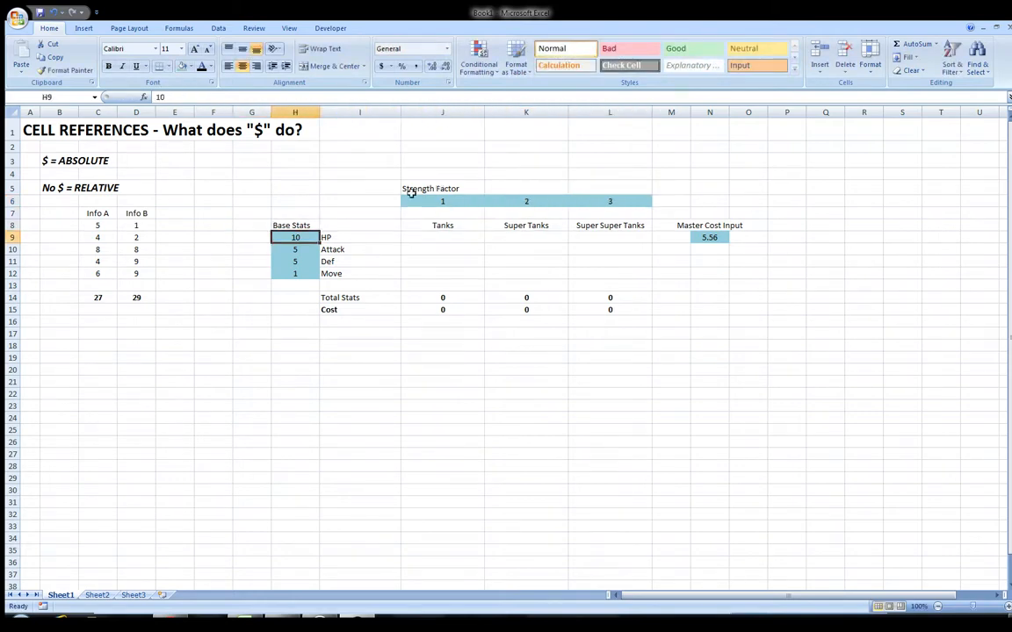
pyautogui.click(310, 250)
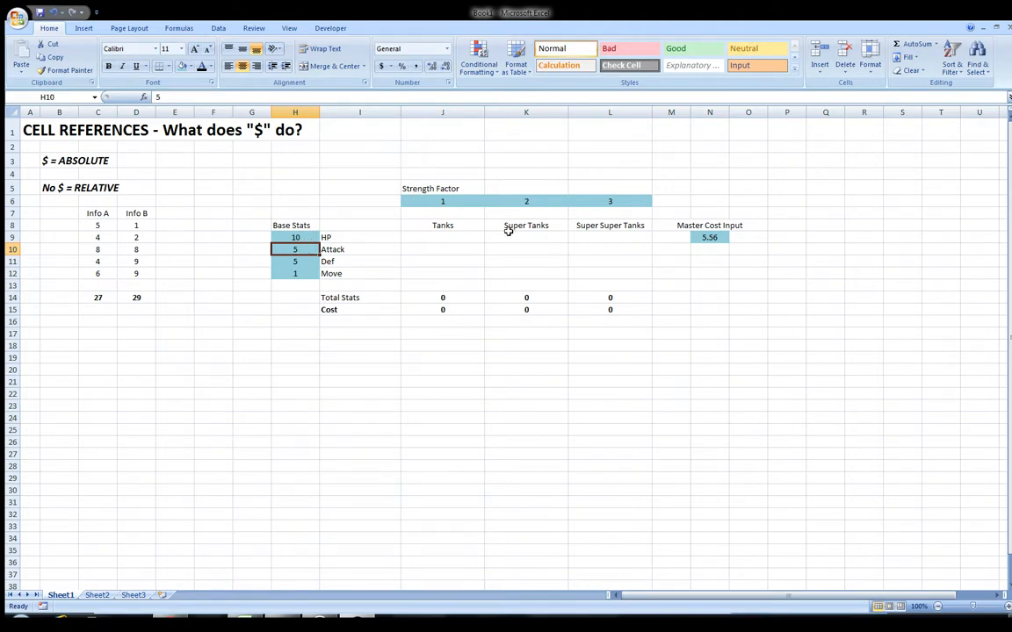
# - Calculate the Tanks HP in J9 from the base HP and the strength factor with =H9*J6
pyautogui.click(446, 238)
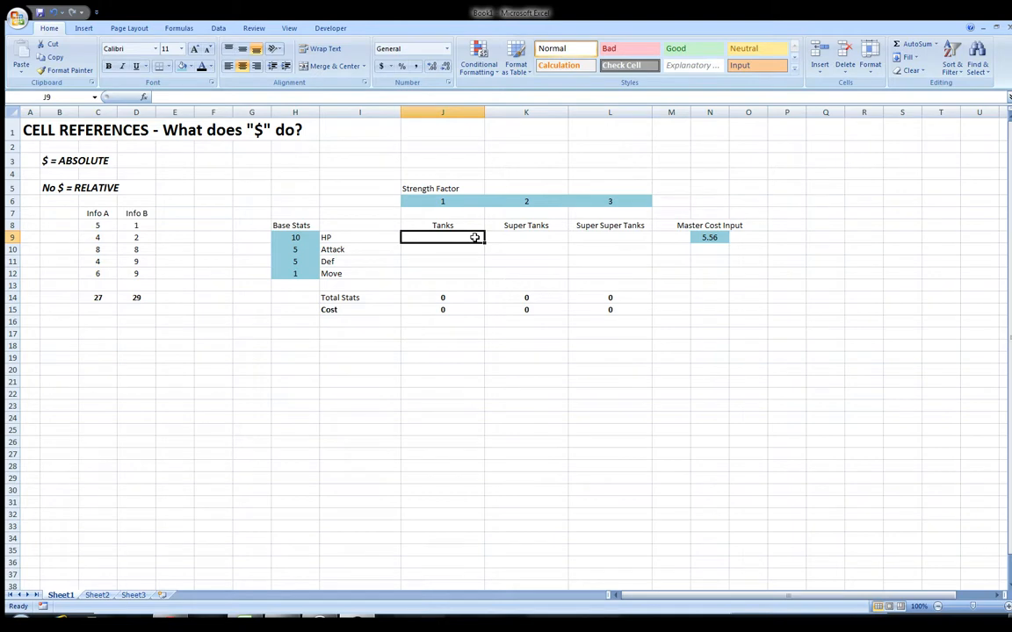
pyautogui.write('=')
pyautogui.press('Left')
pyautogui.press('Left')
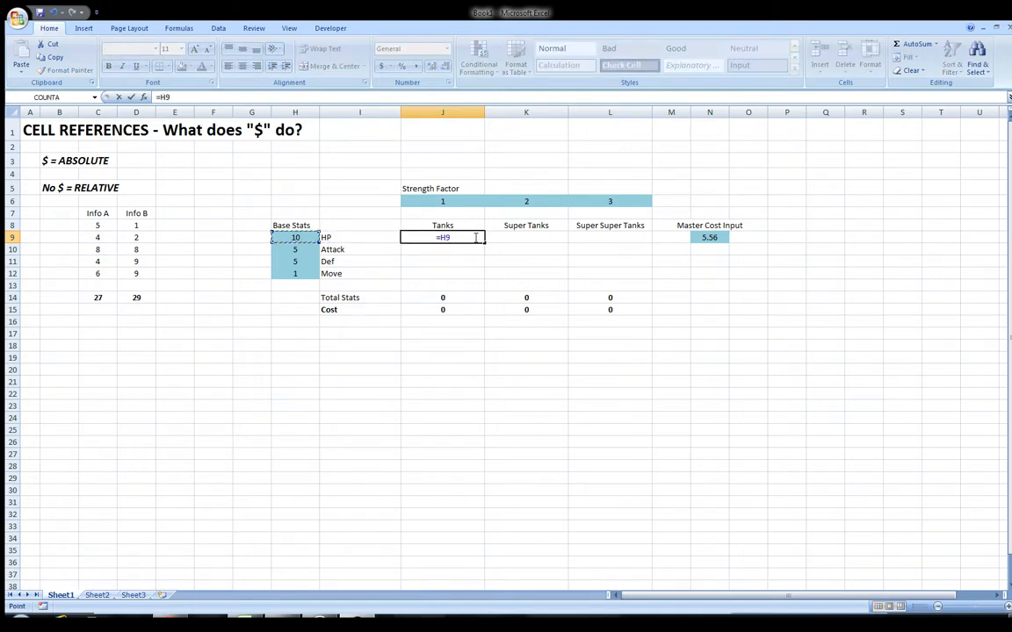
pyautogui.write('*')
pyautogui.press('Up')
pyautogui.press('Up')
pyautogui.press('Up')
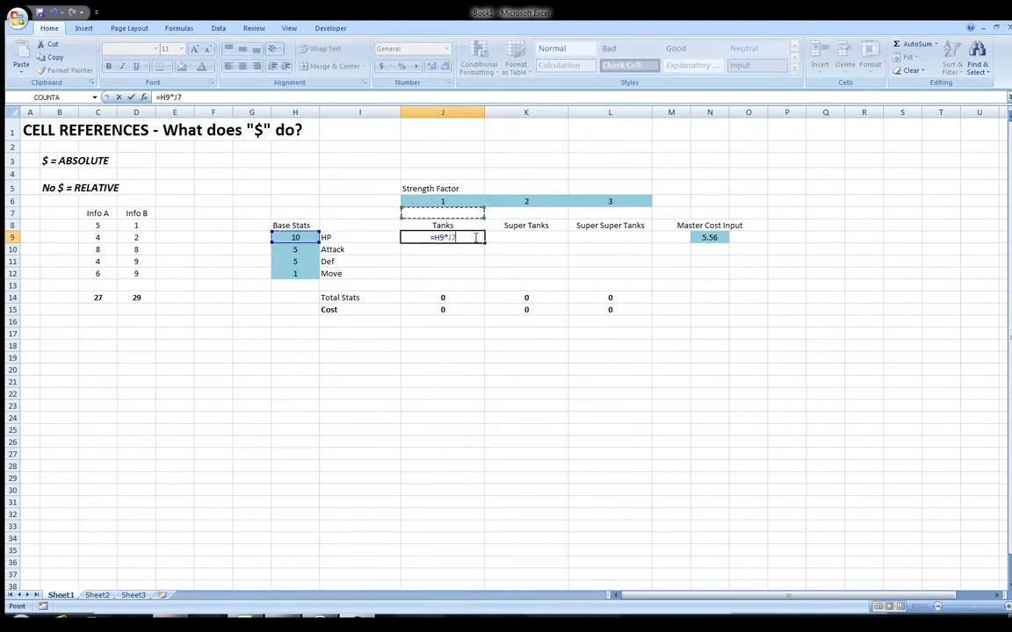
pyautogui.hotkey('ctrl', 'Return')
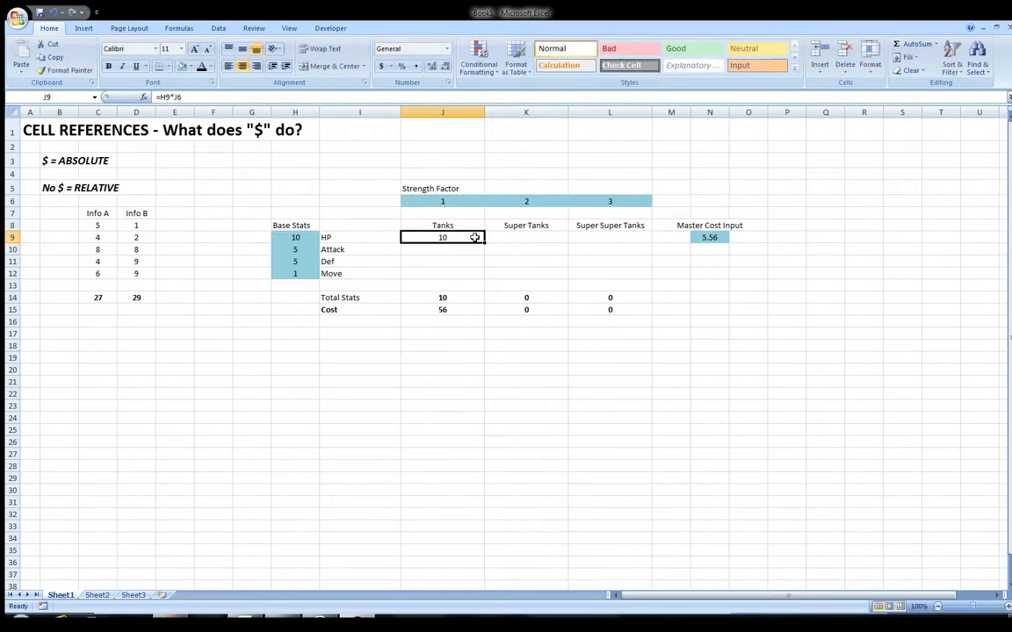
pyautogui.press('Right')
pyautogui.press('Left')
# - Enter the Tanks Attack formula manually in J10 as =H10*J6
pyautogui.click(447, 250)
pyautogui.write('=')
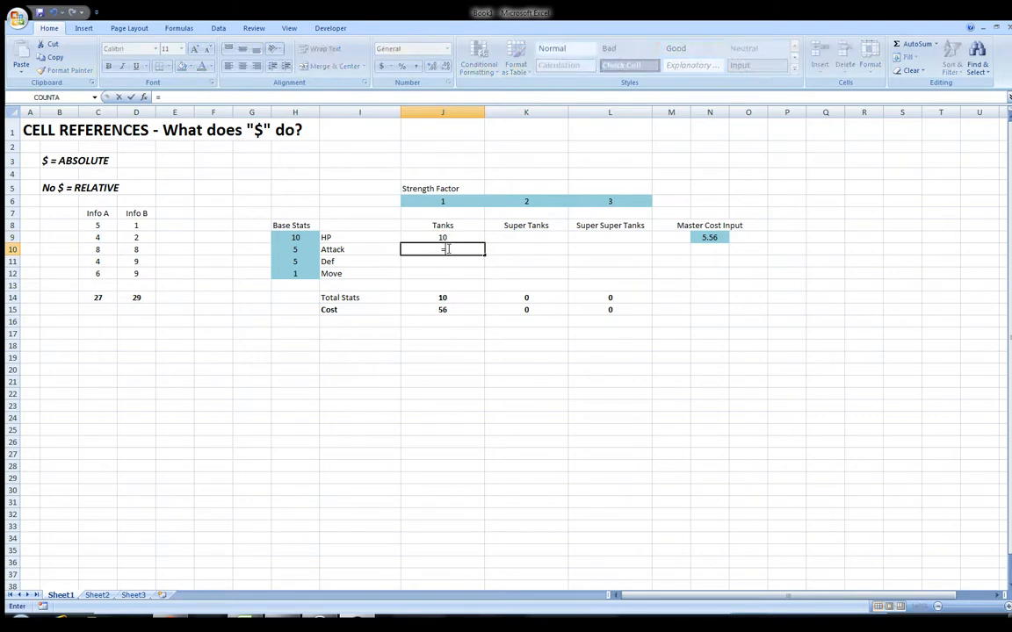
pyautogui.press('Left')
pyautogui.press('Left')
pyautogui.write('*')
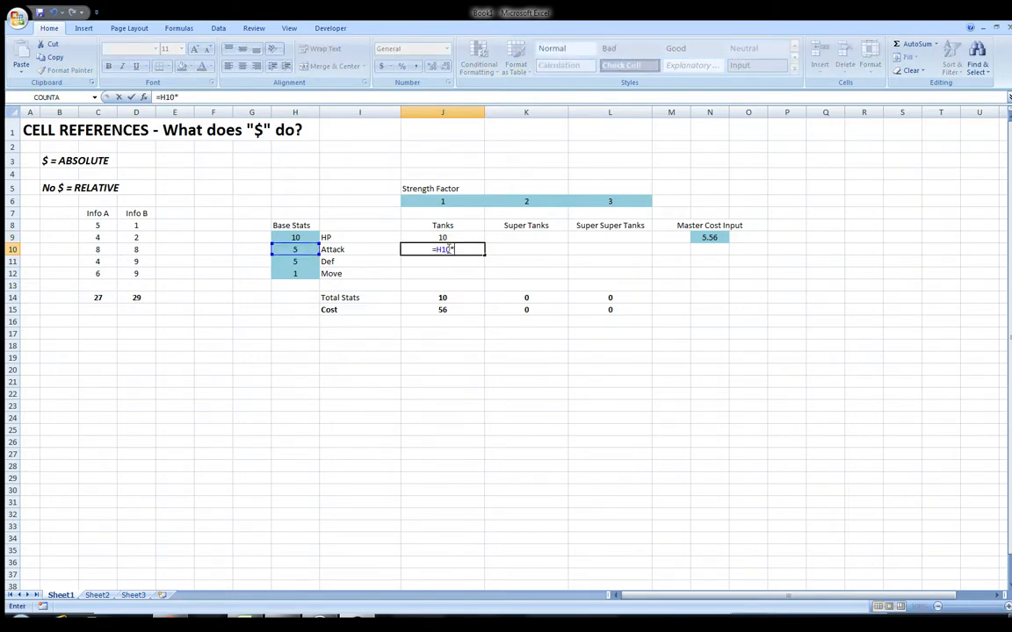
pyautogui.press('Up')
pyautogui.press('Up')
pyautogui.press('Up')
pyautogui.press('Up')
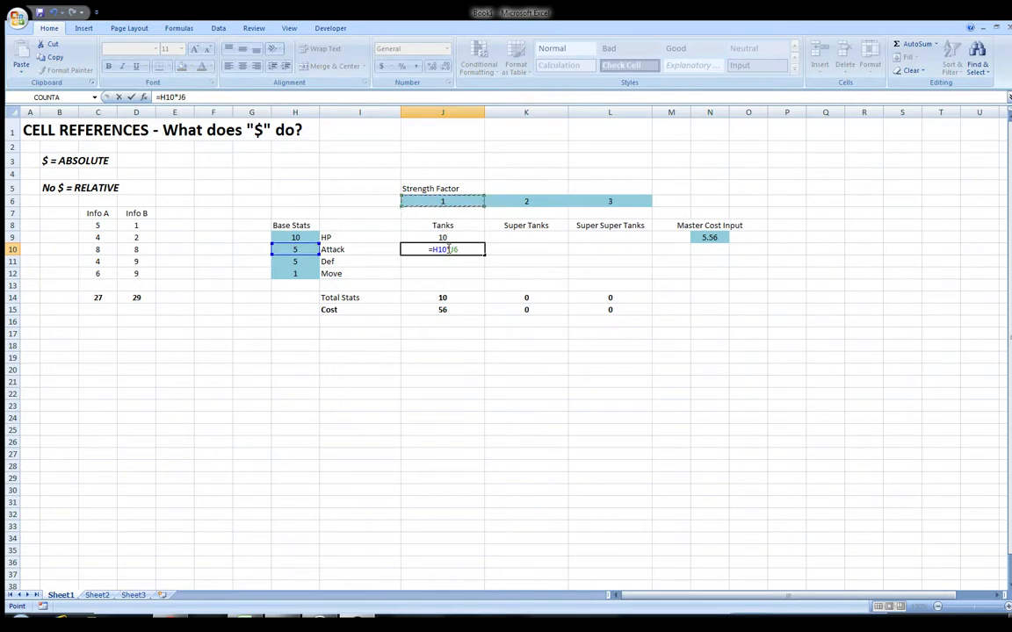
pyautogui.press('Tab')
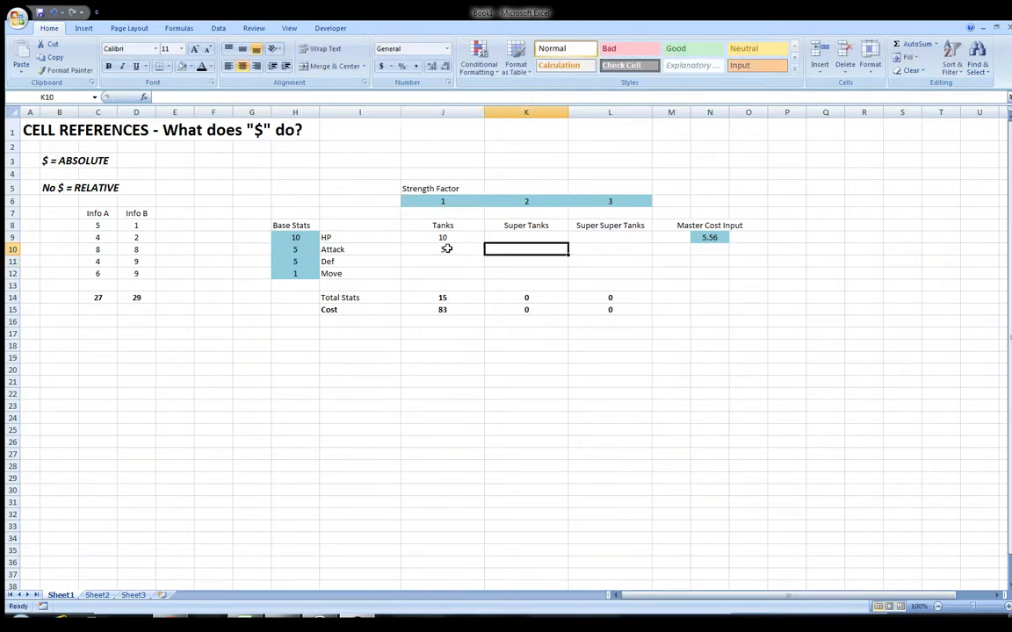
# - Clear the Tanks Attack formula from J10 and reselect the Tanks HP formula
pyautogui.click(447, 249)
pyautogui.press('Delete')
pyautogui.press('Up')
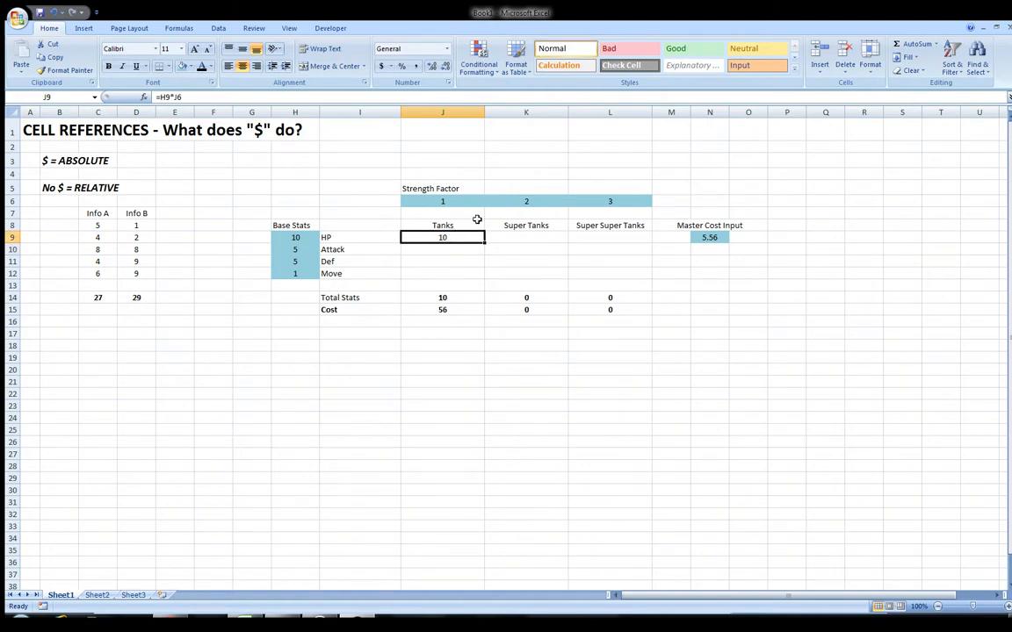
# - Enter 1 as the Tanks strength factor in J6 and reselect the Tanks HP formula in J9
pyautogui.click(440, 201)
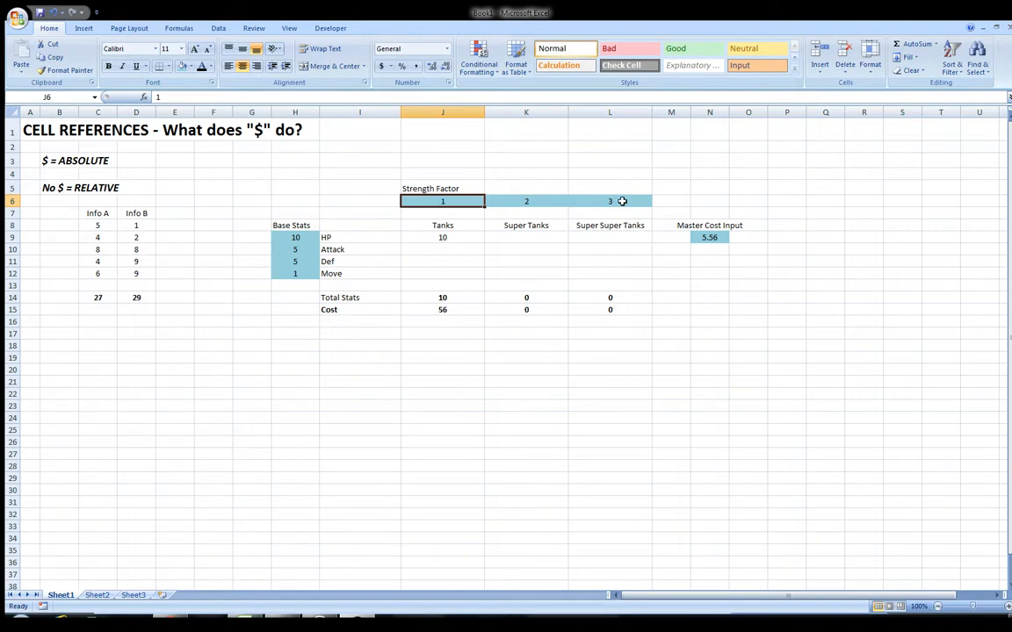
pyautogui.click(473, 237)
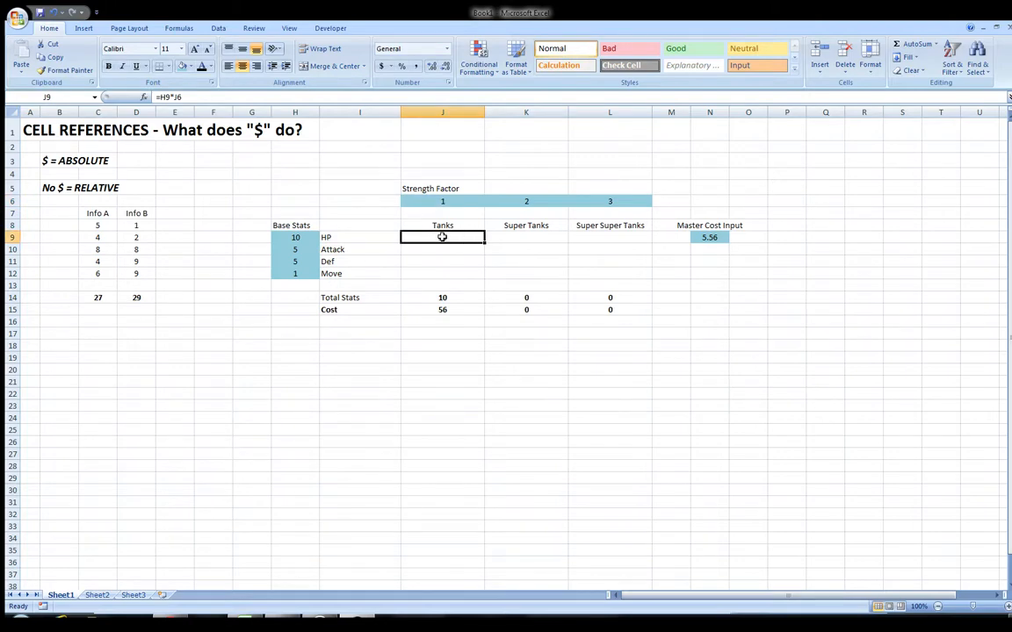
pyautogui.click(443, 202)
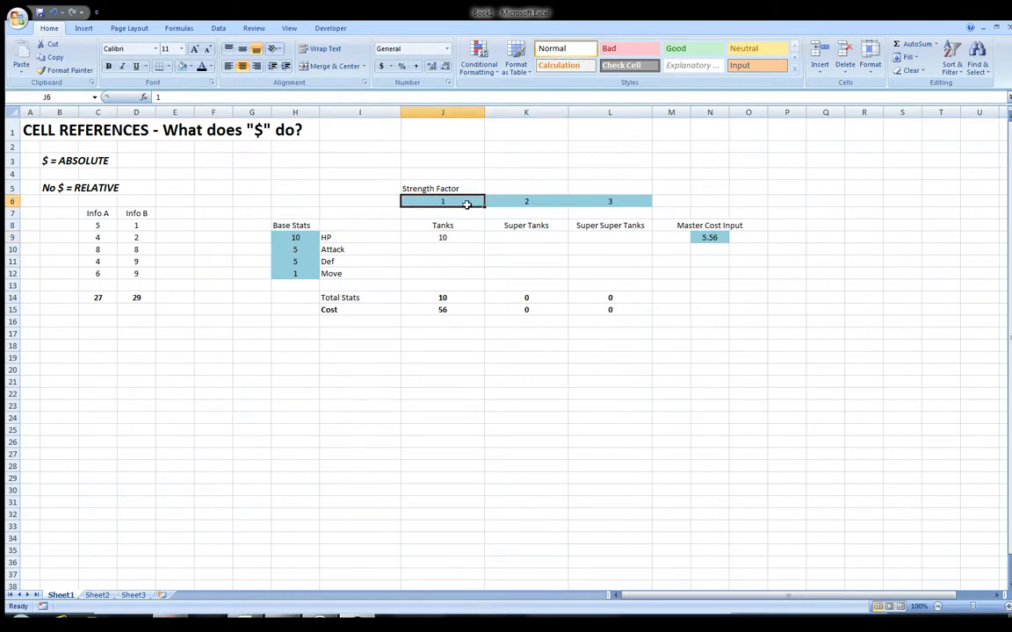
pyautogui.write('1')
pyautogui.press('Return')
pyautogui.click(464, 237)
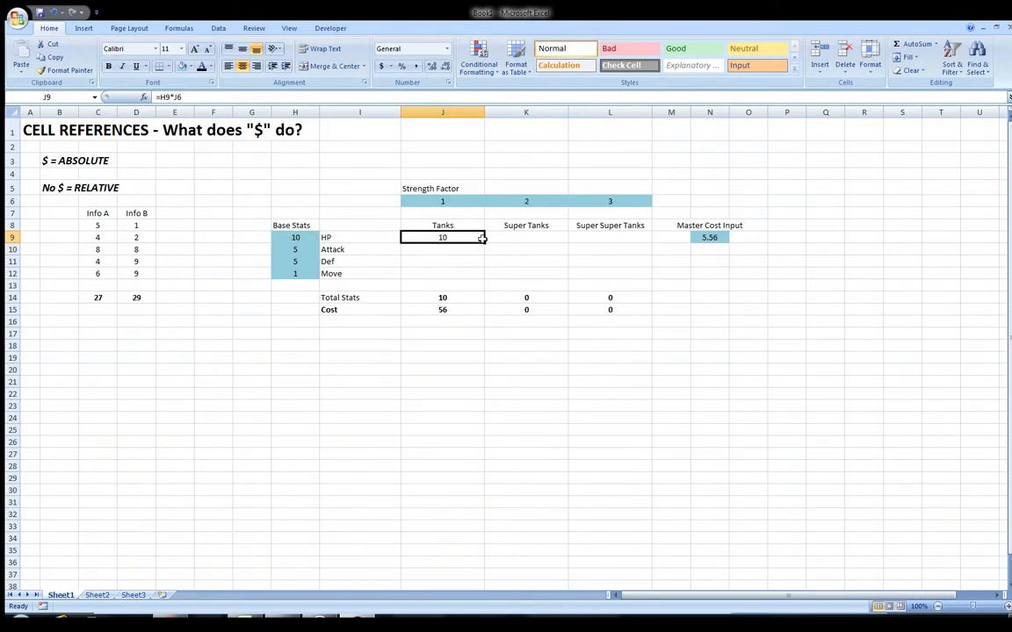
# - Fill the relative Tanks HP formula across to L9 and down to J12
pyautogui.moveTo(484, 244); pyautogui.dragTo(652, 244)
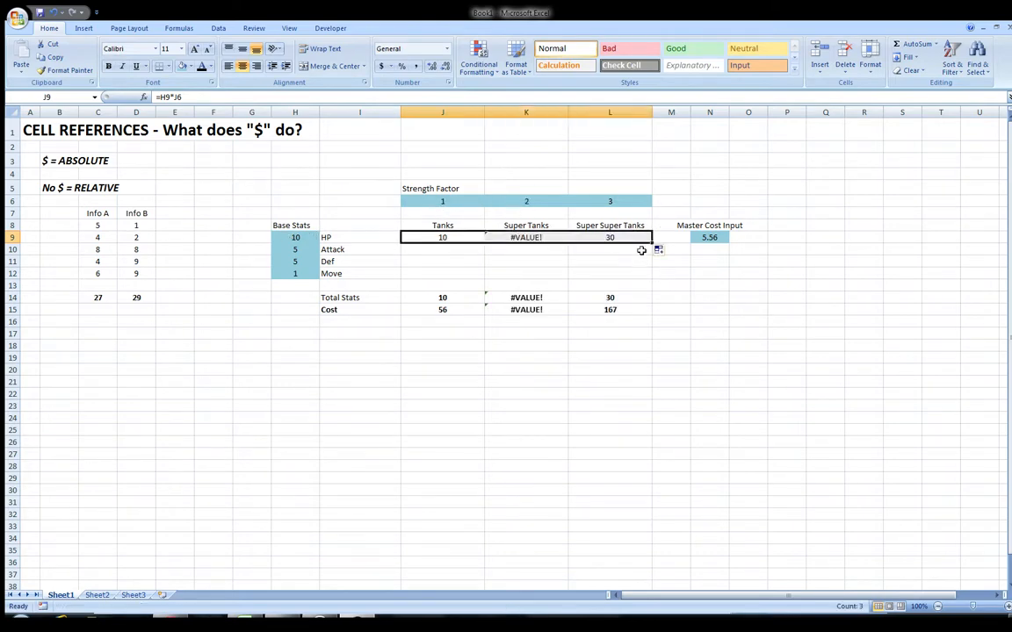
pyautogui.click(439, 239)
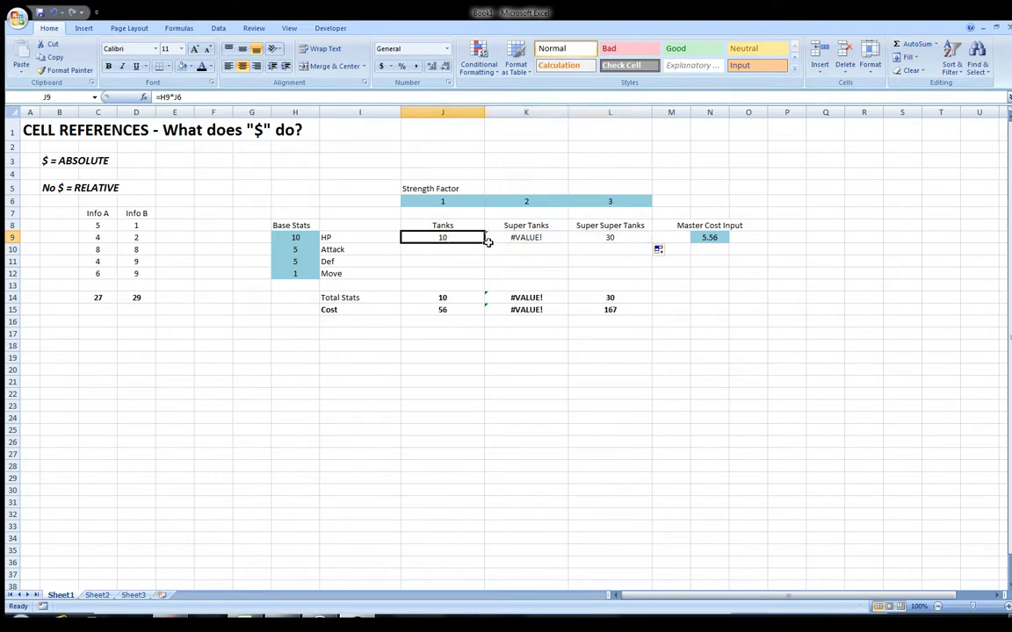
pyautogui.moveTo(484, 243); pyautogui.dragTo(483, 281)
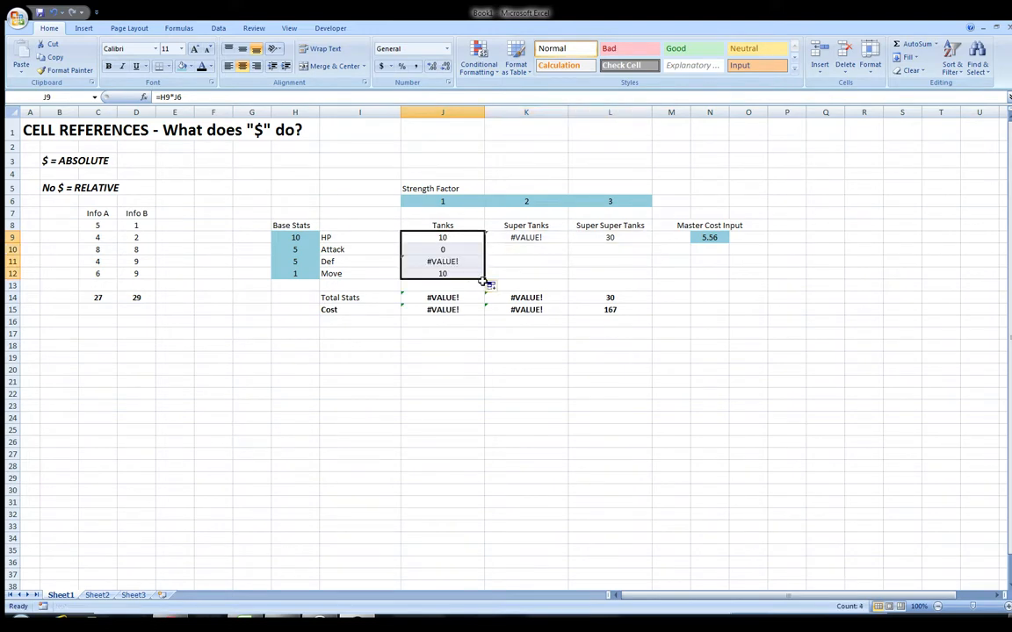
# - Examine the copied stats in J10:J12 and the cells referenced by the Super Tanks HP formula in K9
pyautogui.click(517, 260)
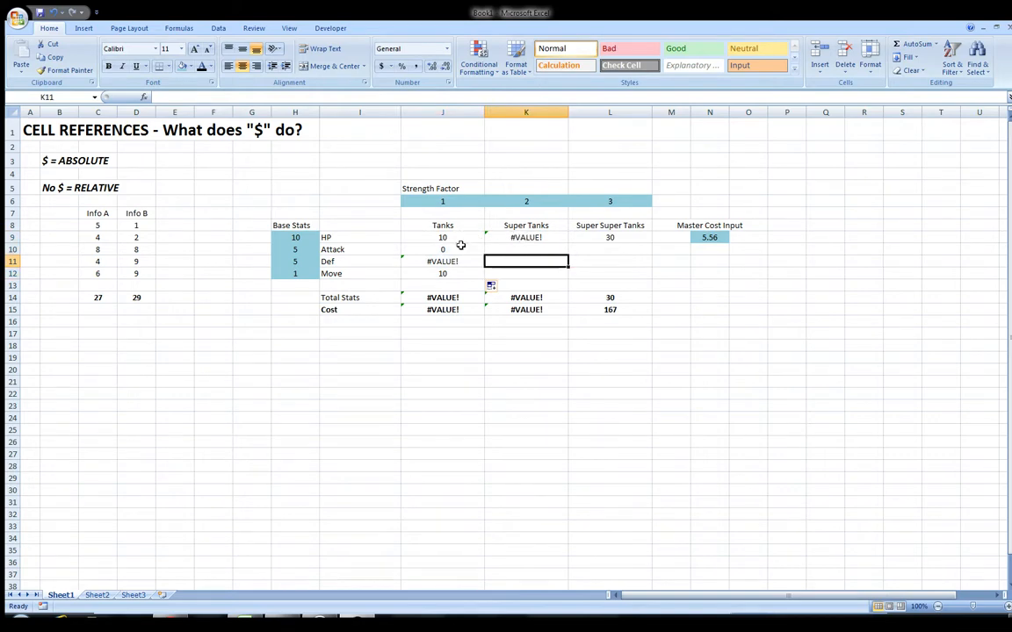
pyautogui.moveTo(463, 247); pyautogui.dragTo(465, 273)
pyautogui.click(518, 239)
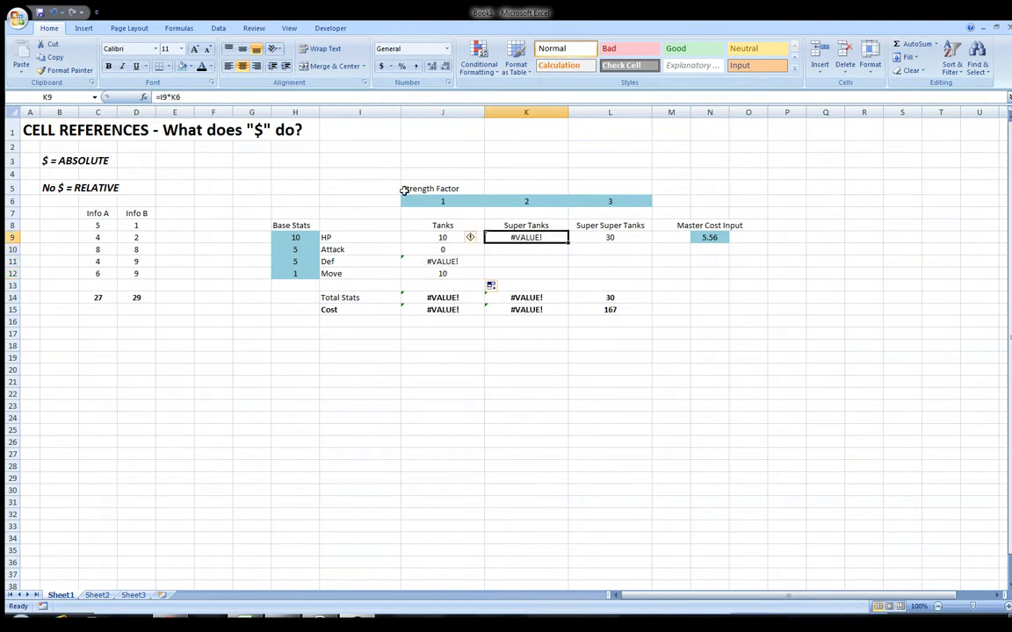
pyautogui.click(188, 98)
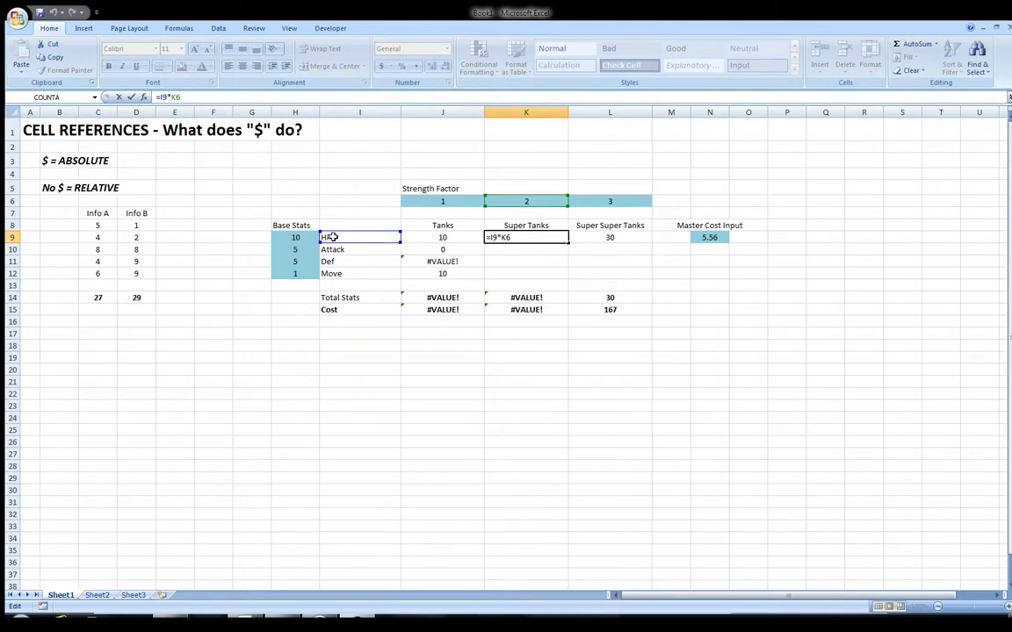
pyautogui.hotkey('ctrl', 'Return')
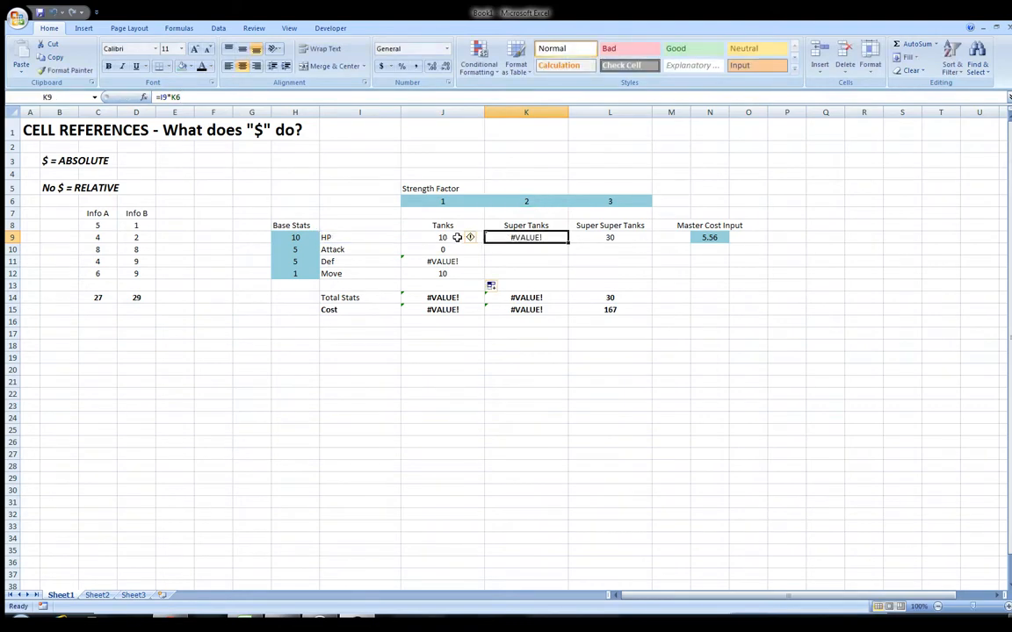
# - Clear the copied relative formulas from K9, L9 and J10:J12
pyautogui.press('Delete')
pyautogui.click(610, 237)
pyautogui.press('Delete')
pyautogui.moveTo(443, 249); pyautogui.dragTo(448, 275)
pyautogui.press('Delete')
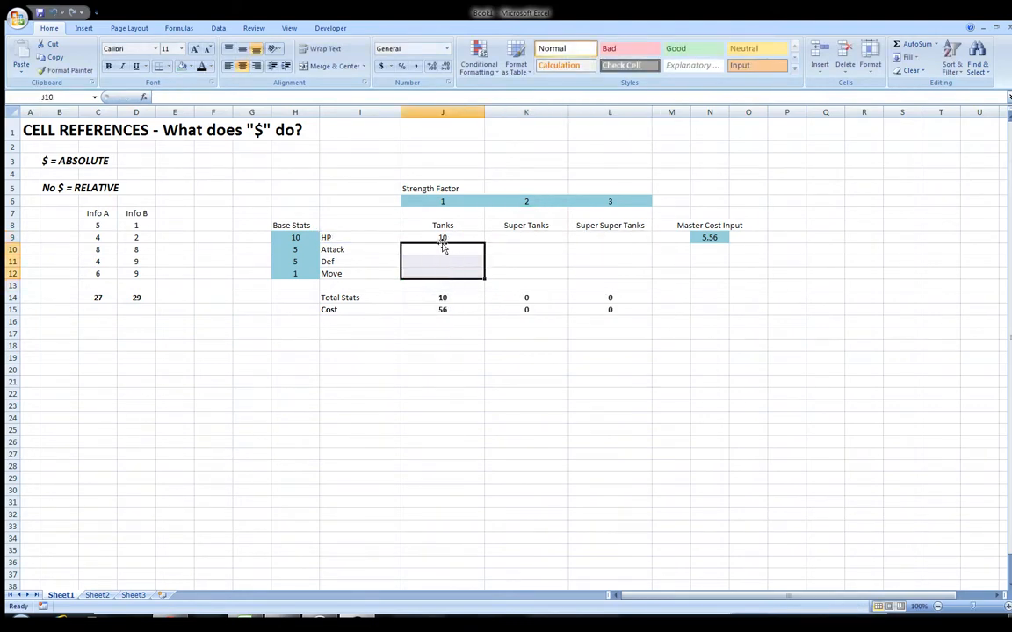
# - Make both references in the Tanks HP formula in J9 absolute, giving =$H$9*$J$6
pyautogui.click(443, 237)
pyautogui.click(162, 97)
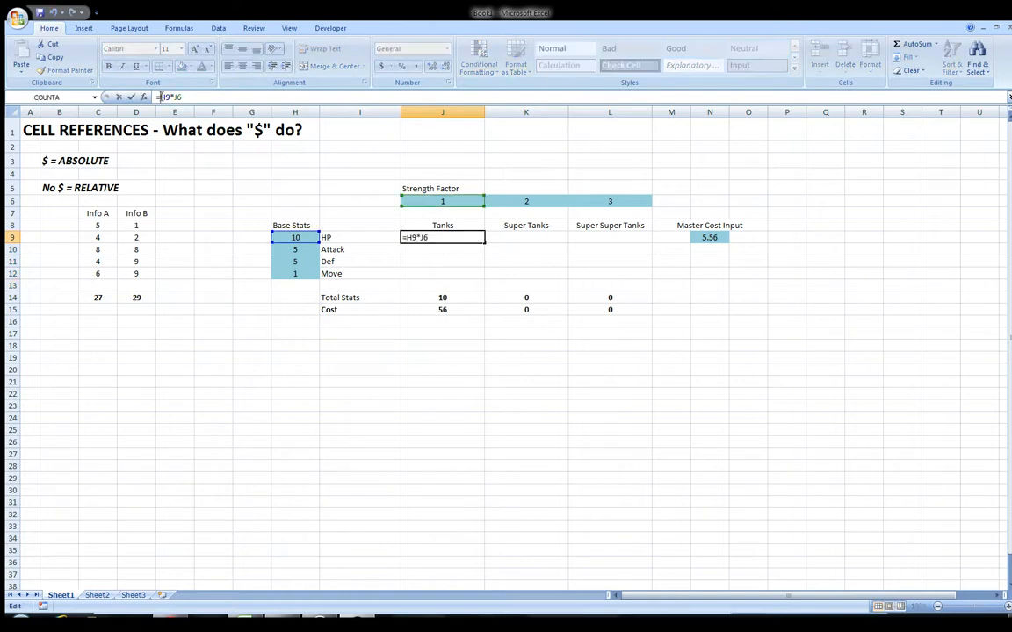
pyautogui.press('F4')
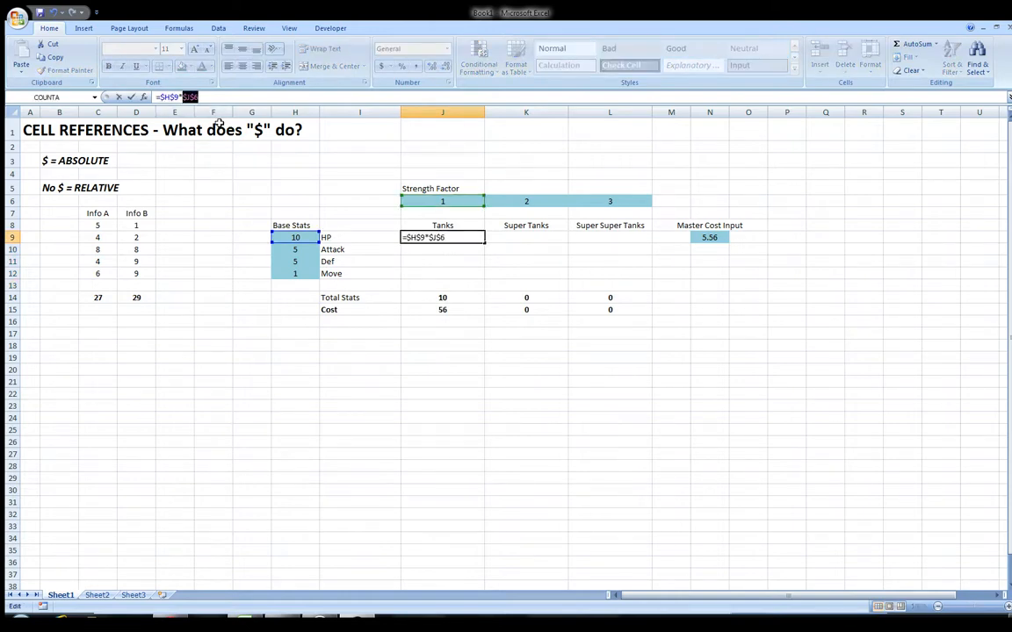
pyautogui.press('Return')
pyautogui.click(463, 235)
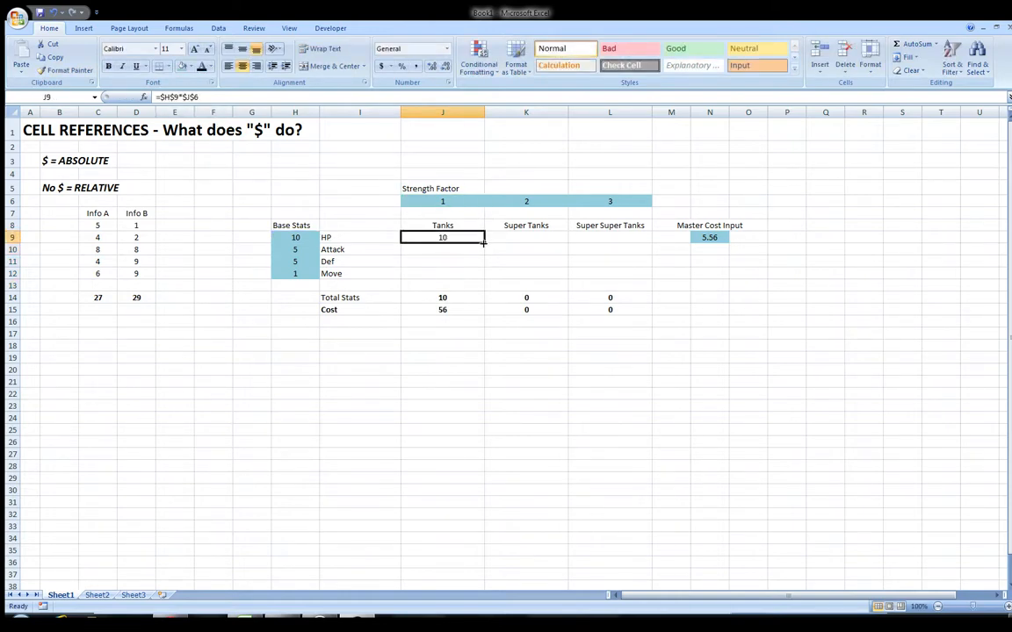
# - Fill the fully absolute Tanks HP formula down to J12 and across to L9
pyautogui.moveTo(483, 243); pyautogui.dragTo(484, 281)
pyautogui.click(470, 234)
pyautogui.moveTo(486, 241); pyautogui.dragTo(654, 243)
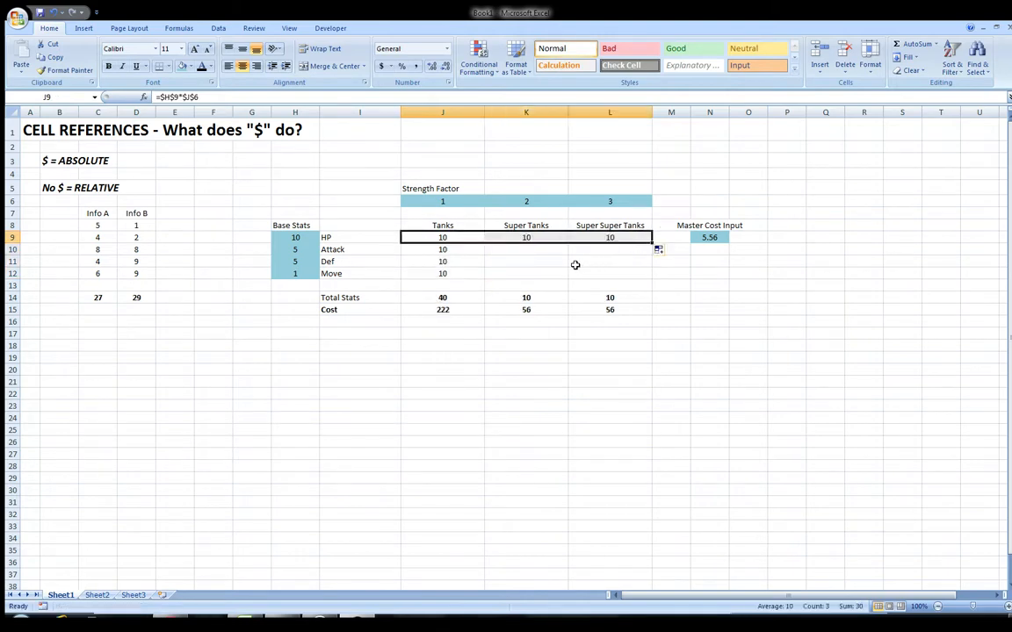
# - Compare the cell references in the Tanks HP formula in J9 with those in the Super Tanks HP copy in K9
pyautogui.click(538, 262)
pyautogui.click(451, 239)
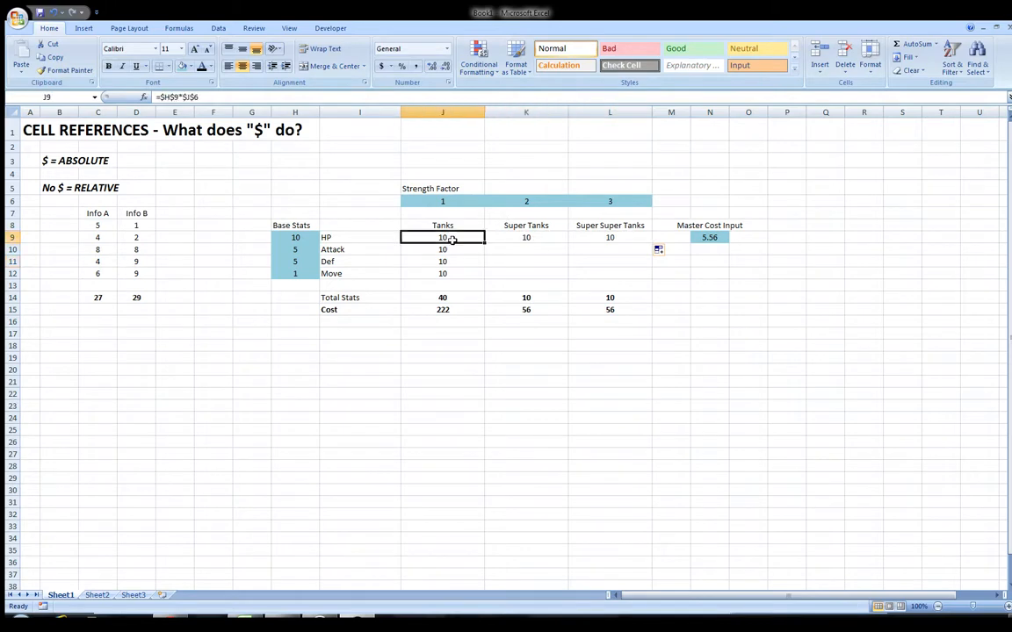
pyautogui.click(535, 238)
pyautogui.click(173, 98)
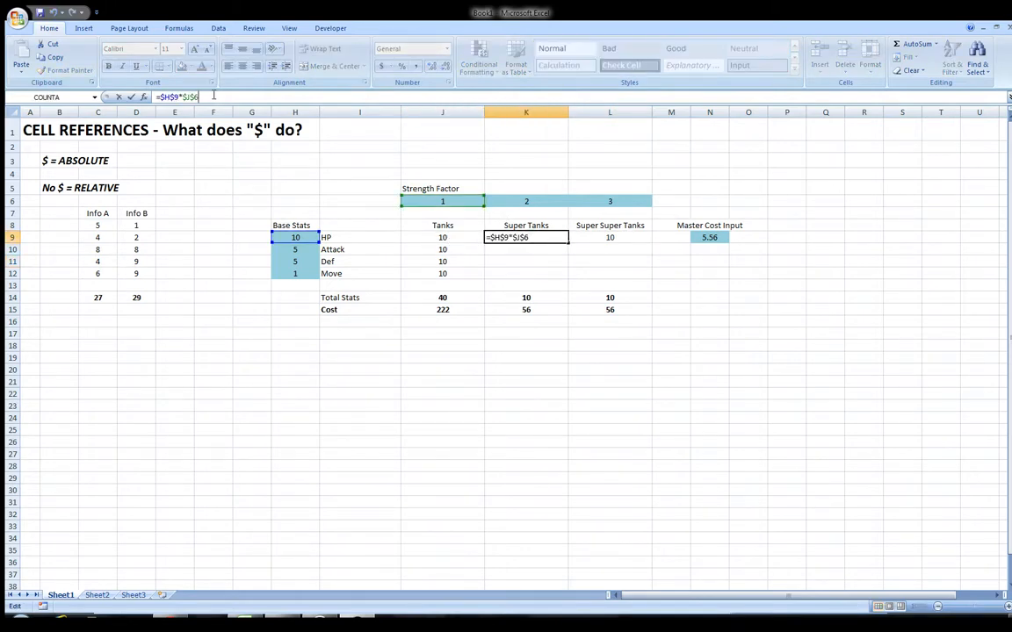
pyautogui.hotkey('shift', 'Tab')
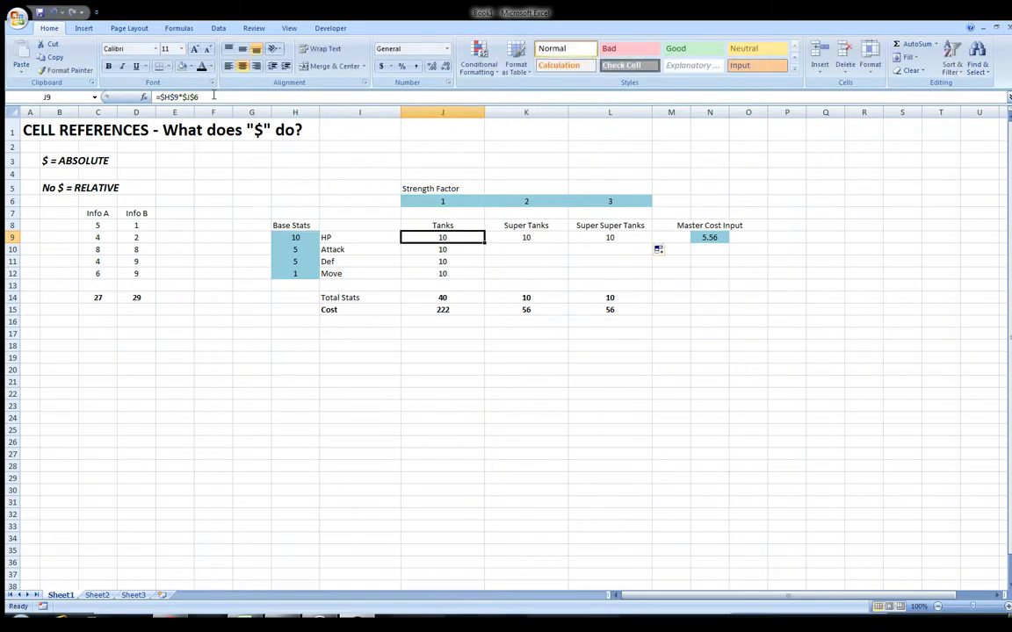
pyautogui.click(211, 97)
pyautogui.press('Tab')
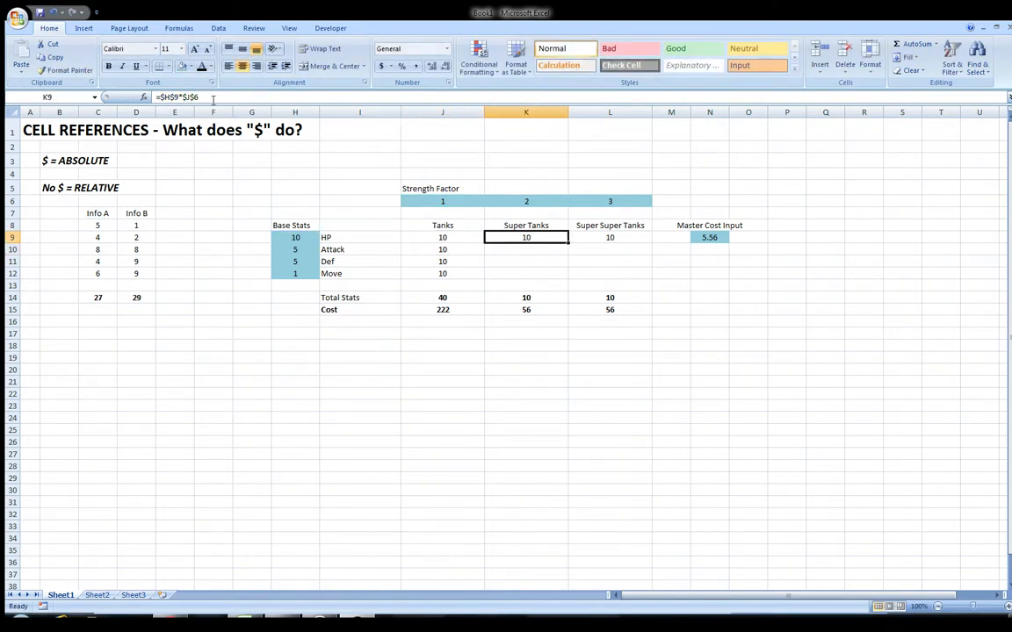
pyautogui.press('F2')
pyautogui.press('Return')
# - Clear the copied absolute formulas from J10:J12 and K9:L9, and reselect the Tanks HP formula
pyautogui.moveTo(450, 249); pyautogui.dragTo(472, 273)
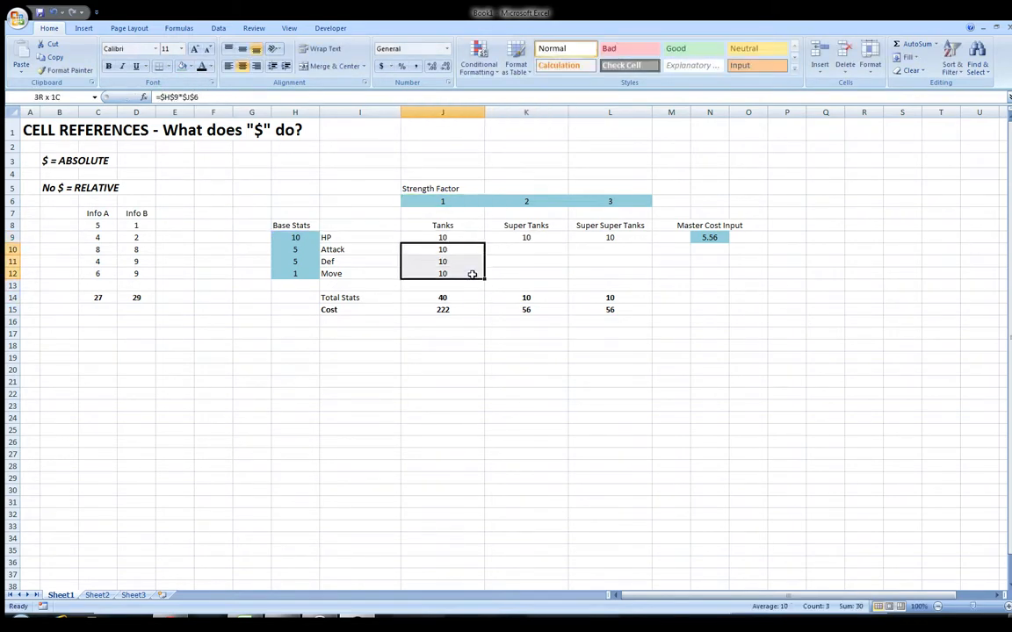
pyautogui.press('Delete')
pyautogui.moveTo(529, 235); pyautogui.dragTo(605, 237)
pyautogui.press('Delete')
pyautogui.click(448, 237)
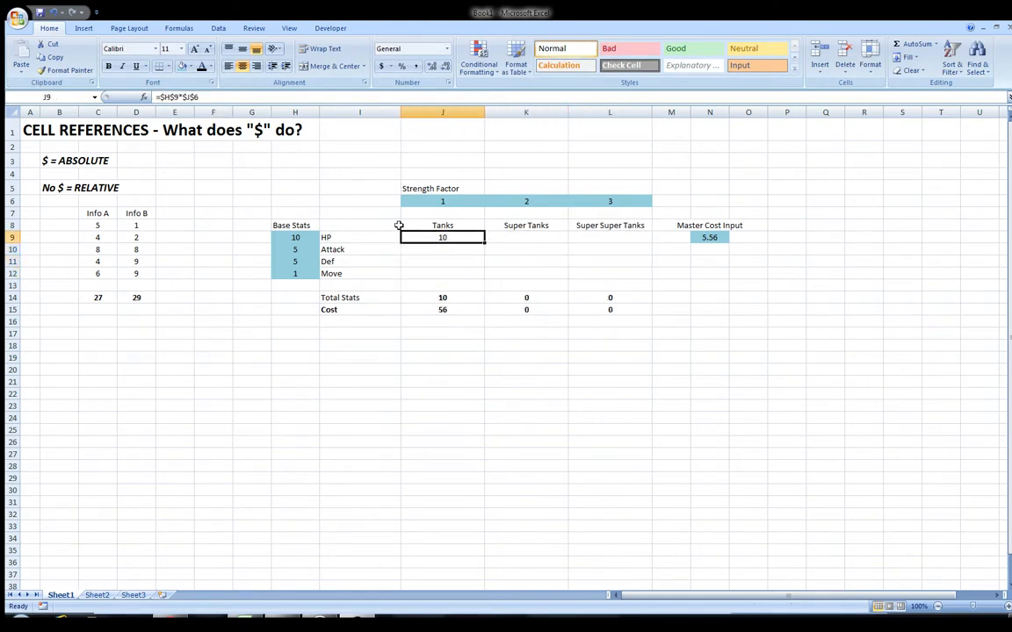
# - Change both references in the Tanks HP formula in J9 to relative, giving =H9*J6
pyautogui.click(299, 236)
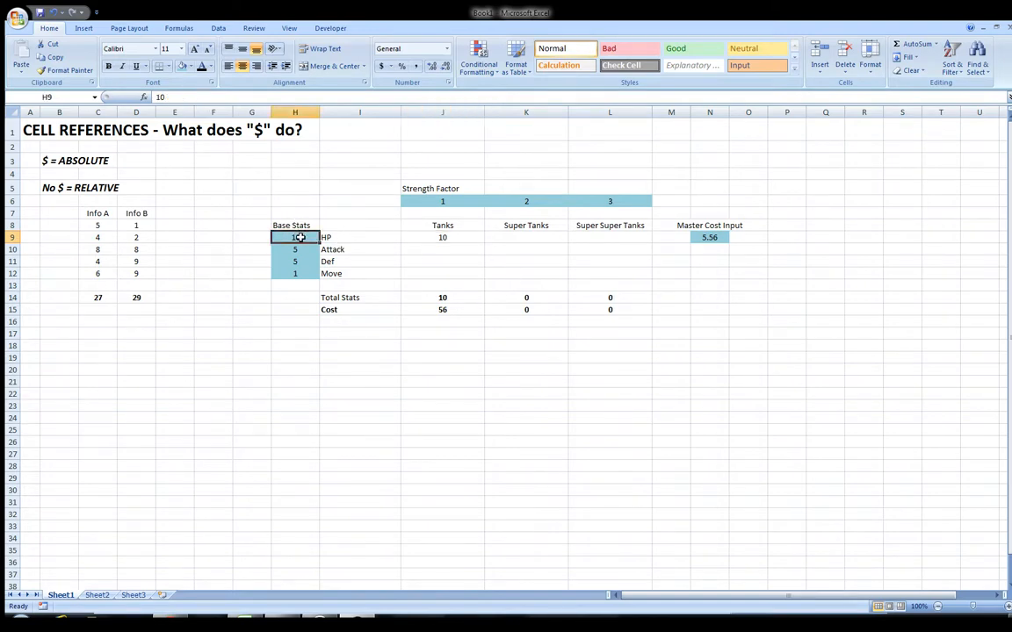
pyautogui.click(435, 236)
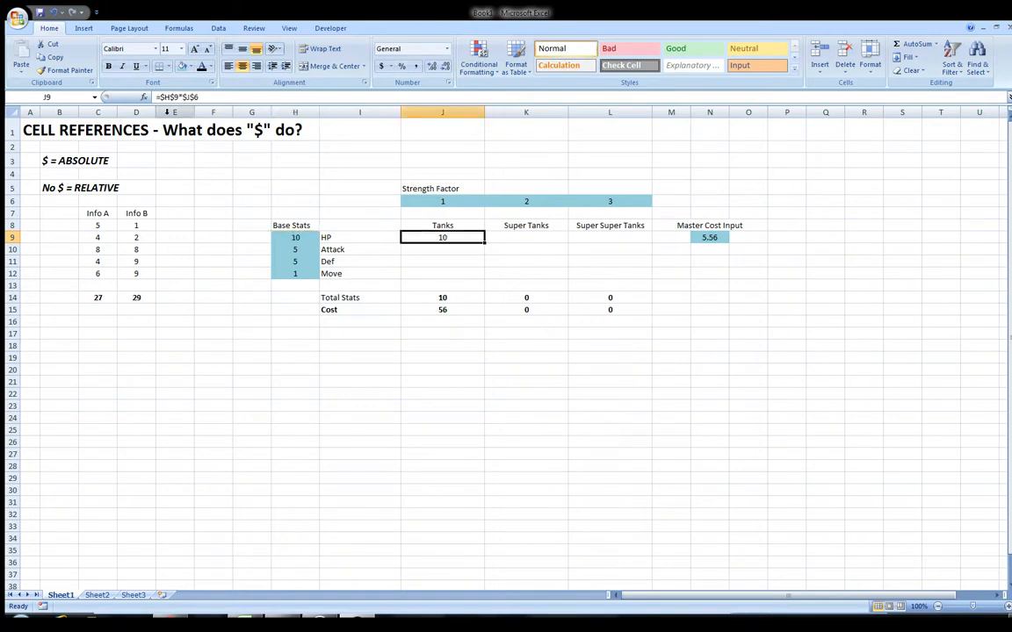
pyautogui.click(171, 97)
pyautogui.press('F4')
pyautogui.press('F4')
pyautogui.press('F4')
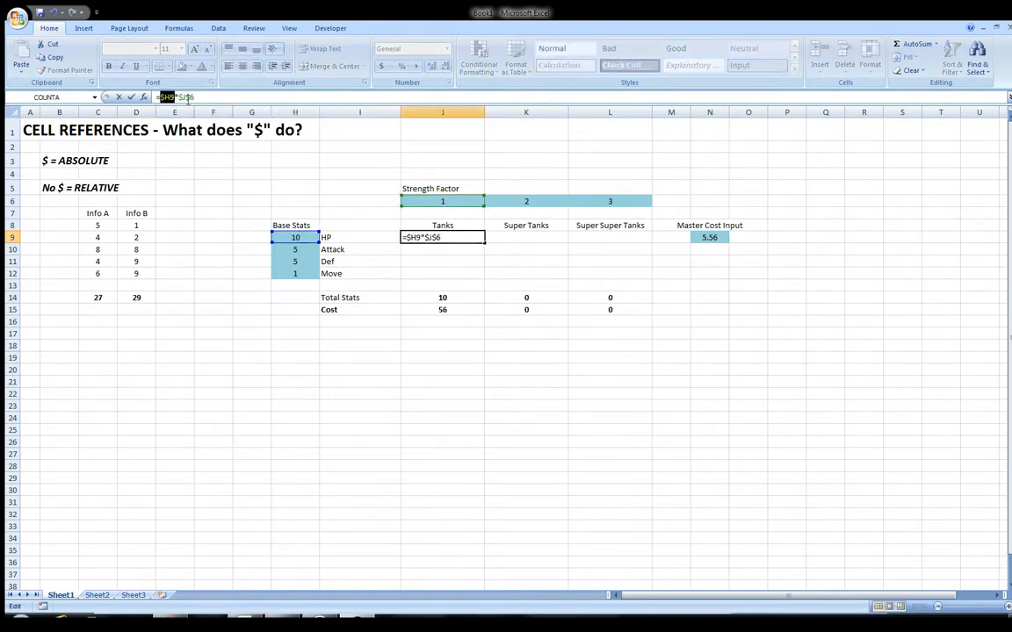
pyautogui.click(187, 99)
pyautogui.press('F4')
pyautogui.press('F4')
pyautogui.press('F4')
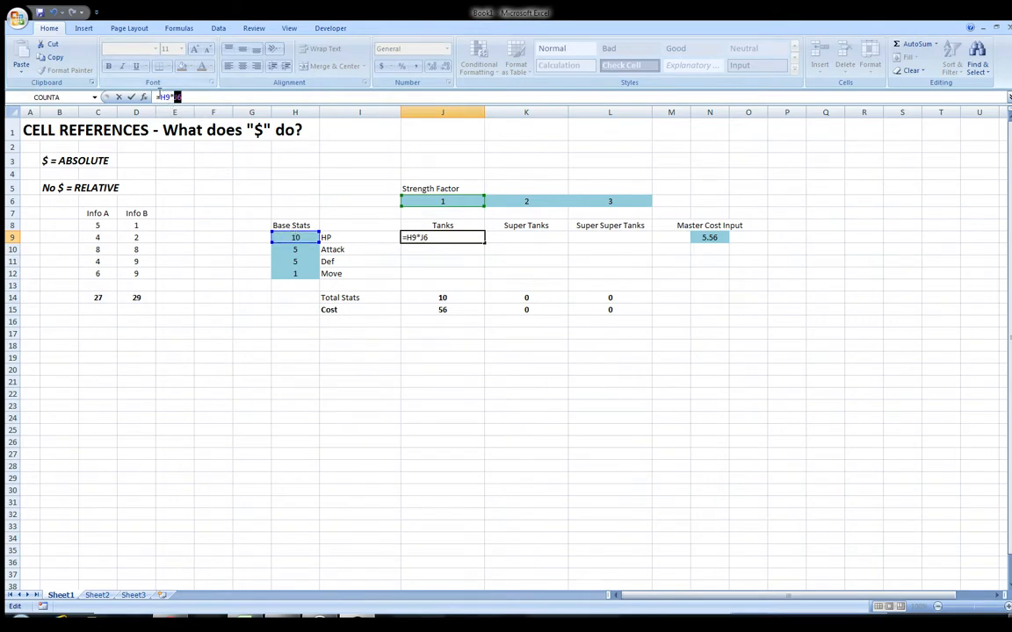
# - Change the Tanks HP formula in J9 to =$H9*$J$6 and fill it across to L9
pyautogui.click(162, 96)
pyautogui.press('F4')
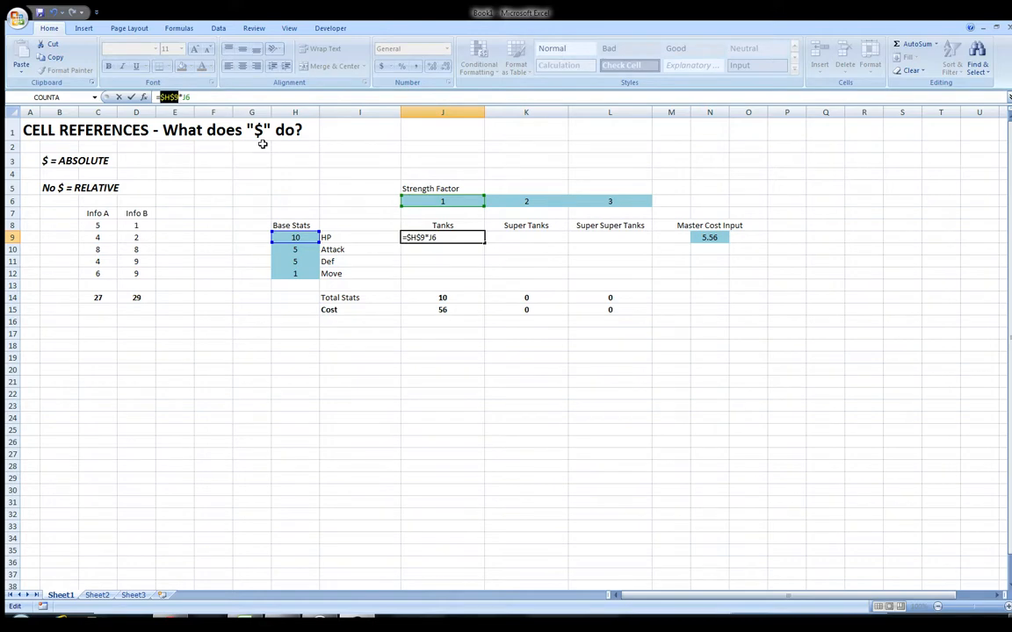
pyautogui.press('F4')
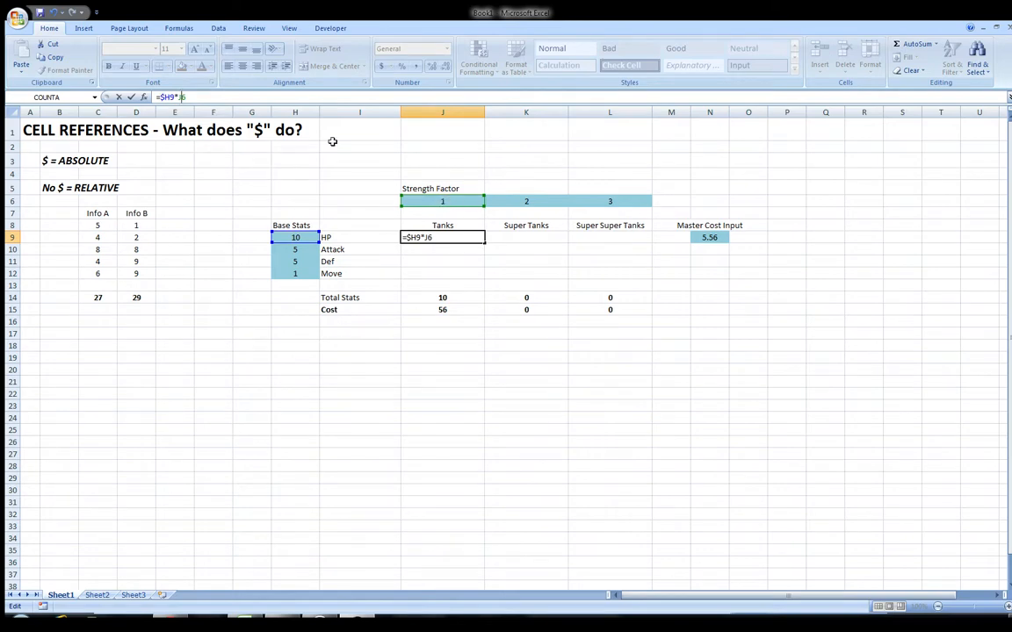
pyautogui.press('F4')
pyautogui.press('Return')
pyautogui.click(468, 235)
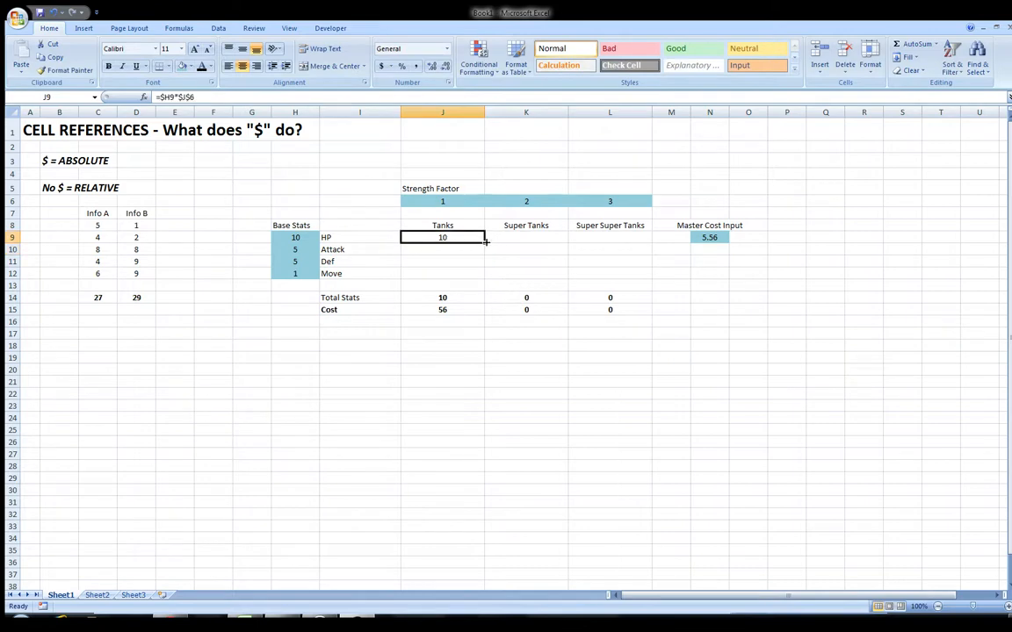
pyautogui.moveTo(484, 244); pyautogui.dragTo(649, 244)
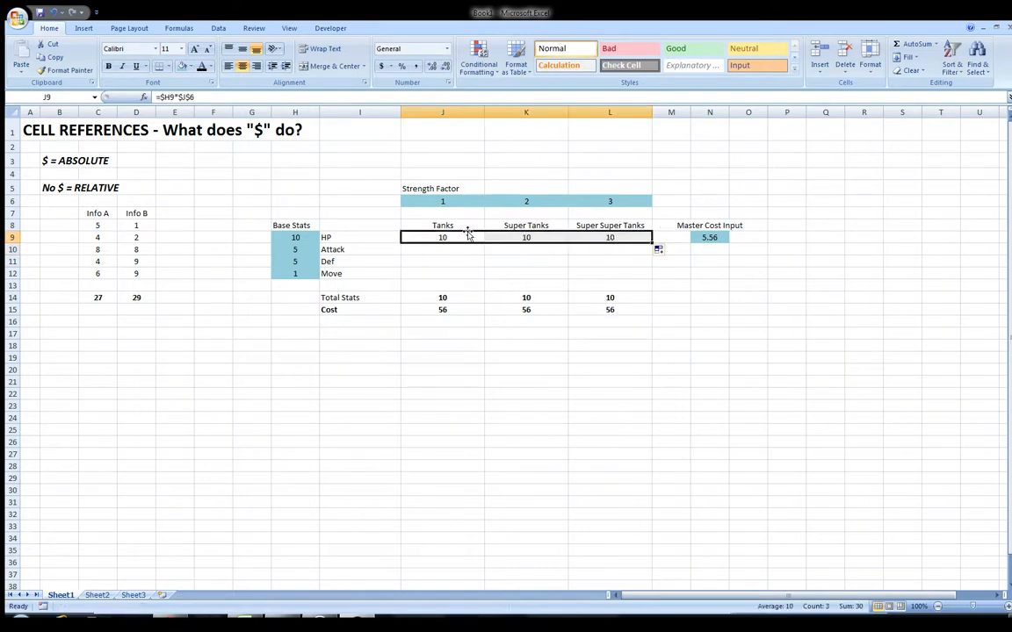
# - Change the Tanks HP formula in J9 to =$H9*J$6 and refill it across the Super Tanks and Super Super Tanks columns
pyautogui.click(430, 237)
pyautogui.click(165, 97)
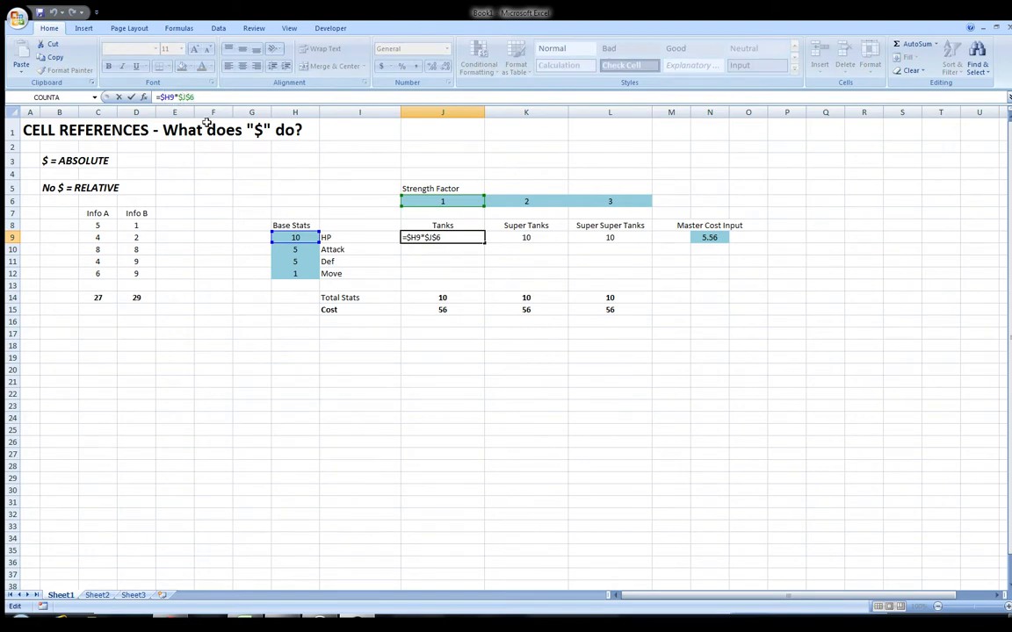
pyautogui.press('Escape')
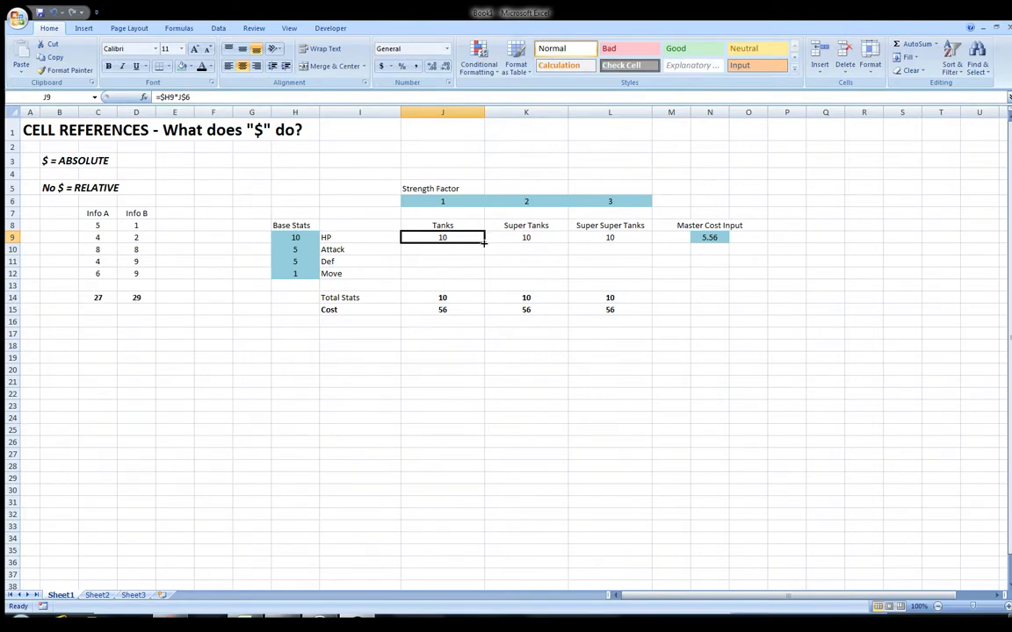
pyautogui.moveTo(483, 243); pyautogui.dragTo(617, 245)
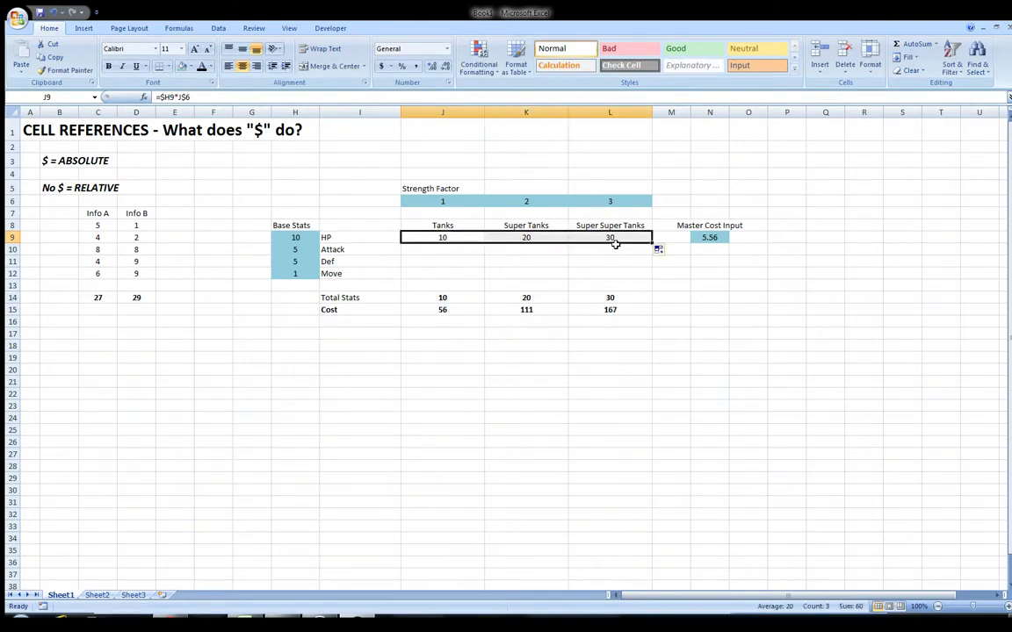
pyautogui.click(460, 237)
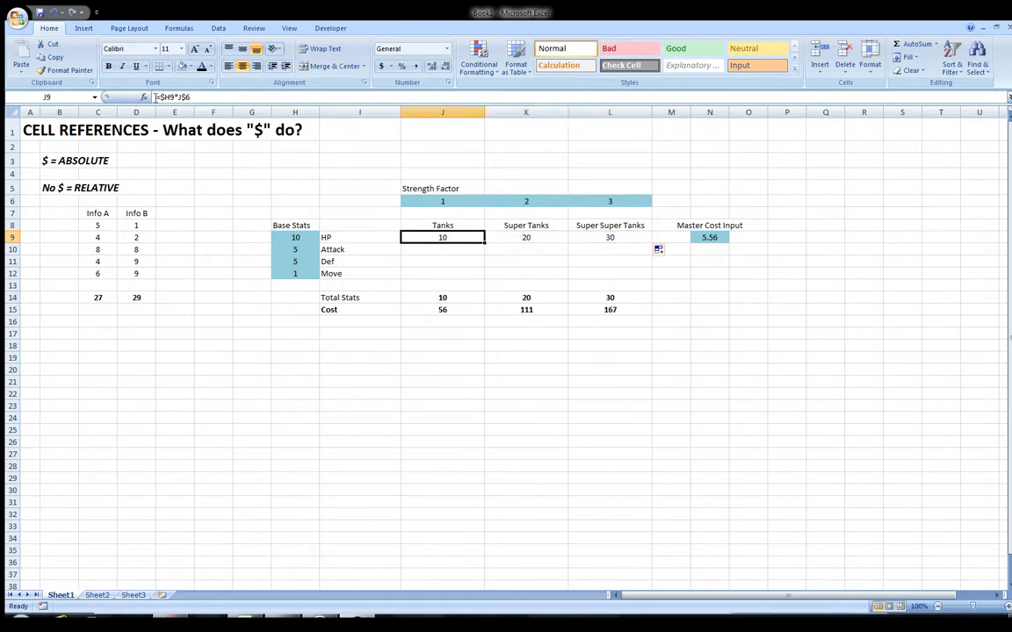
pyautogui.click(515, 236)
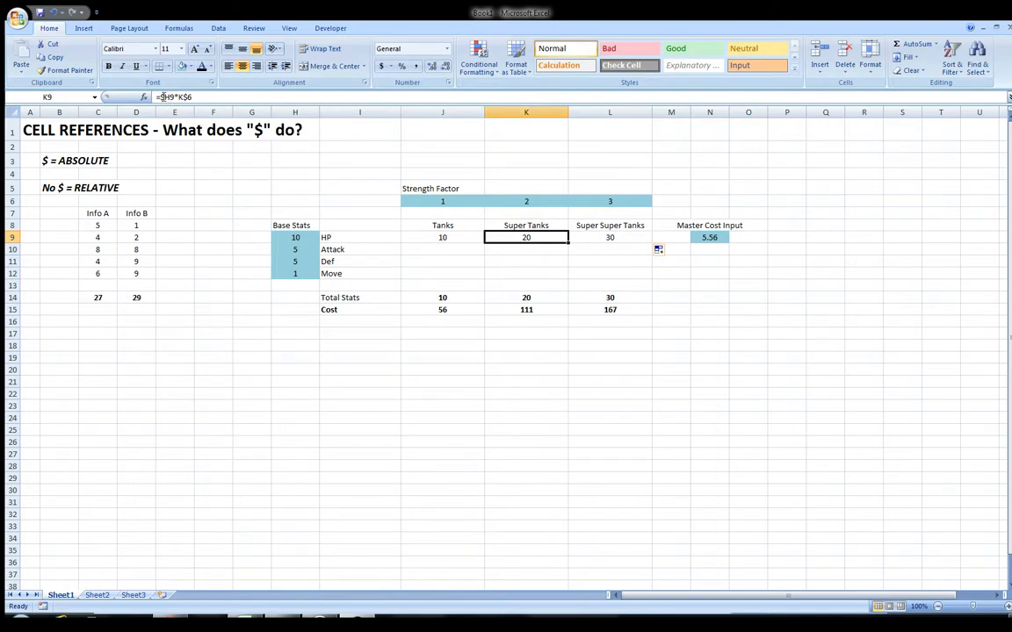
# - Compare the HP formulas in J9 and K9, examining which cells the mixed references in K9 point to
pyautogui.press('Left')
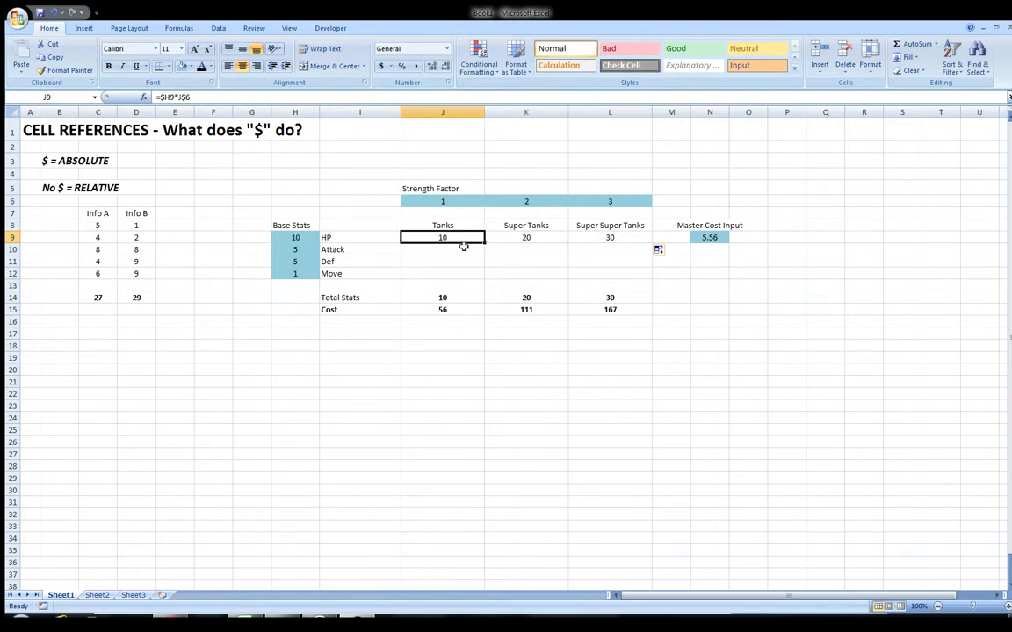
pyautogui.press('Right')
pyautogui.click(188, 96)
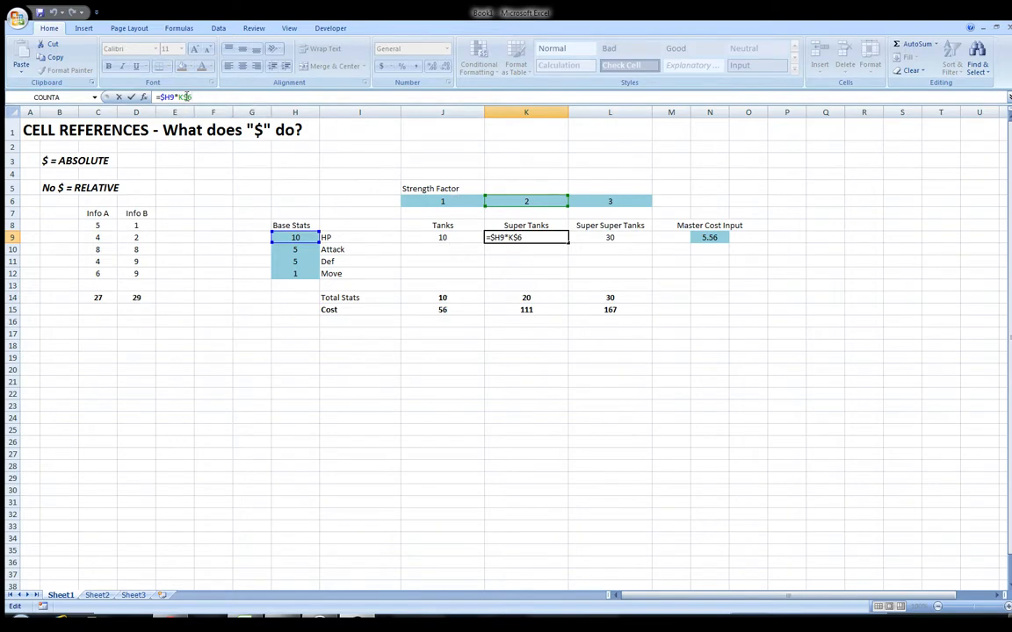
pyautogui.press('Escape')
# - Change the Tanks HP formula in J9 to =$H9*J6 and fill it across and down through L12
pyautogui.click(472, 237)
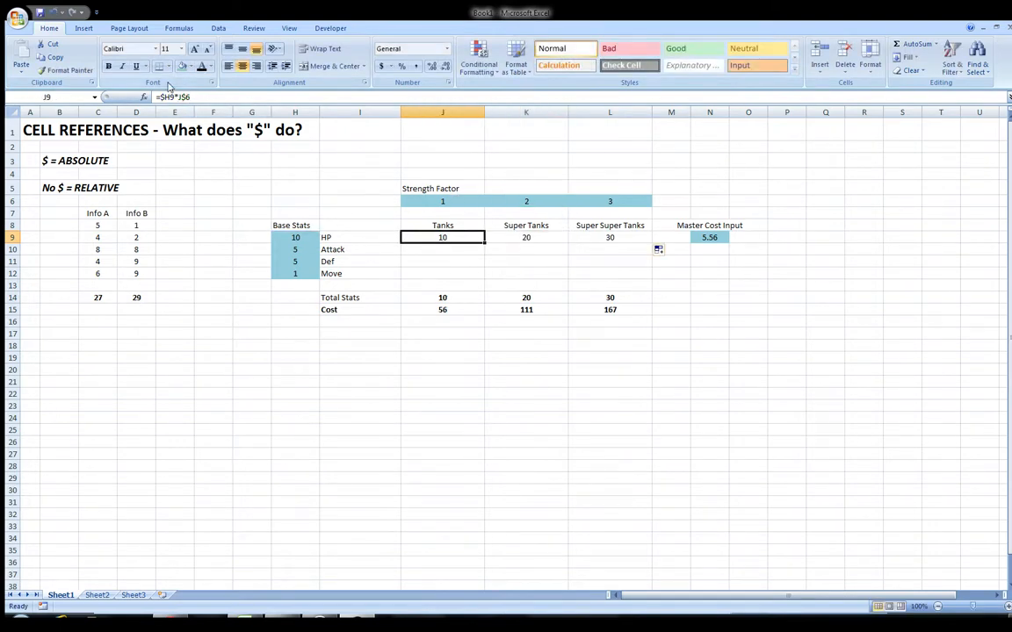
pyautogui.click(185, 97)
pyautogui.press('Escape')
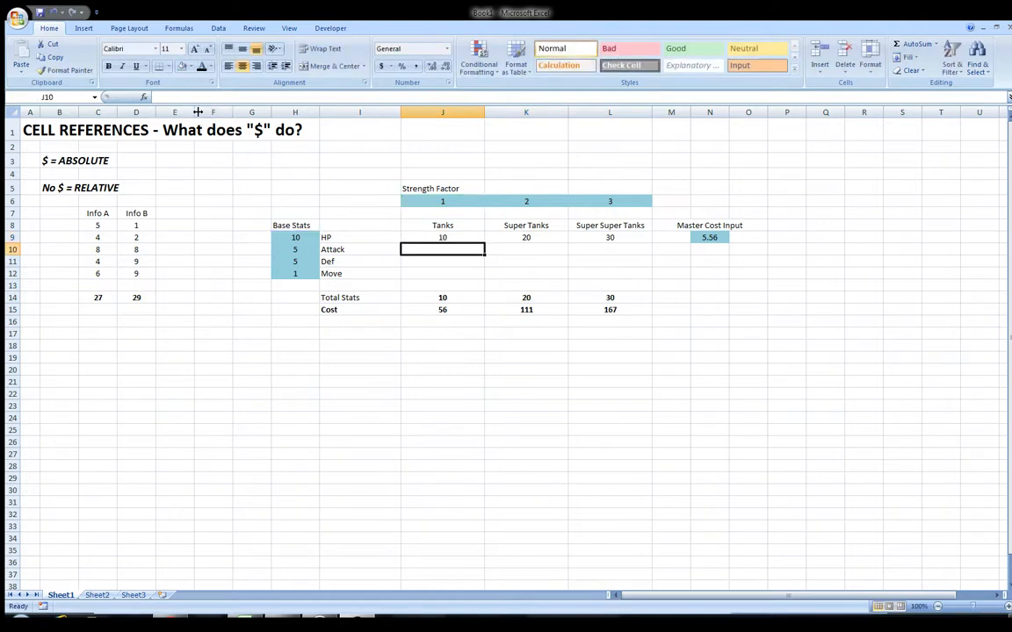
pyautogui.moveTo(484, 243); pyautogui.dragTo(613, 248)
pyautogui.click(453, 235)
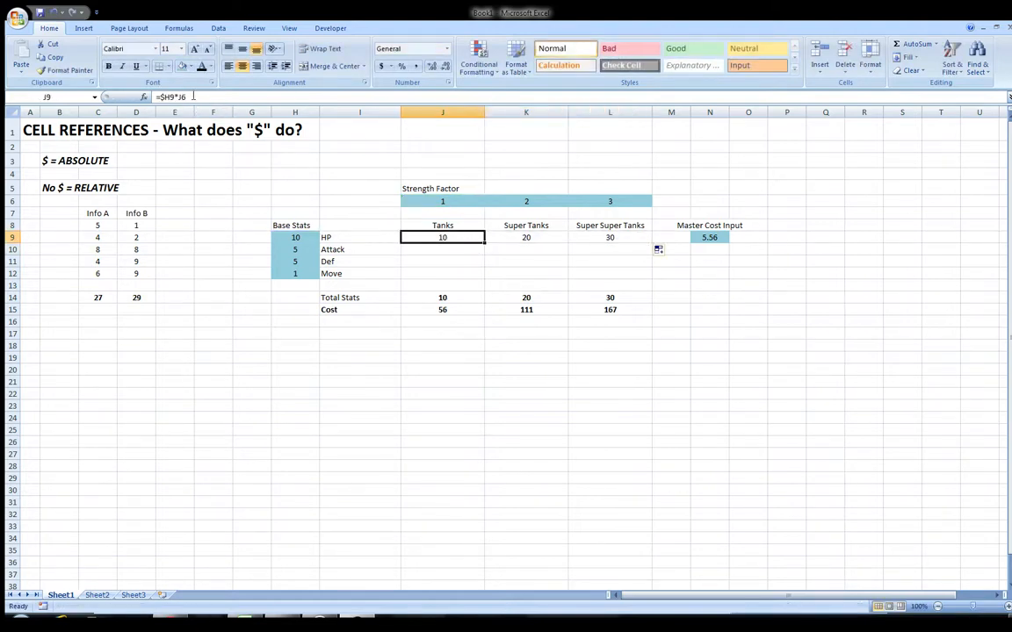
pyautogui.keyDown('shift'); pyautogui.click(620, 237); pyautogui.keyUp('shift')
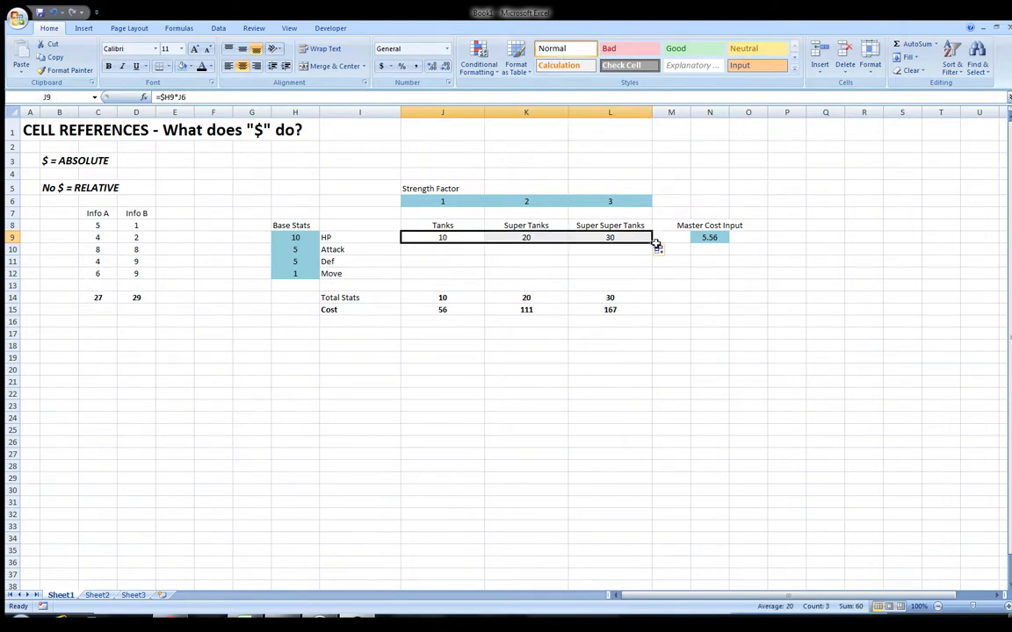
pyautogui.moveTo(654, 246); pyautogui.dragTo(655, 280)
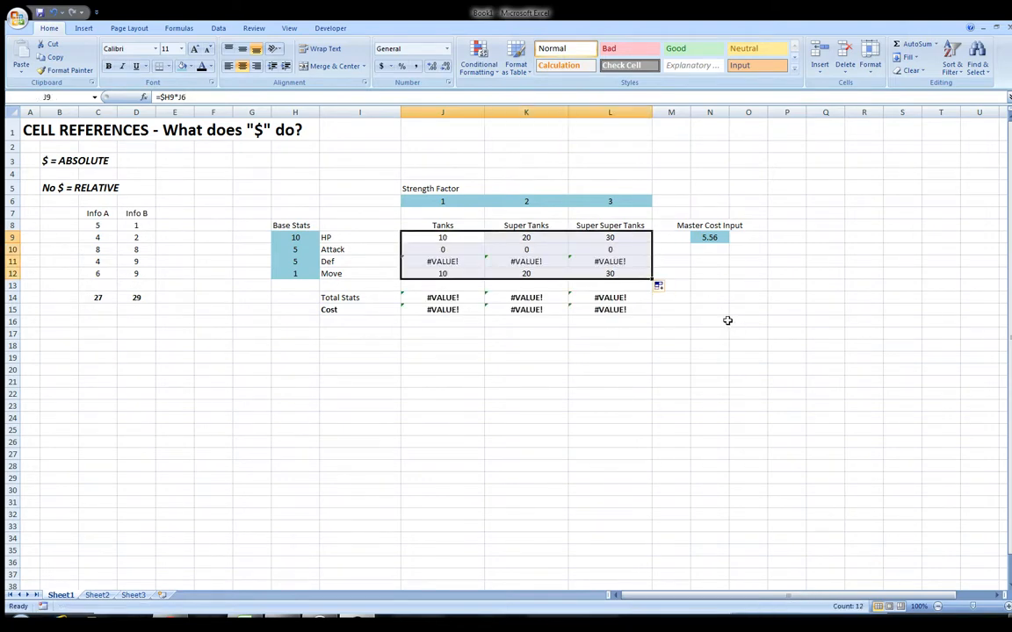
# - Clear the filled formulas from J10:L12 and K9:L9, and reselect the Tanks HP formula
pyautogui.moveTo(461, 249); pyautogui.dragTo(653, 283)
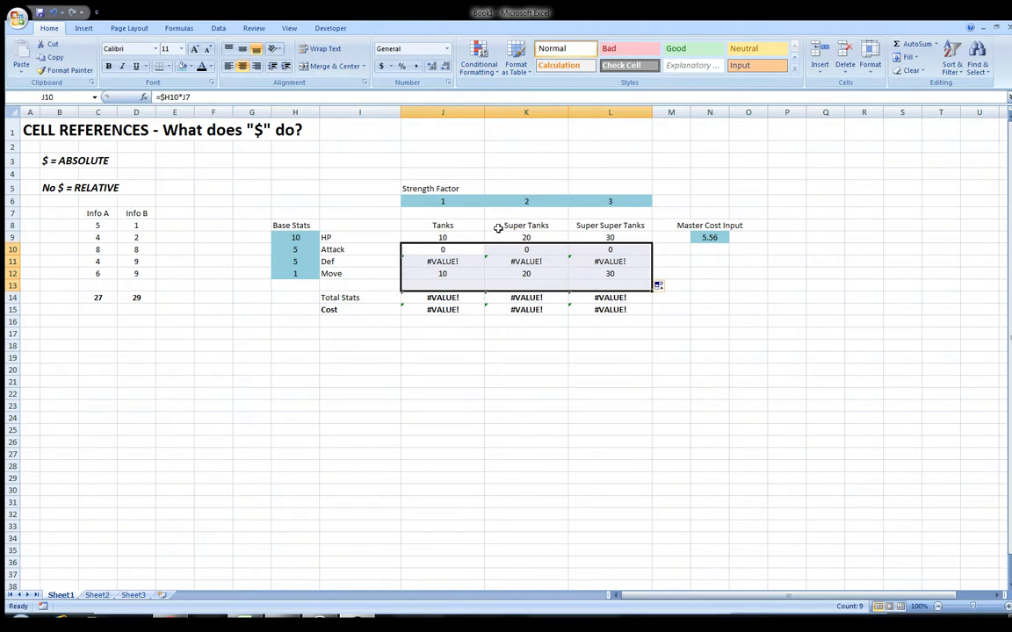
pyautogui.press('Delete')
pyautogui.click(526, 238)
pyautogui.moveTo(526, 238); pyautogui.dragTo(604, 238)
pyautogui.press('Delete')
pyautogui.click(432, 237)
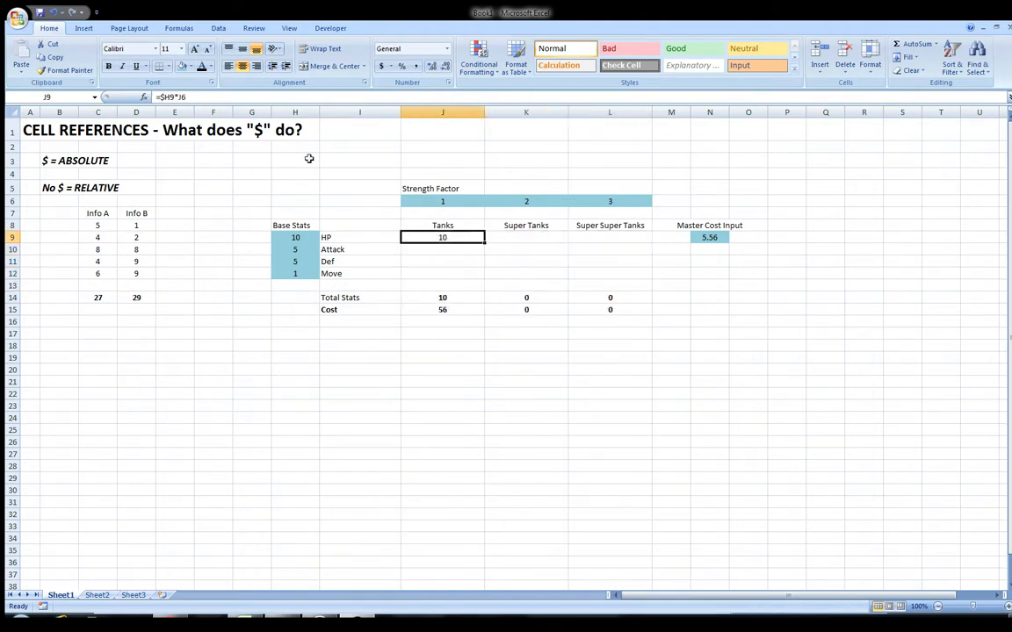
# - Make the row of the strength factor reference absolute in J9, giving =$H9*J$6
pyautogui.click(181, 97)
pyautogui.press('BackSpace')
pyautogui.write('6')
pyautogui.press('Left')
pyautogui.write('$')
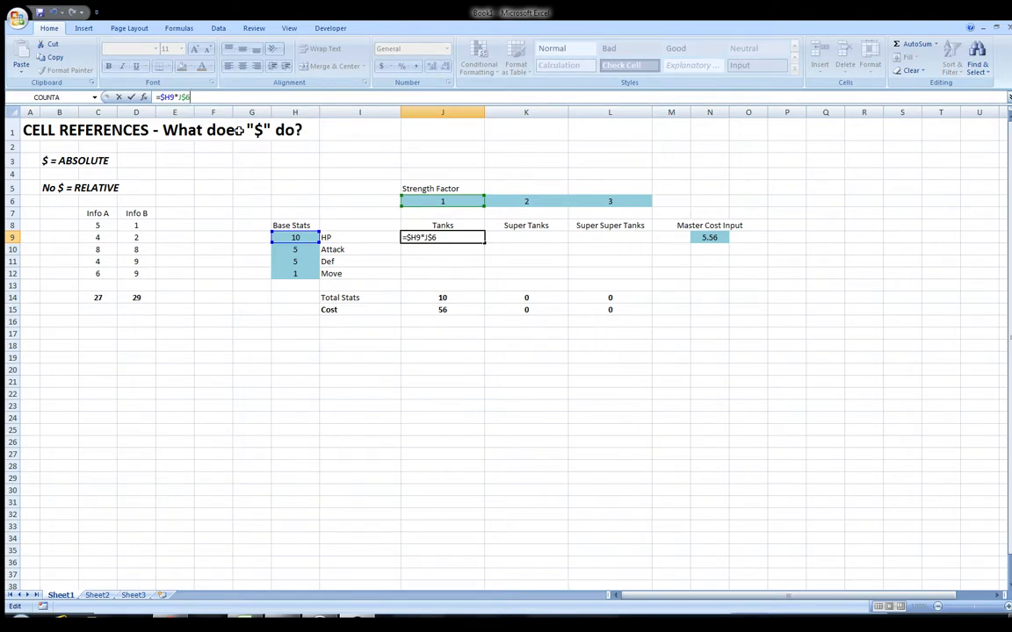
pyautogui.hotkey('ctrl', 'Return')
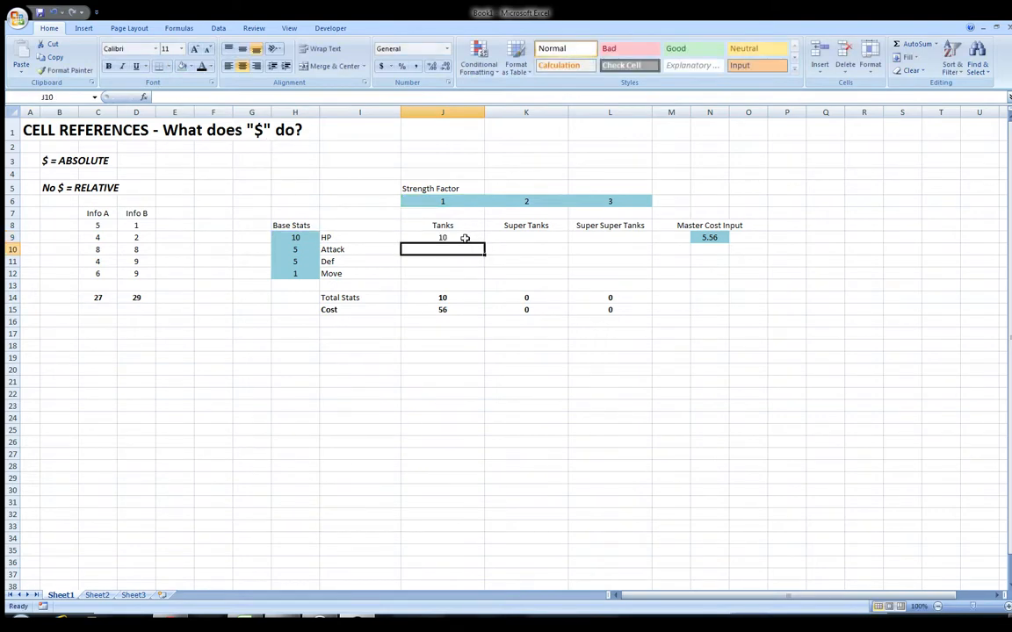
# - Fill the Tanks HP formula from J9 through L12 for all stats and tank types, and check the formulas in J10 and J9
pyautogui.moveTo(484, 242); pyautogui.dragTo(657, 284)
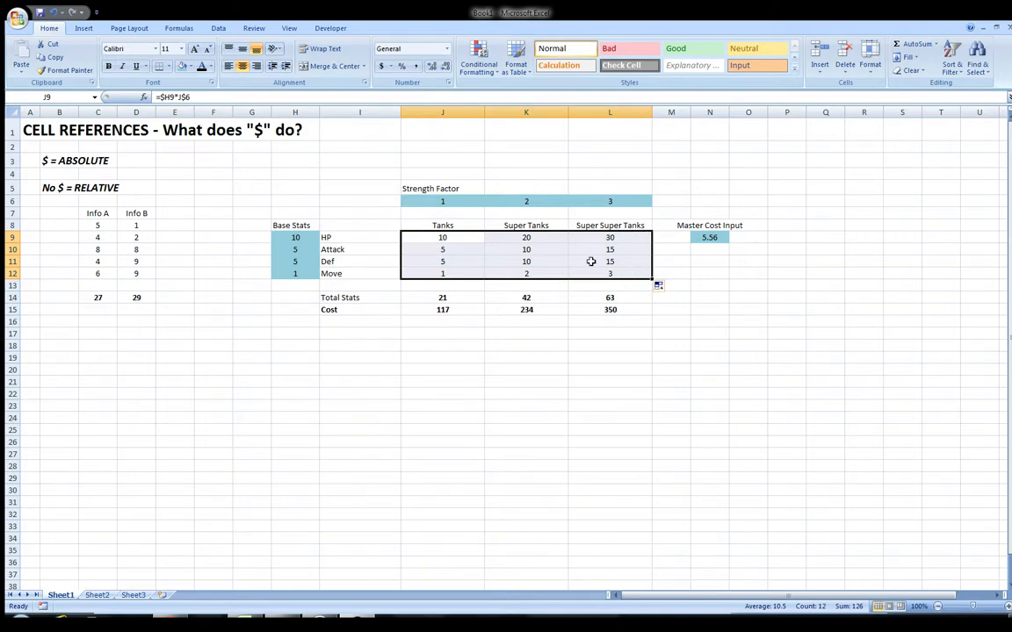
pyautogui.click(445, 250)
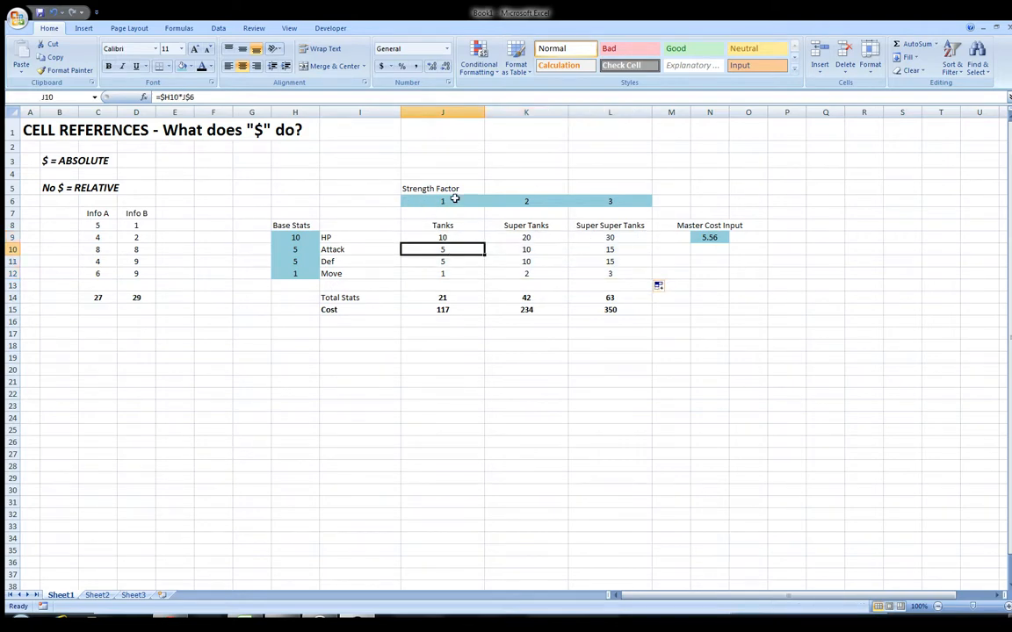
pyautogui.click(441, 236)
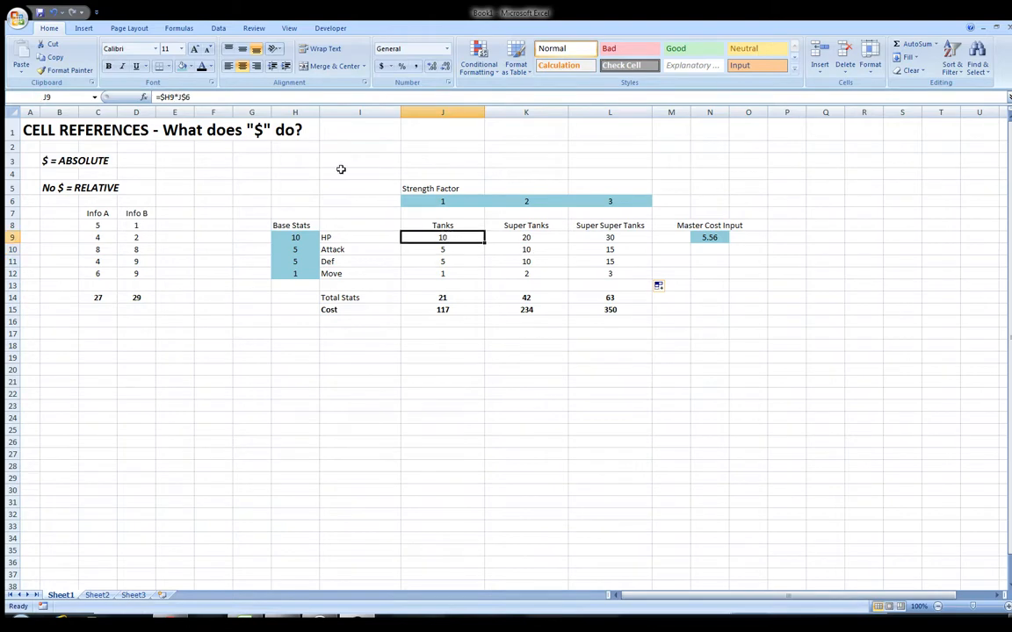